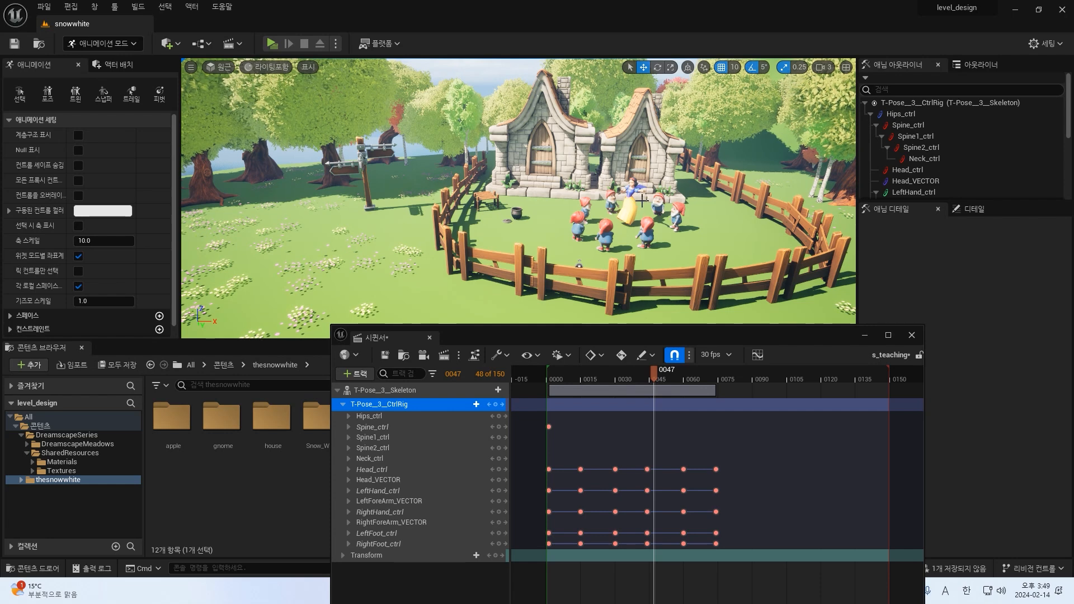
# Examine the animated Snow White character up close in the level.
pyautogui.moveTo(692, 246)
pyautogui.mouseDown(button='right')
pyautogui.moveTo(690, 266)
pyautogui.moveTo(708, 257)
pyautogui.mouseUp(button='right')
pyautogui.moveTo(643, 224)
pyautogui.mouseDown(button='right')
pyautogui.moveTo(669, 224)
pyautogui.moveTo(655, 220)
pyautogui.mouseUp(button='right')
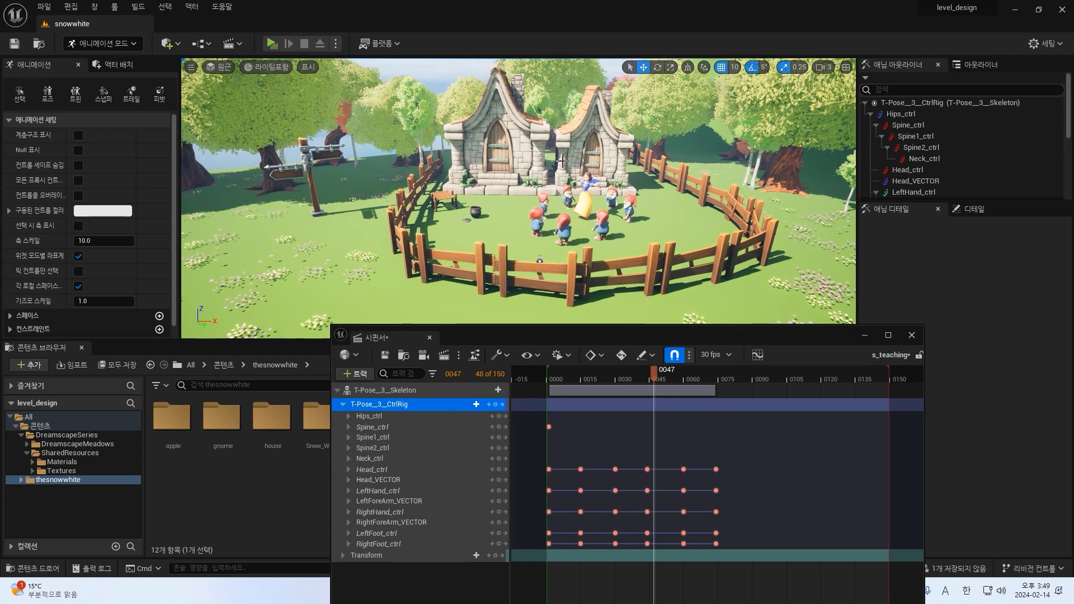
pyautogui.moveTo(634, 215)
pyautogui.mouseDown(button='right')
pyautogui.moveTo(624, 209)
pyautogui.moveTo(637, 200)
pyautogui.mouseUp(button='right')
pyautogui.press('w')
pyautogui.press('s')
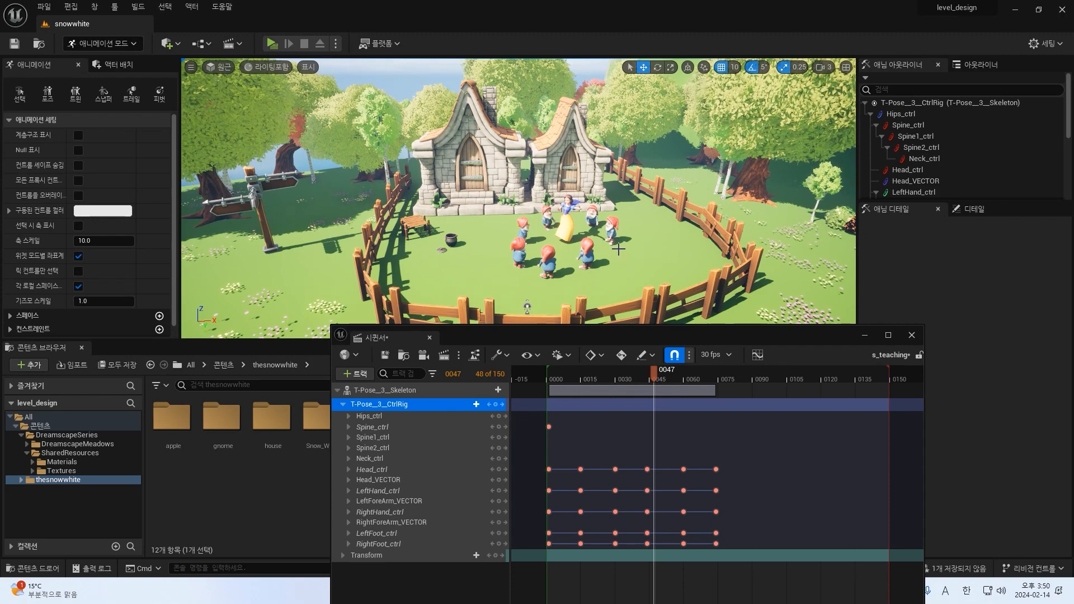
pyautogui.moveTo(598, 243); pyautogui.dragTo(857, 228, button='right')
pyautogui.press('w')
pyautogui.press('w')
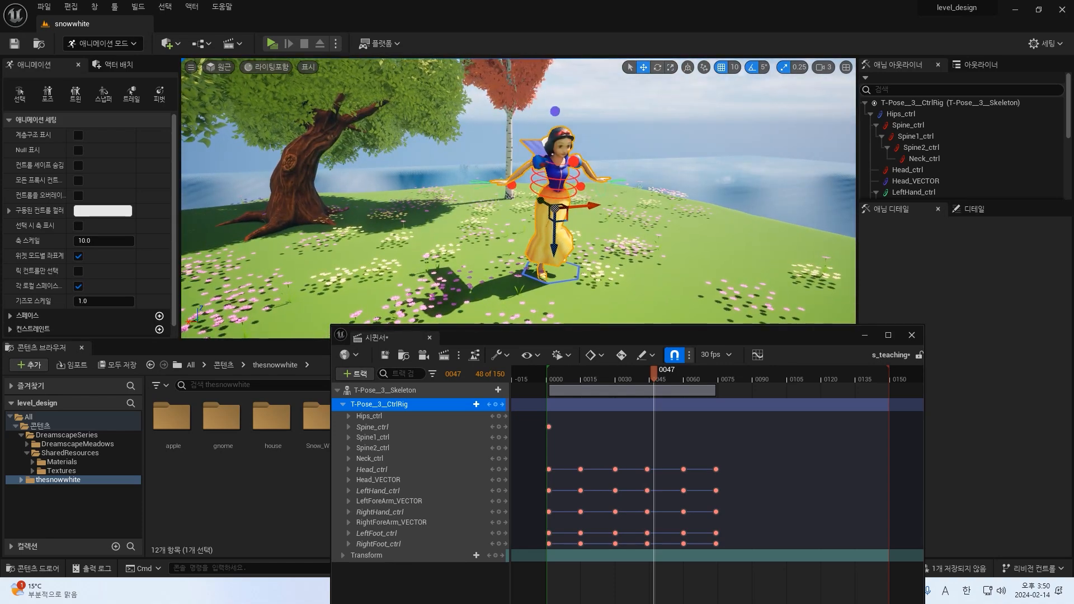
# Play the Snow White control rig animation from its first frame and review the dance movement.
pyautogui.moveTo(654, 371); pyautogui.dragTo(549, 398)
pyautogui.rightClick(549, 398)
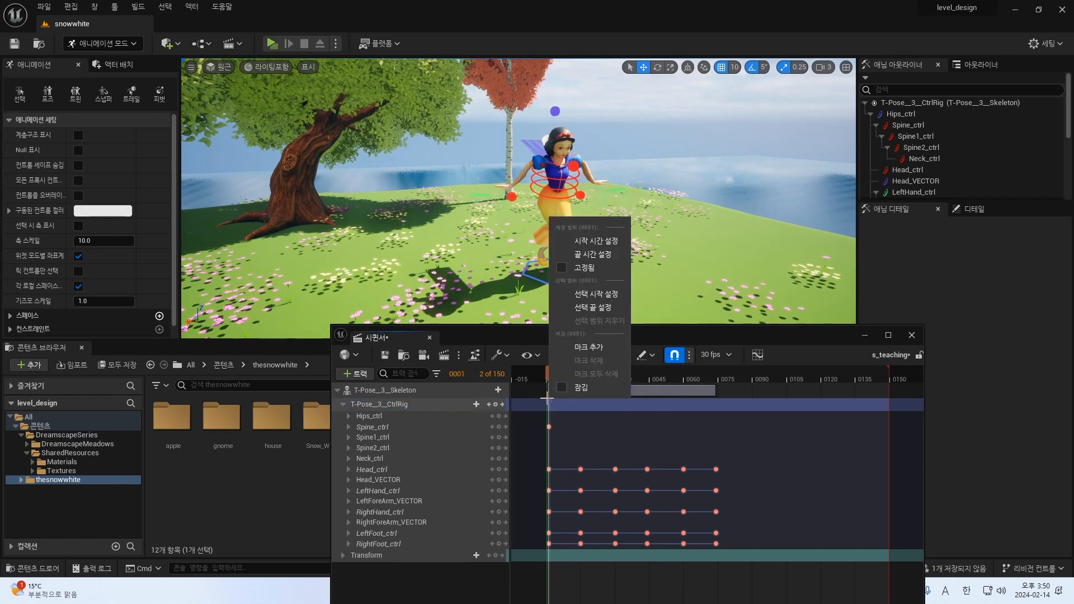
pyautogui.click(545, 378)
pyautogui.moveTo(545, 377); pyautogui.dragTo(580, 378)
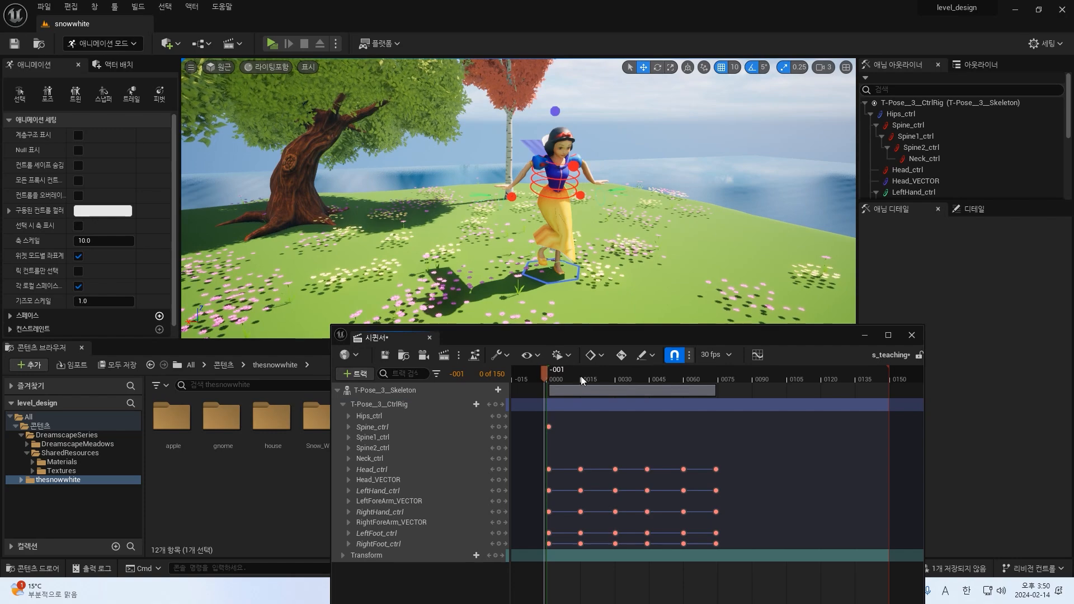
pyautogui.press('space')
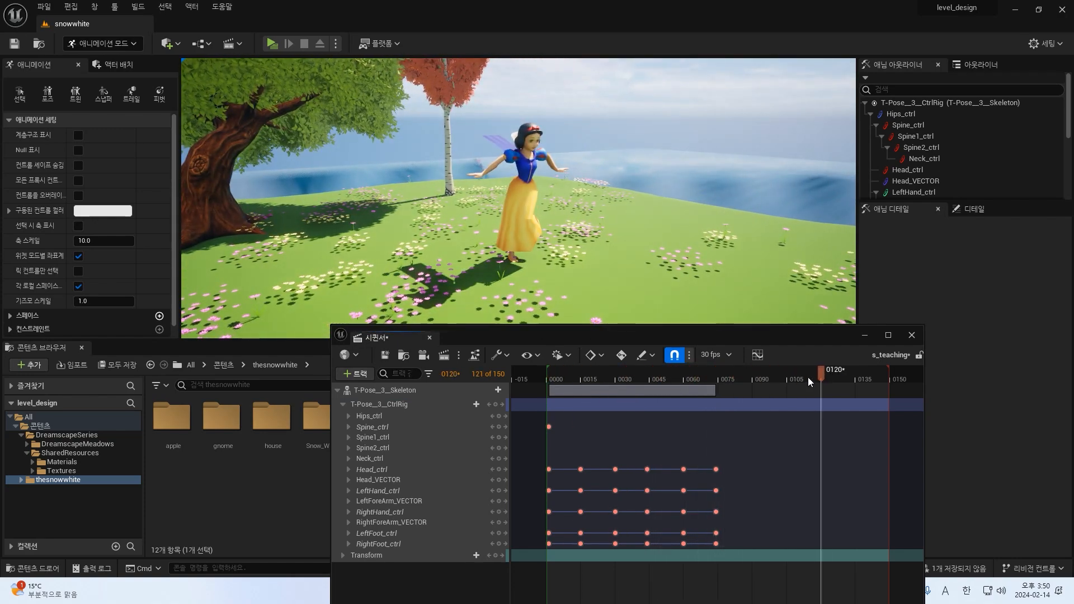
pyautogui.click(807, 377)
pyautogui.moveTo(851, 381); pyautogui.dragTo(551, 419)
pyautogui.press('space')
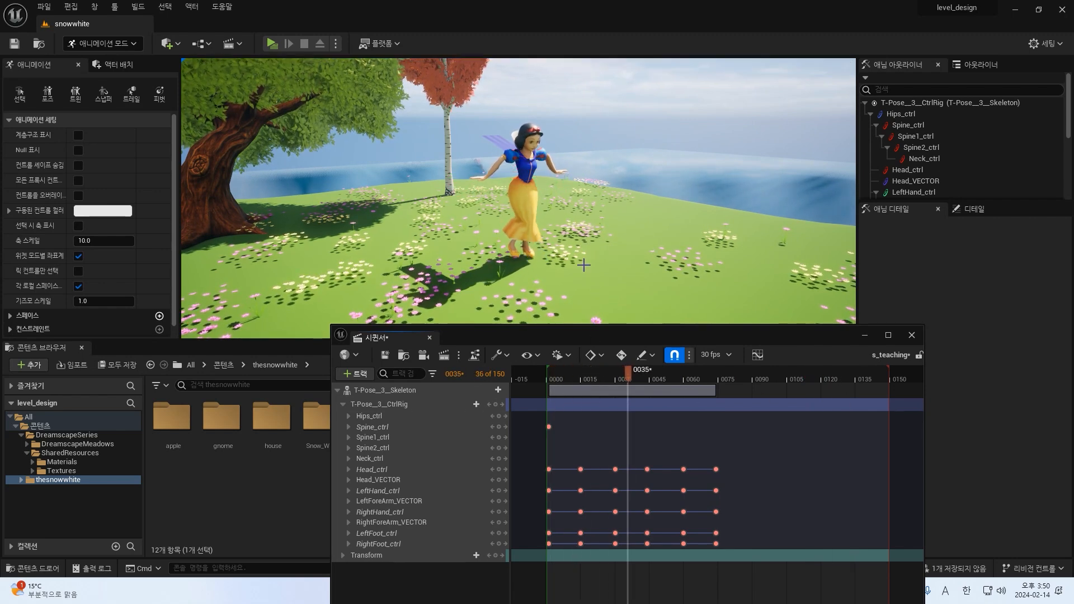
pyautogui.press('space')
pyautogui.click(395, 404)
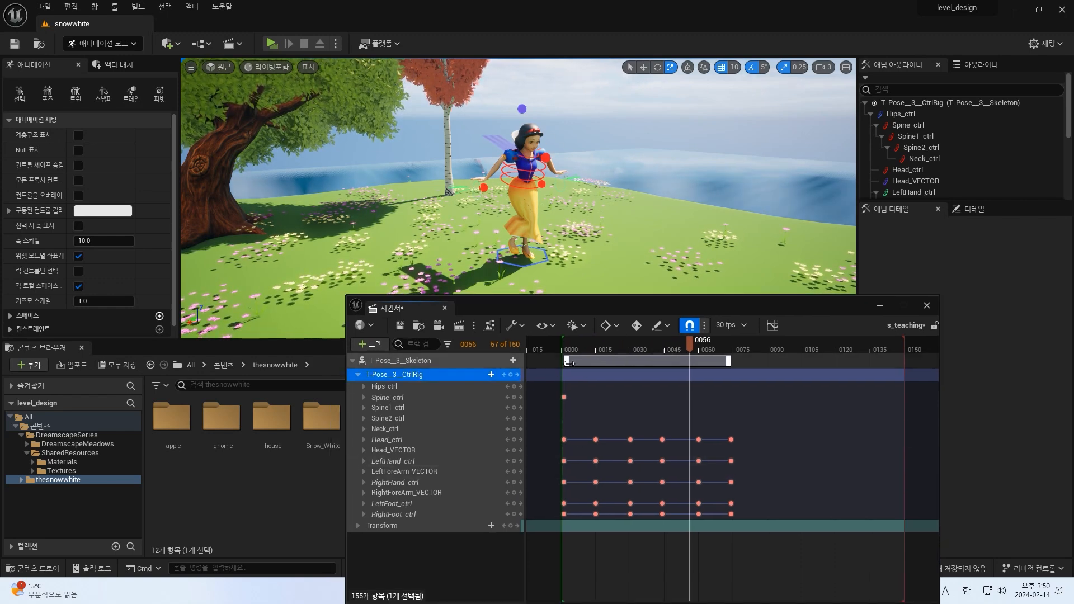
pyautogui.moveTo(683, 344); pyautogui.dragTo(580, 365)
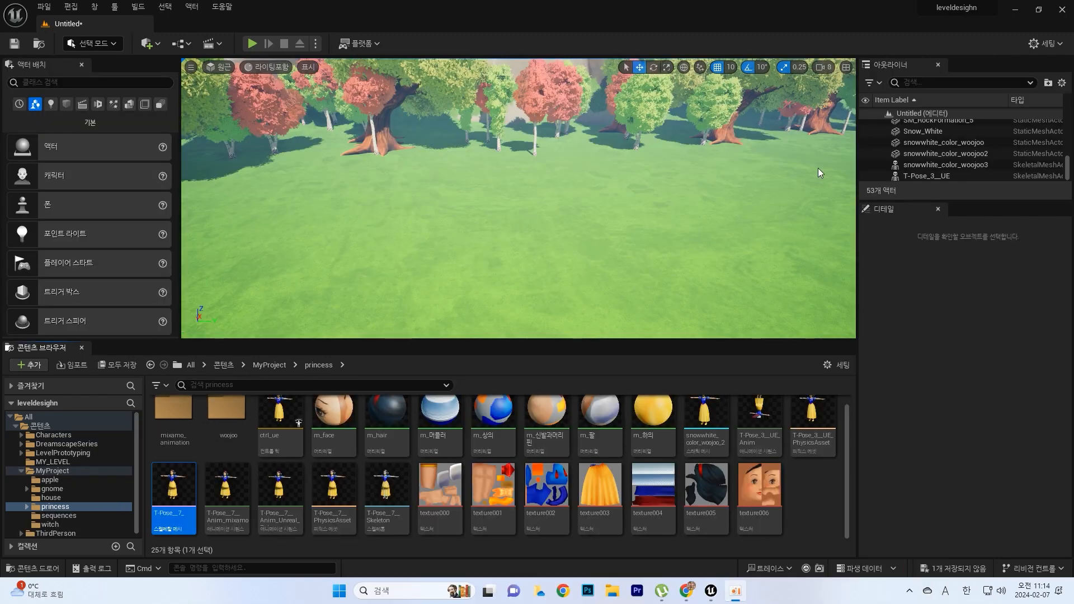
# Place the T-Pose__7_ skeletal mesh on the grass in the level and scale it uniformly to 7.75.
pyautogui.moveTo(176, 492); pyautogui.dragTo(338, 298)
pyautogui.moveTo(417, 187)
pyautogui.mouseDown()
pyautogui.moveTo(450, 167)
pyautogui.moveTo(416, 193)
pyautogui.mouseUp()
pyautogui.press('r')
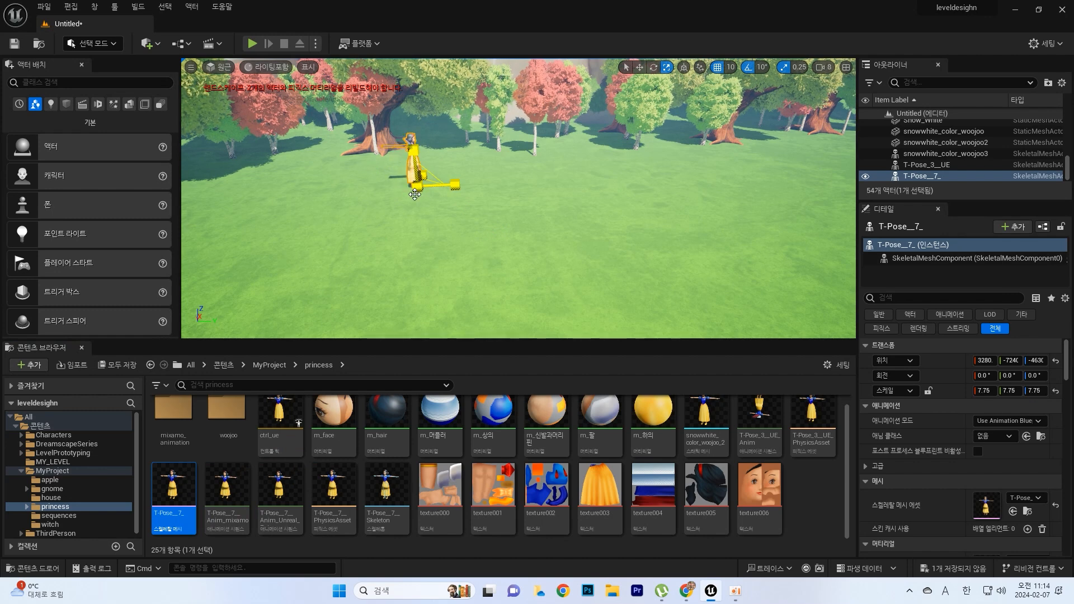
# Examine the placed T-Pose__7_ princess from close range.
pyautogui.click(437, 220)
pyautogui.moveTo(437, 220); pyautogui.dragTo(246, 193, button='right')
pyautogui.press('w')
pyautogui.press('d')
pyautogui.press('a')
pyautogui.press('s')
pyautogui.press('w')
pyautogui.press('d')
pyautogui.press('w')
pyautogui.press('a')
pyautogui.click(488, 221)
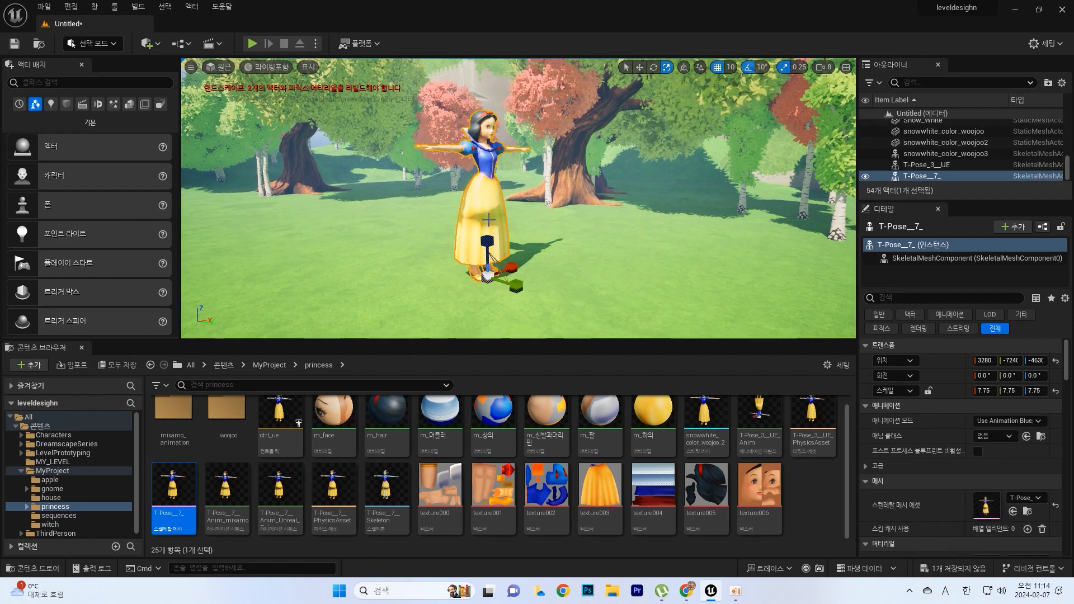
# Create a control rig from the T-Pose__7_ skeletal mesh in the princess folder.
pyautogui.rightClick(168, 495)
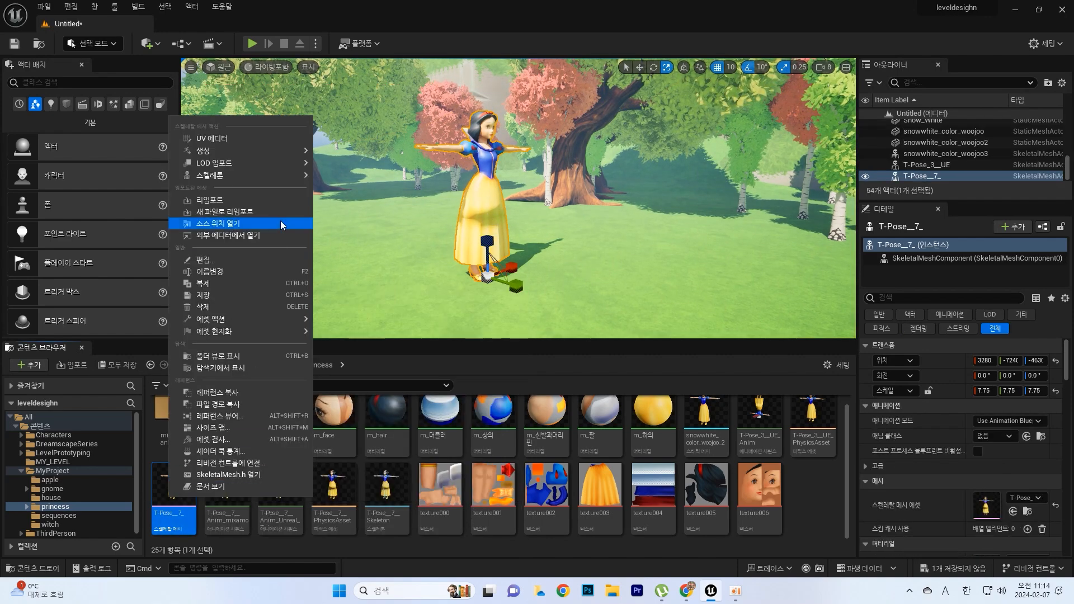
pyautogui.moveTo(267, 149)
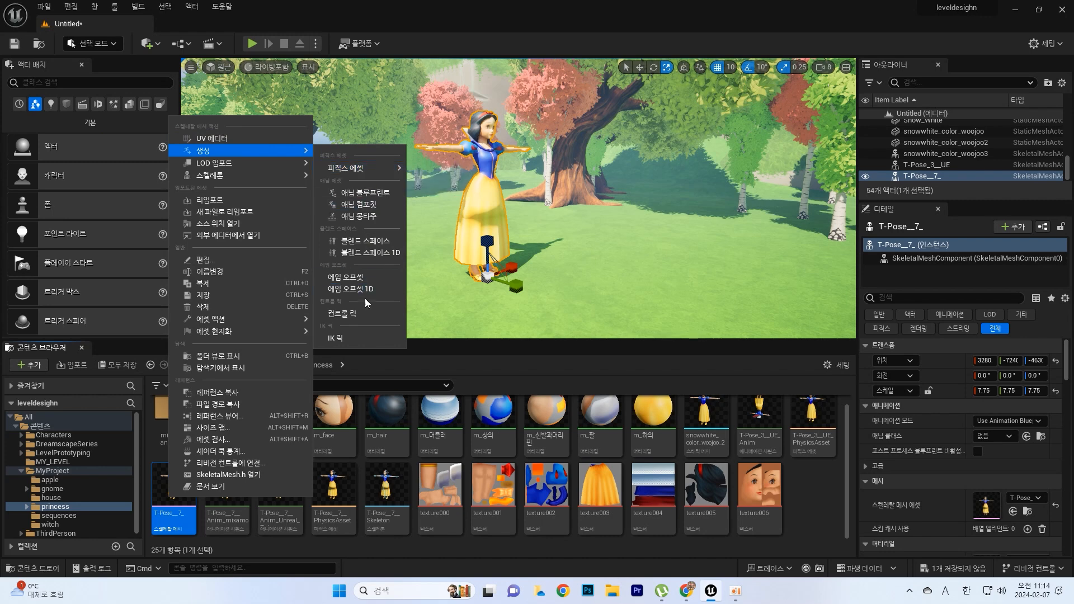
pyautogui.click(361, 314)
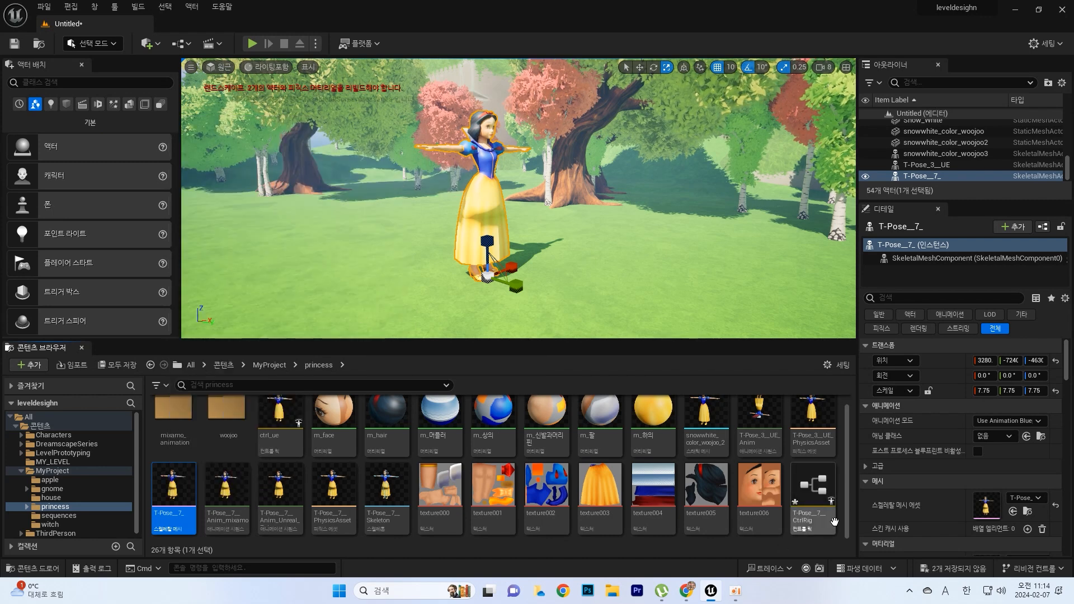
# Rename the new control rig asset as CtrlRig_snowwhite.
pyautogui.rightClick(810, 525)
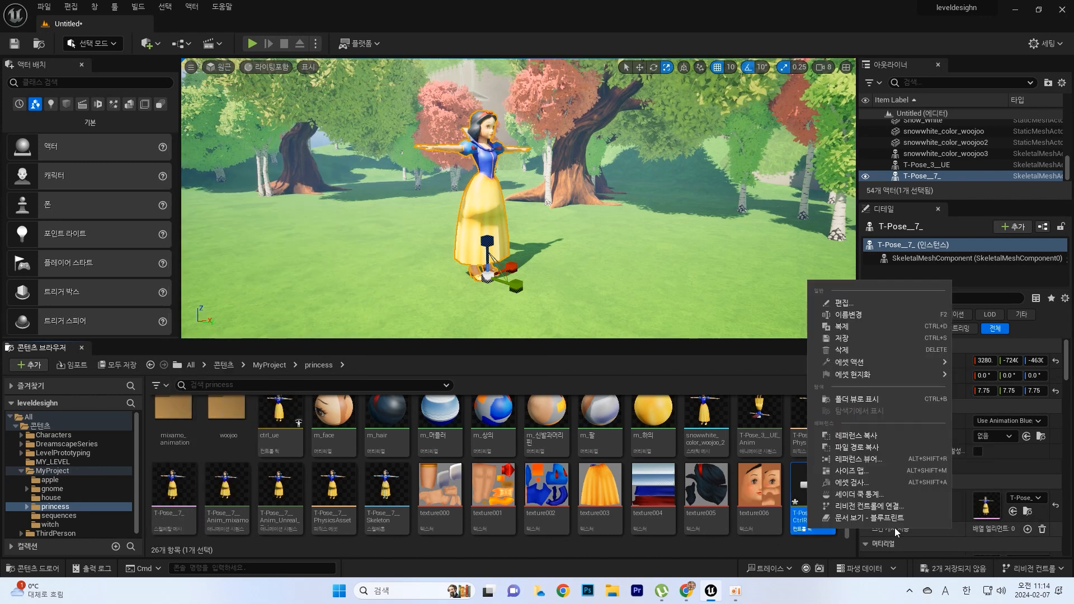
pyautogui.click(879, 317)
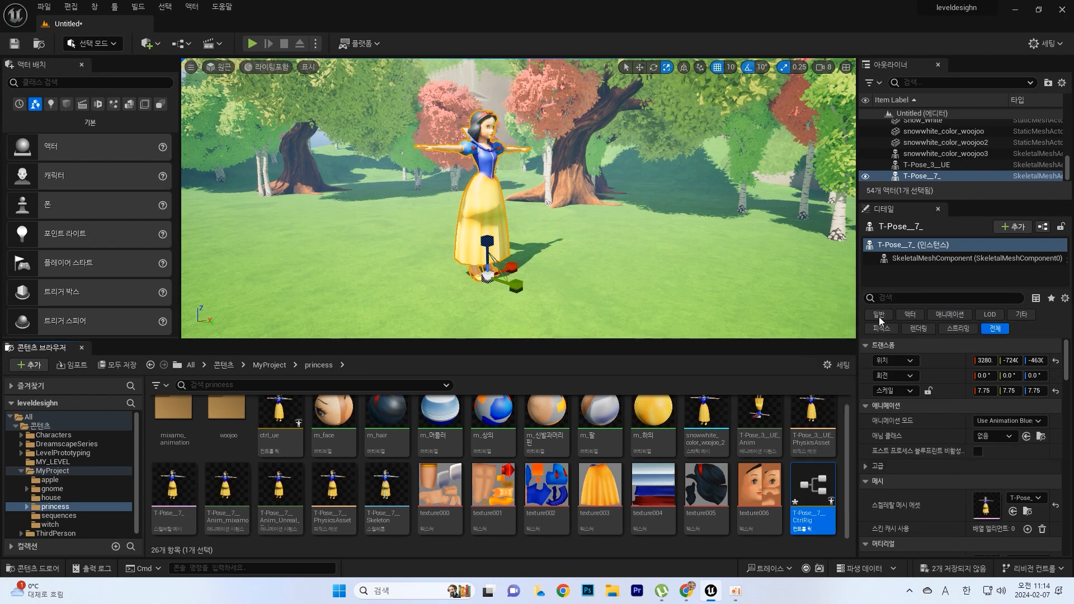
pyautogui.click(803, 517)
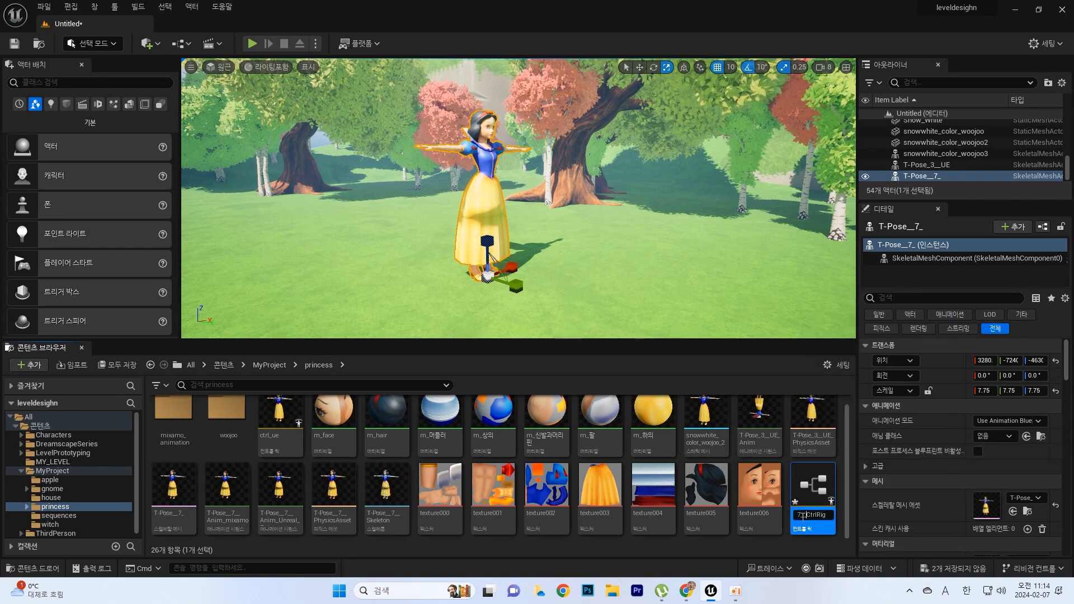
pyautogui.press('BackSpace')
pyautogui.press('BackSpace')
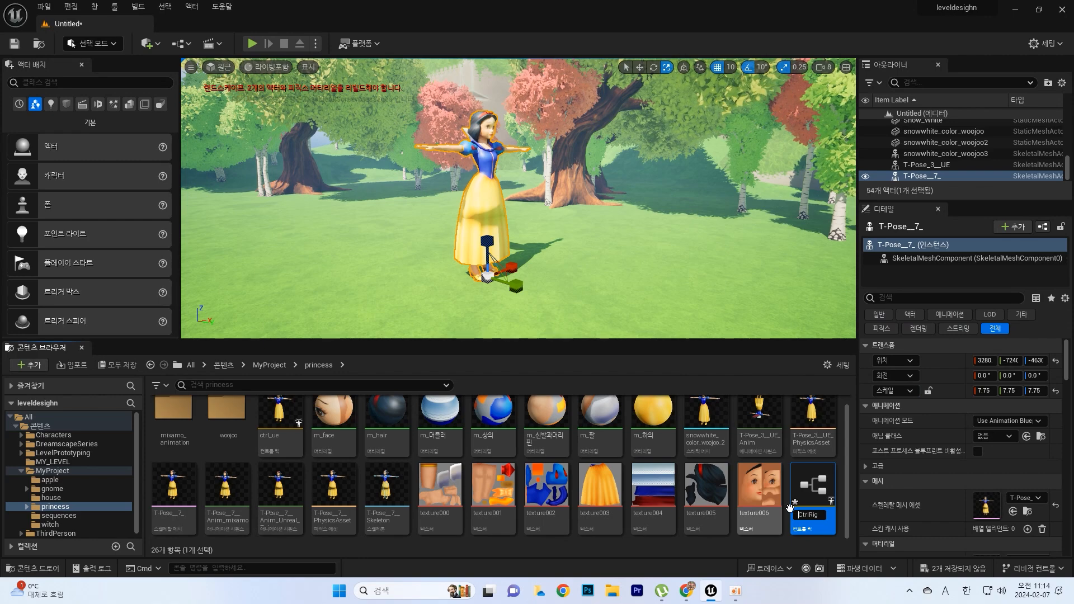
pyautogui.write('_snowwh')
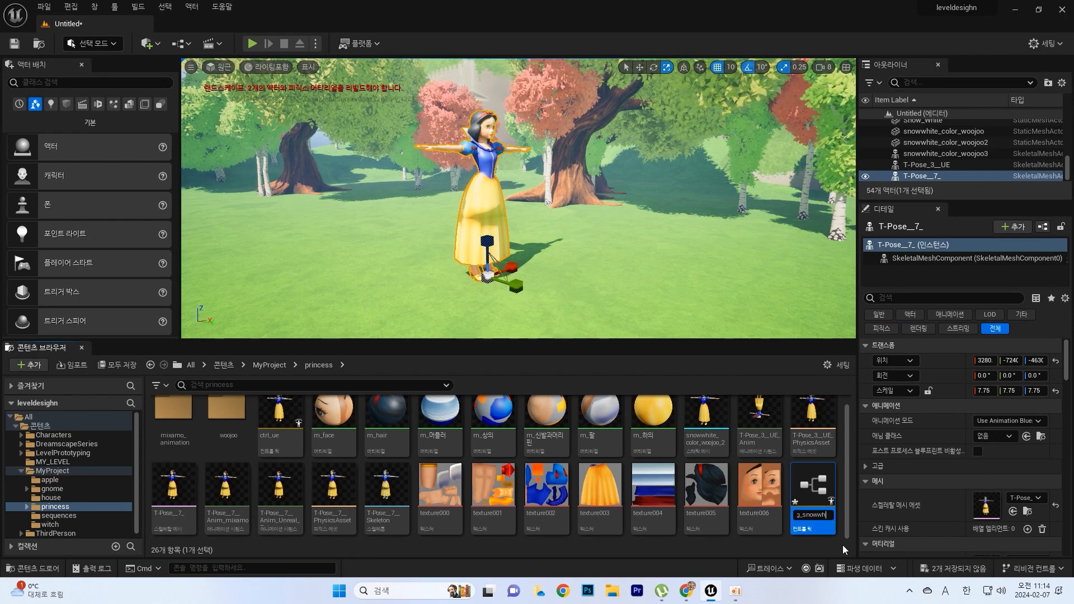
pyautogui.write('ite')
pyautogui.press('Return')
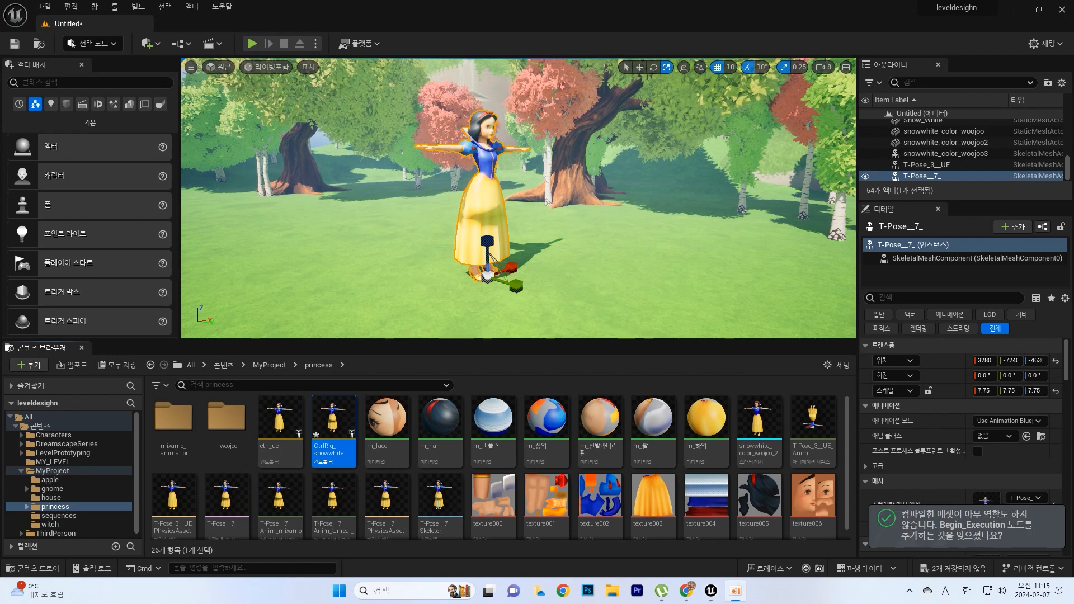
# Open the CtrlRig_snowwhite asset and inspect bones in its rig hierarchy, including Hips, Spine1 and the left-hand fingers.
pyautogui.doubleClick(341, 431)
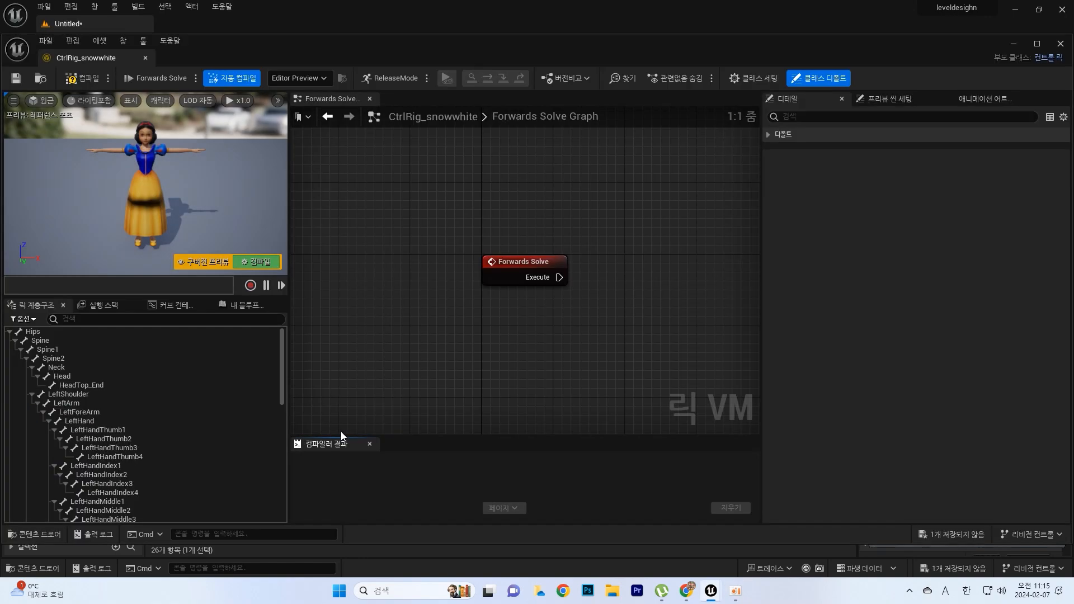
pyautogui.click(32, 331)
pyautogui.click(47, 349)
pyautogui.click(104, 449)
pyautogui.click(107, 483)
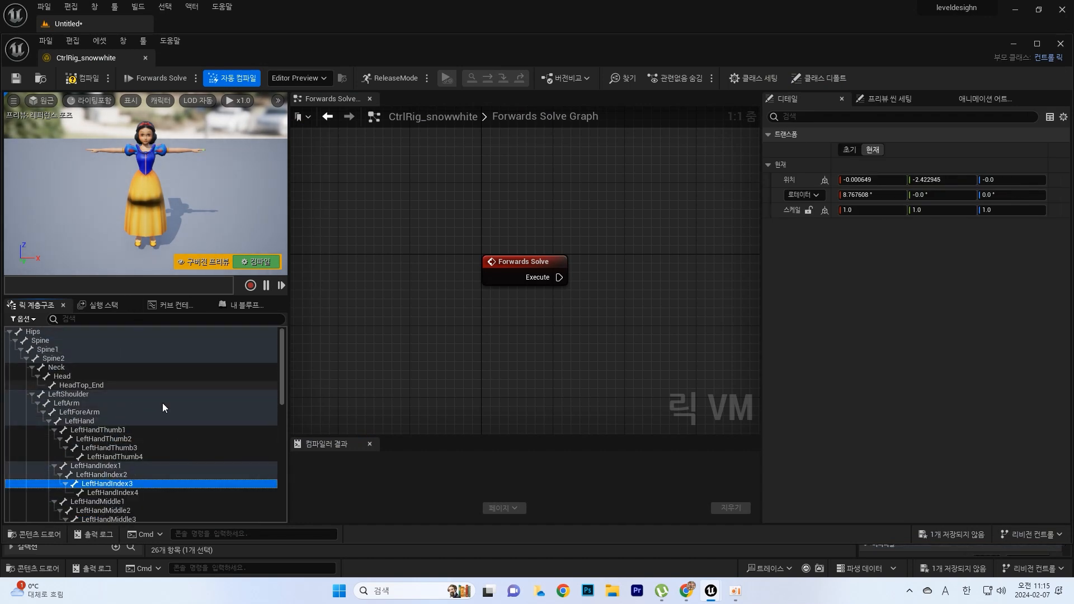
pyautogui.click(57, 334)
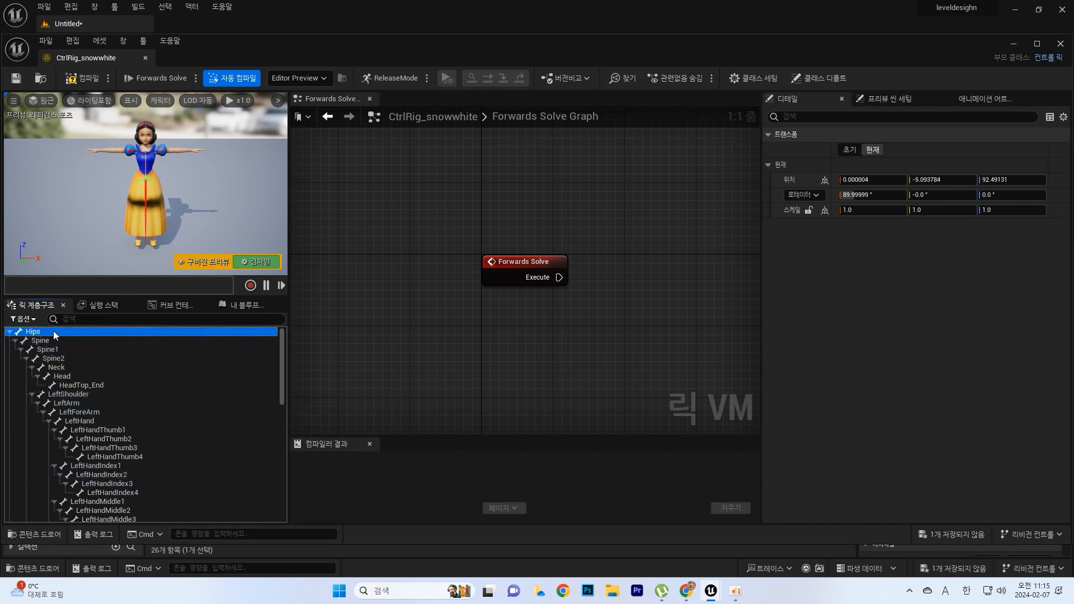
# Add a new bone under Hips in the rig hierarchy and name it Root.
pyautogui.click(9, 333)
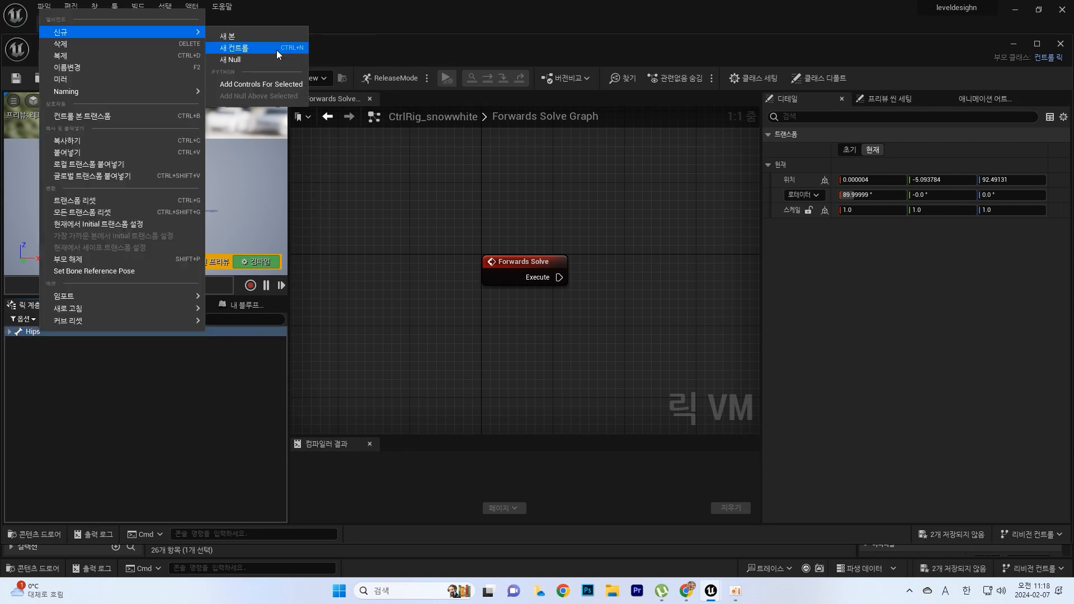
pyautogui.click(267, 38)
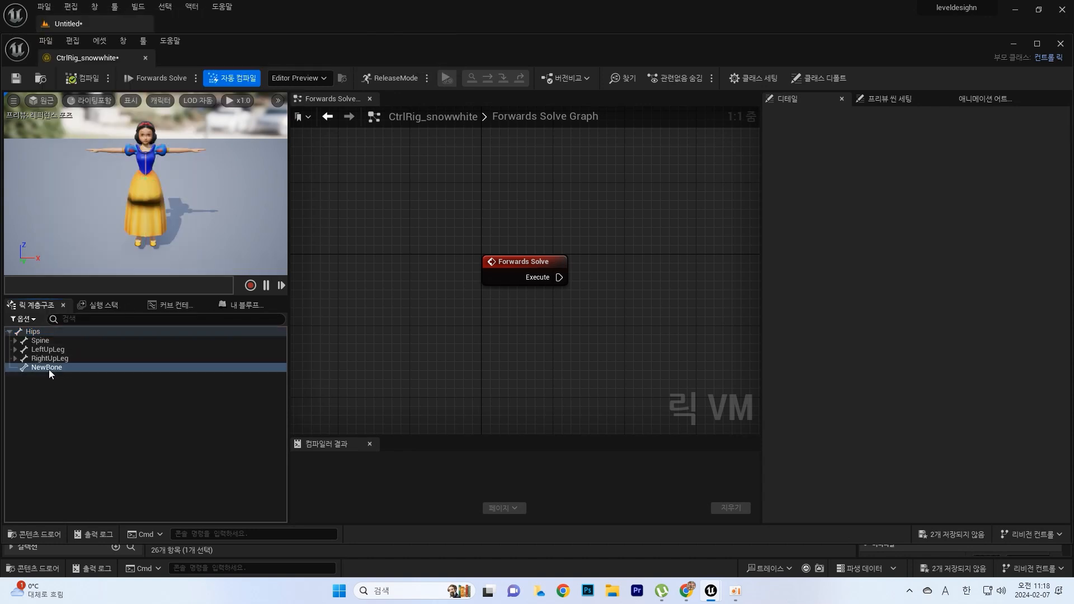
pyautogui.rightClick(48, 367)
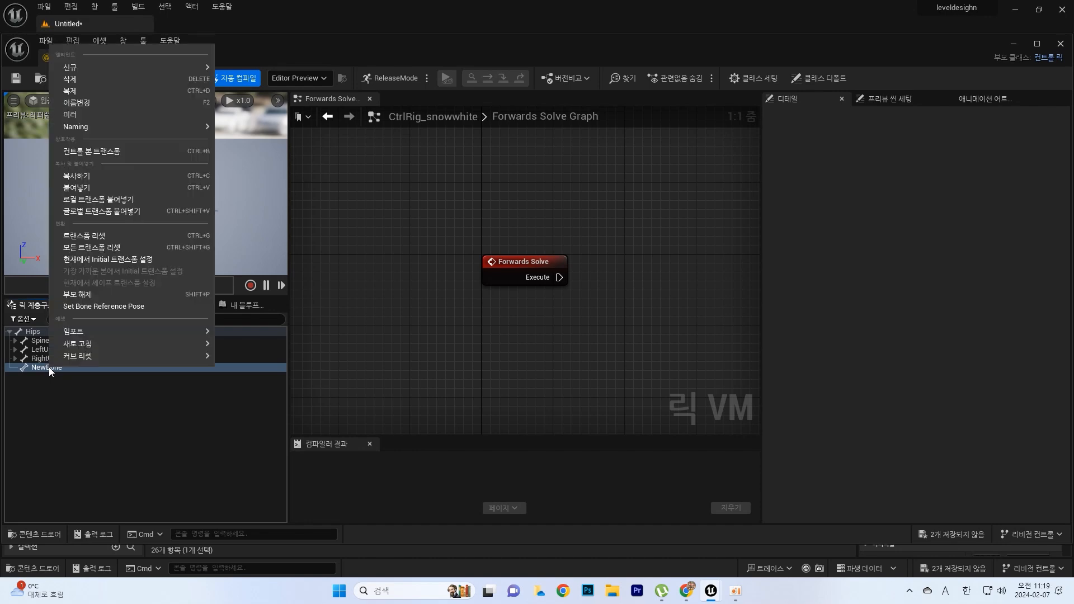
pyautogui.click(90, 102)
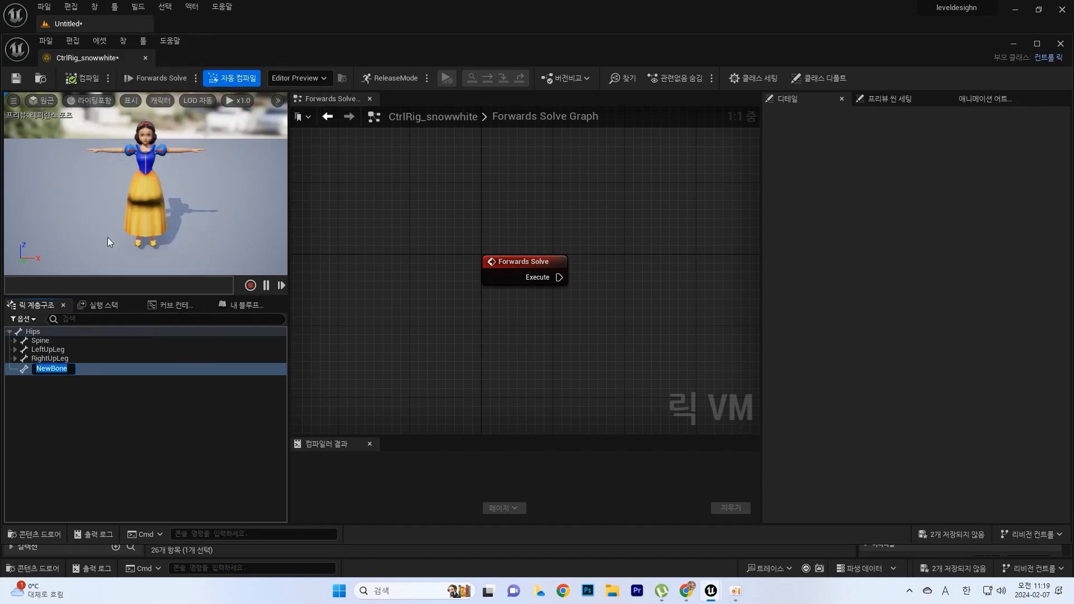
pyautogui.write('Root')
pyautogui.press('Return')
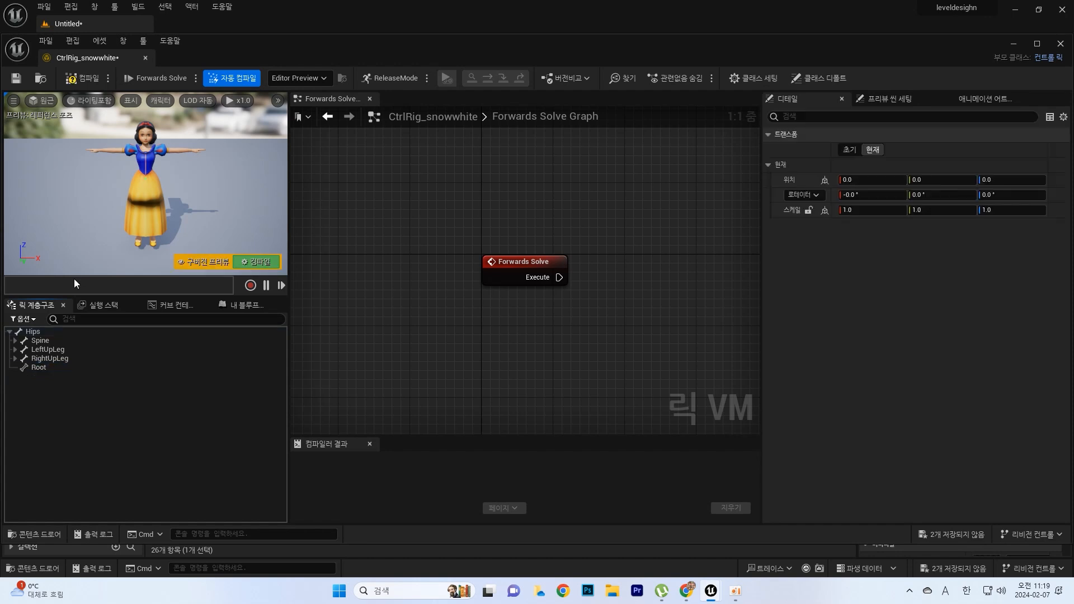
# Unparent the Root bone from Hips and make Hips a child of Root.
pyautogui.rightClick(42, 371)
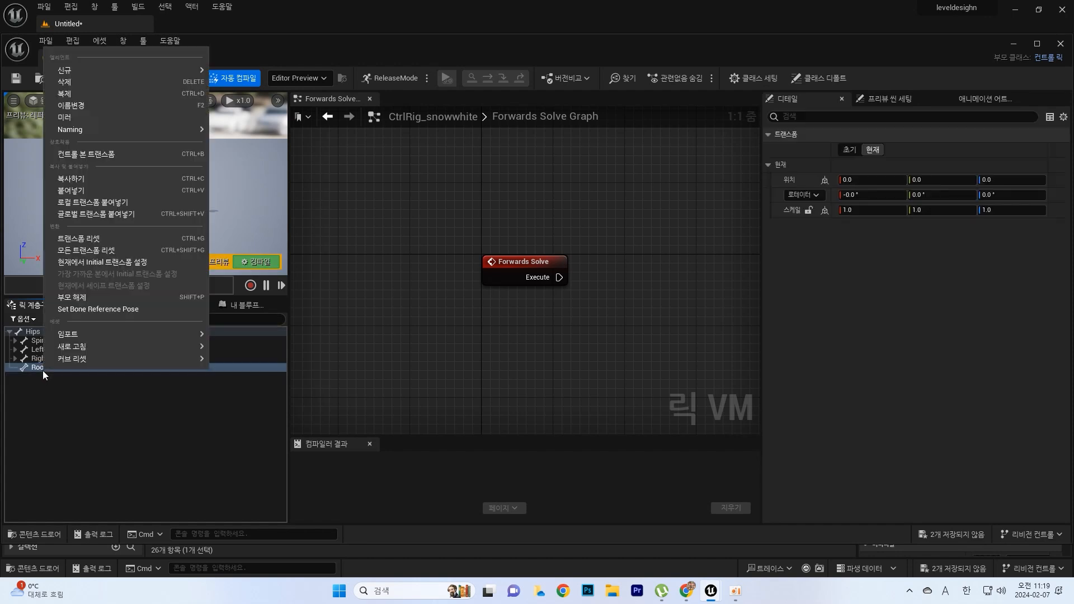
pyautogui.click(114, 298)
pyautogui.click(10, 332)
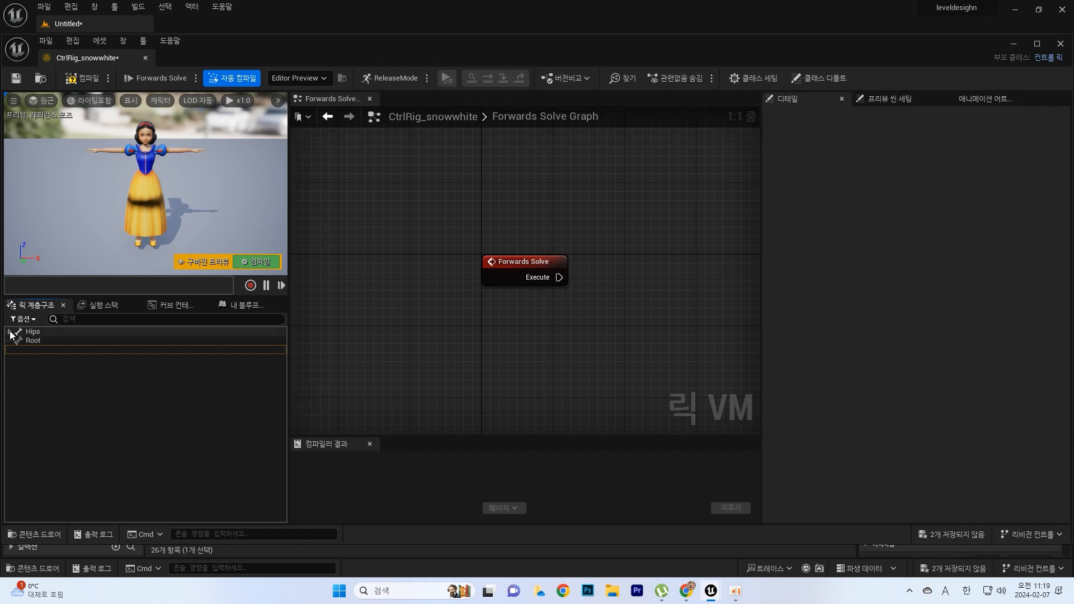
pyautogui.moveTo(36, 335); pyautogui.dragTo(45, 340)
pyautogui.click(49, 363)
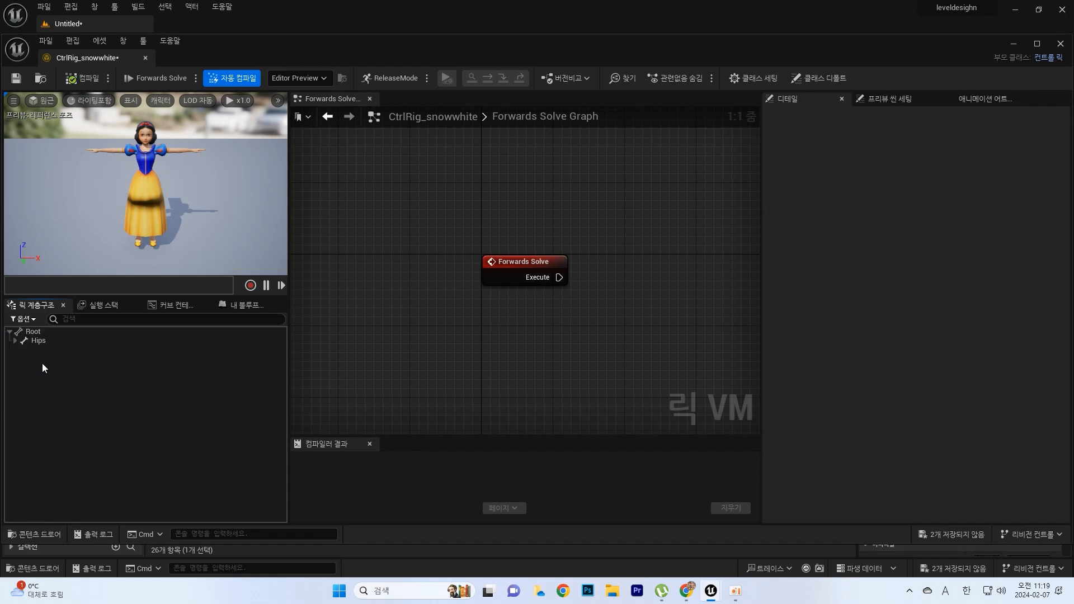
# Add a new control for the Root bone.
pyautogui.click(35, 333)
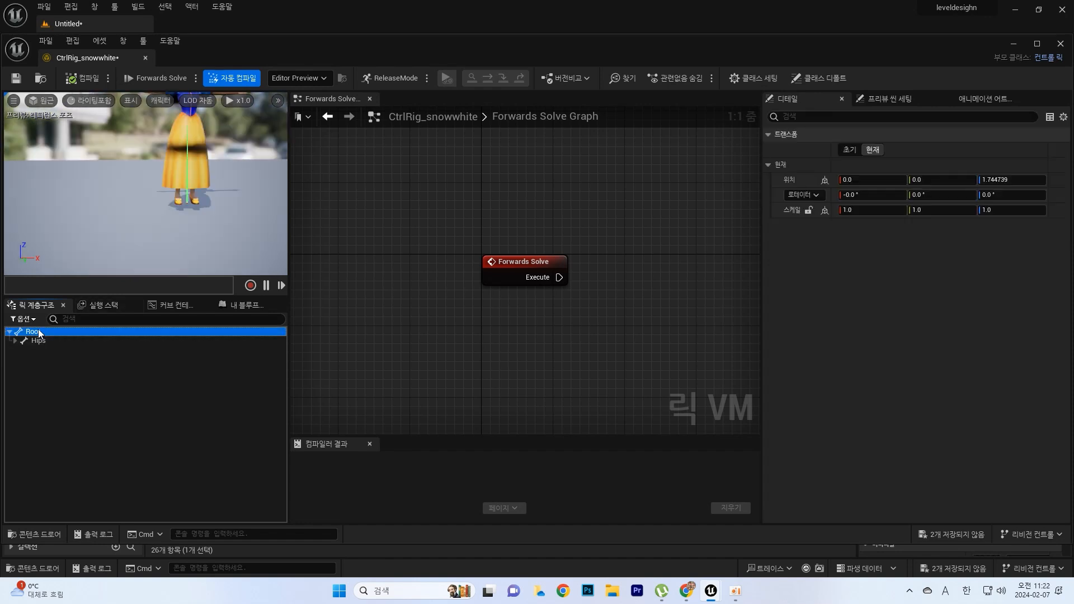
pyautogui.rightClick(39, 334)
pyautogui.moveTo(159, 30)
pyautogui.click(229, 43)
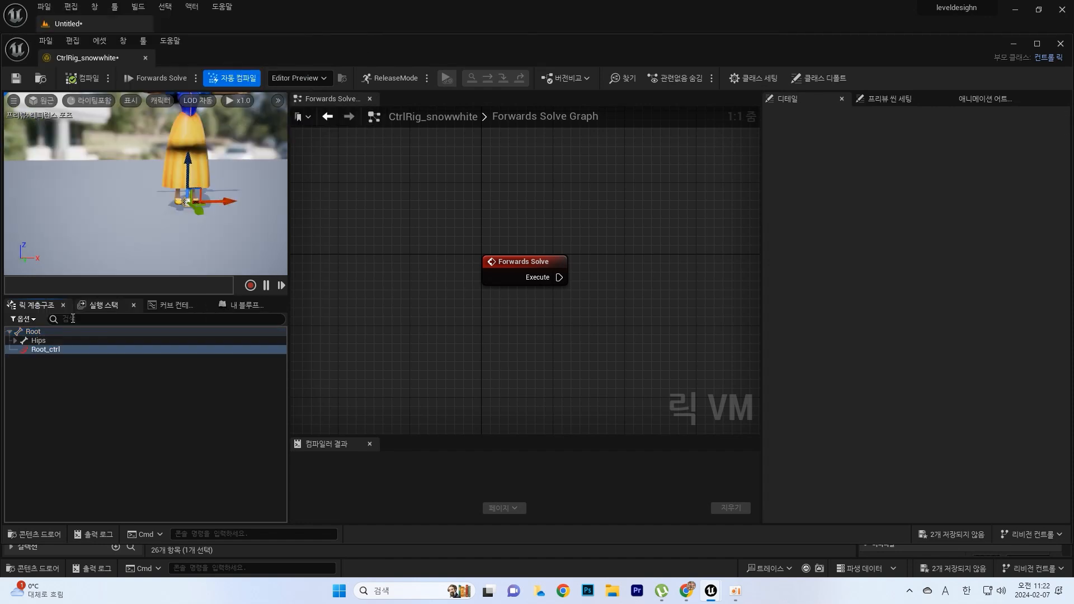
# Set the shape of Root_ctrl to Hexagon_Thick.
pyautogui.click(55, 349)
pyautogui.scroll(-1, 865, 401)
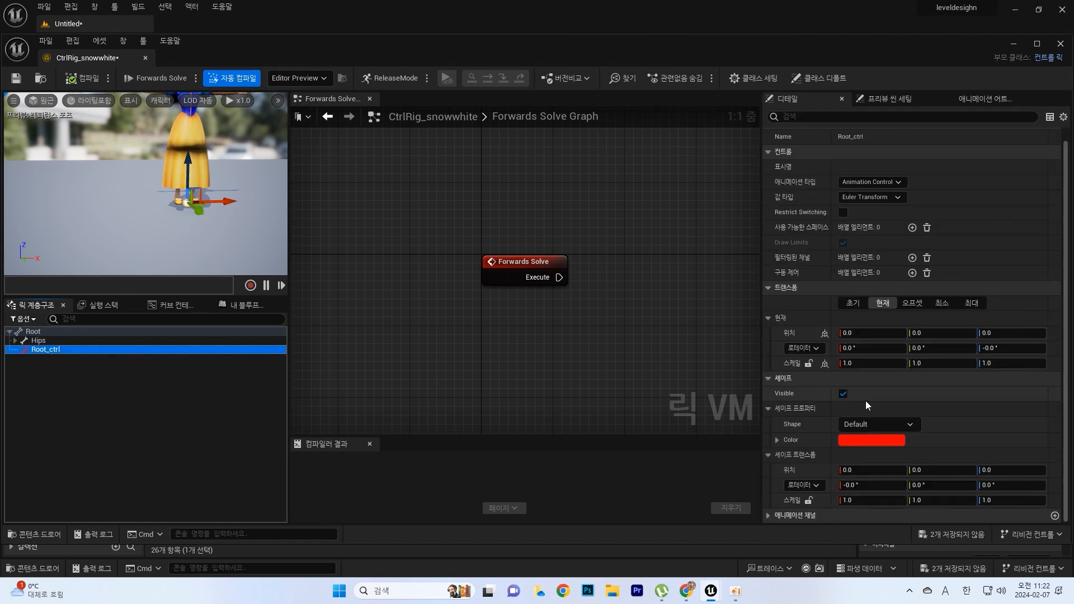
pyautogui.click(907, 422)
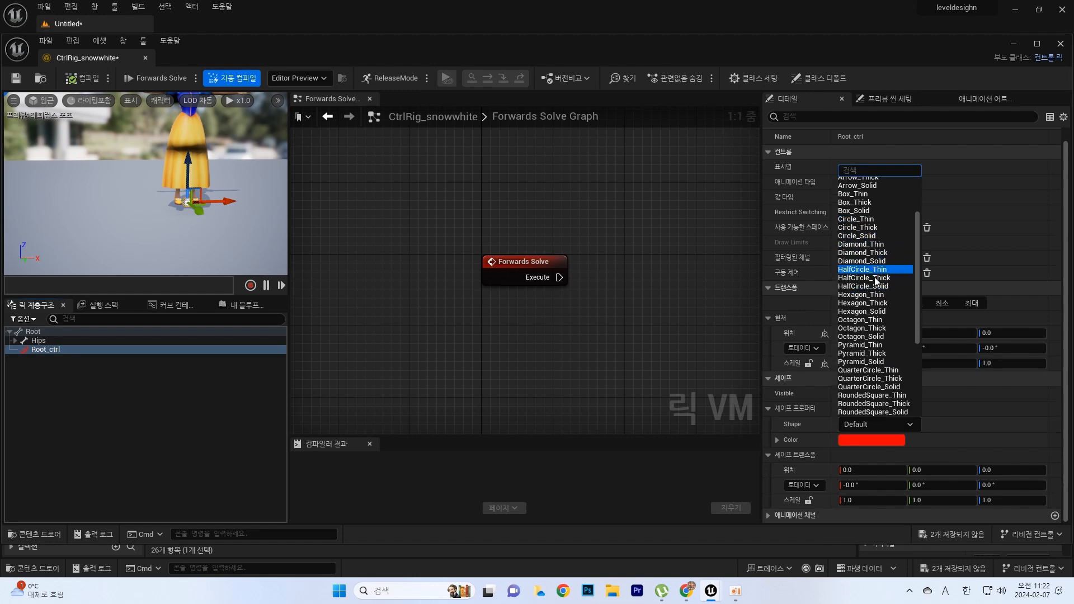
pyautogui.click(878, 304)
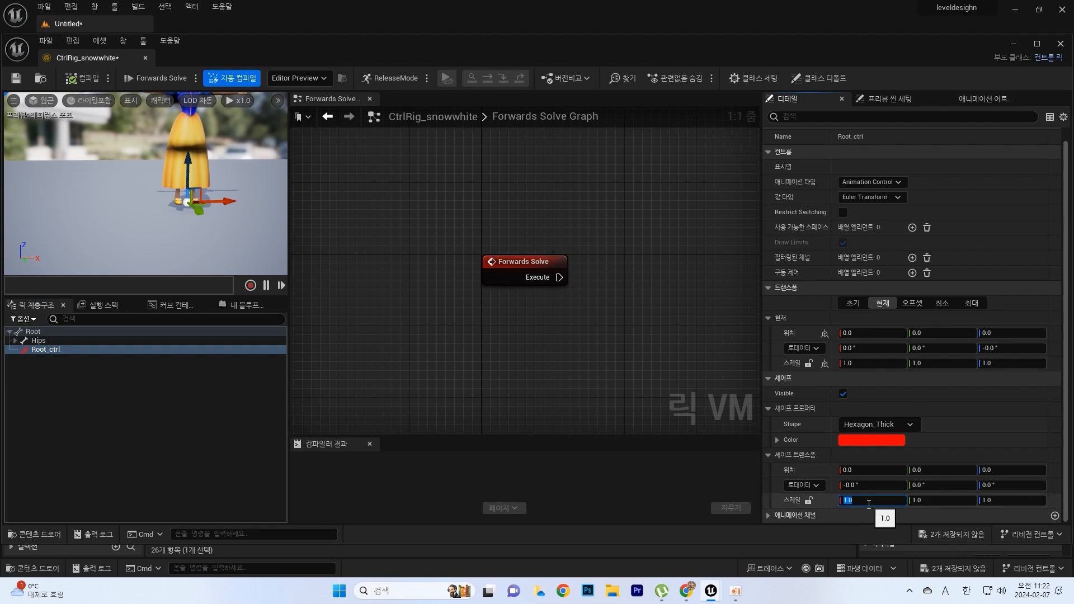
# Set the shape transform scale of Root_ctrl to 7 on all three axes.
pyautogui.write('7')
pyautogui.press('Return')
pyautogui.click(935, 501)
pyautogui.write('7')
pyautogui.press('Return')
pyautogui.click(993, 501)
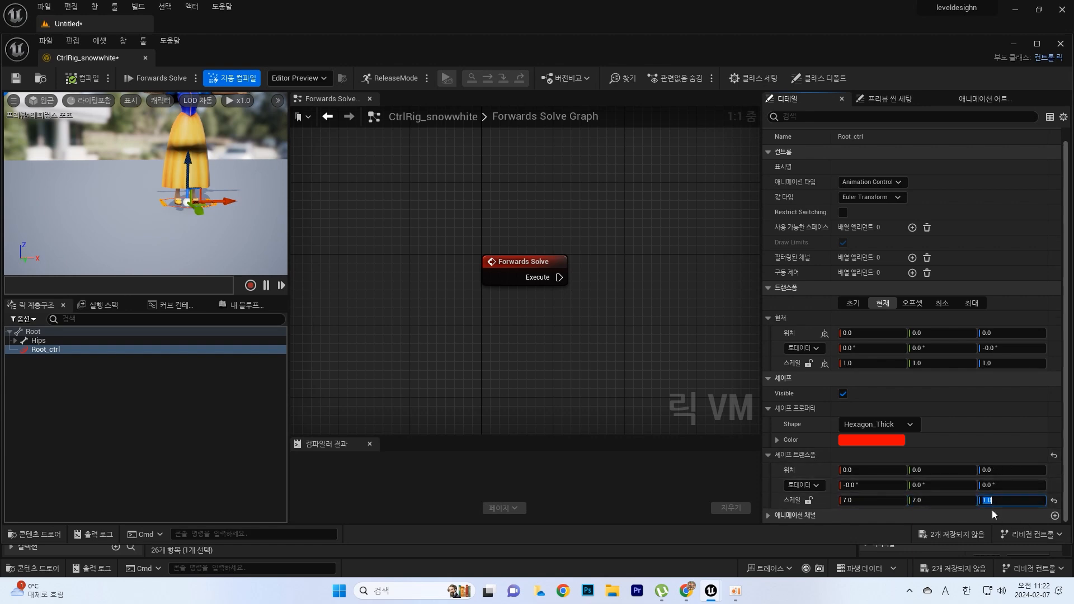
pyautogui.write('7')
pyautogui.press('Return')
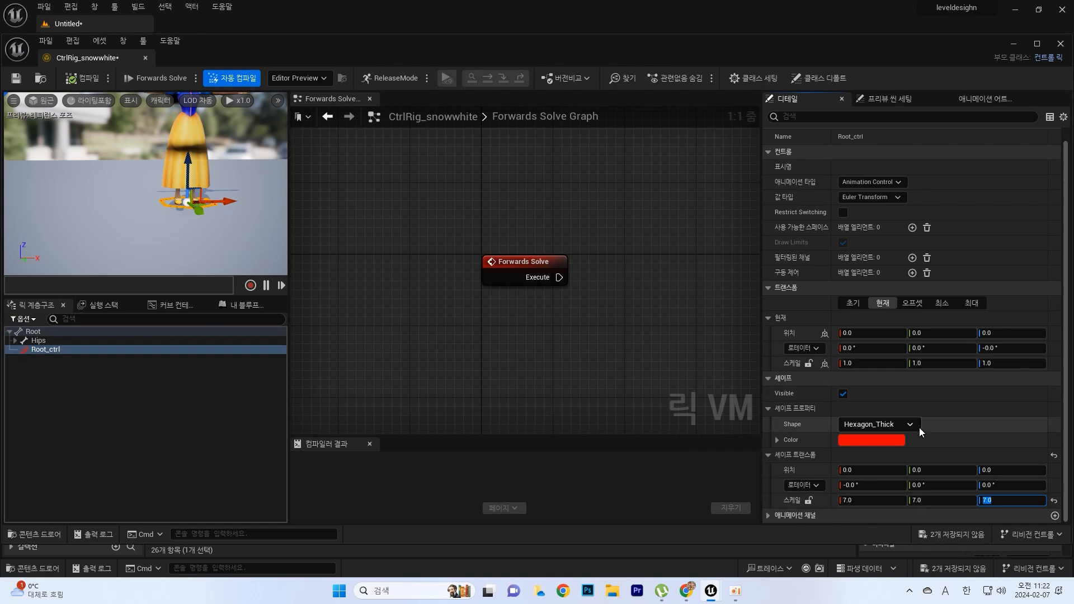
# Change the shape color of Root_ctrl to a light blue-violet.
pyautogui.click(884, 441)
pyautogui.click(684, 338)
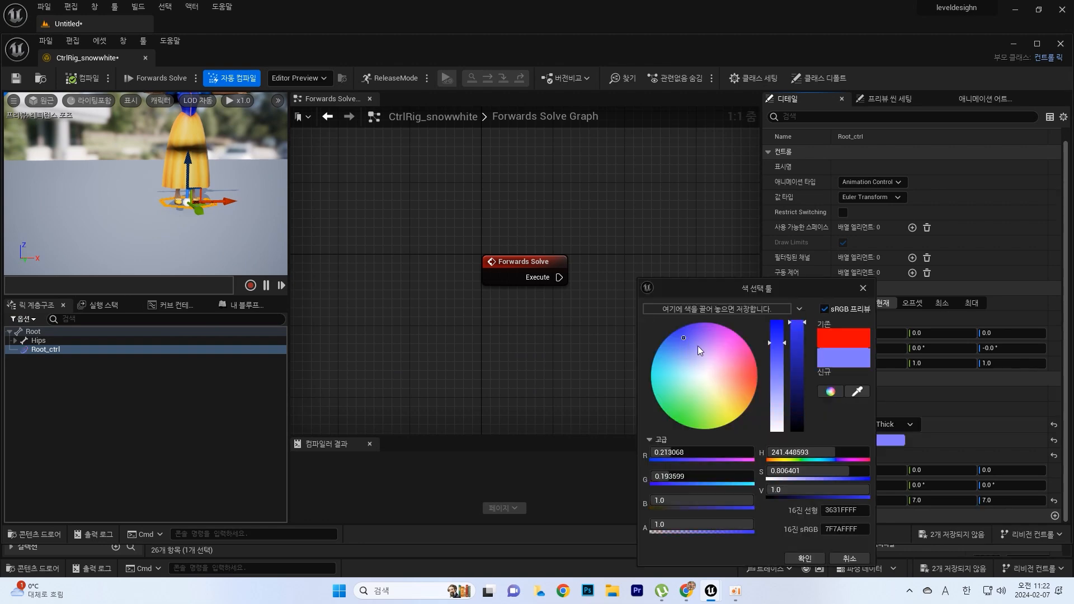
pyautogui.click(804, 559)
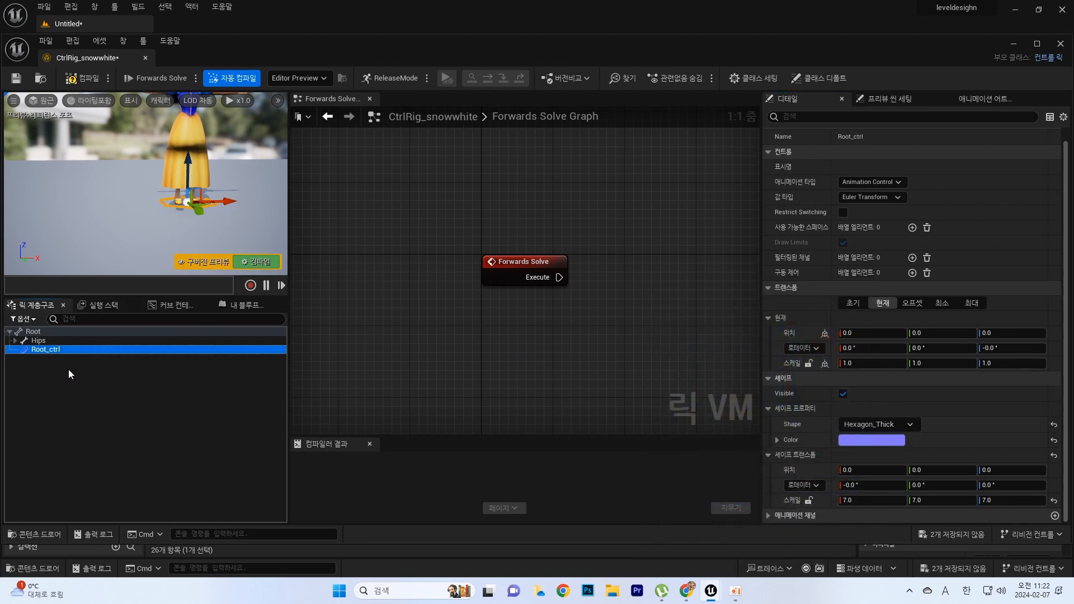
# Set the offset transform of Root_ctrl from its current transform and unparent it from the Root bone.
pyautogui.rightClick(59, 349)
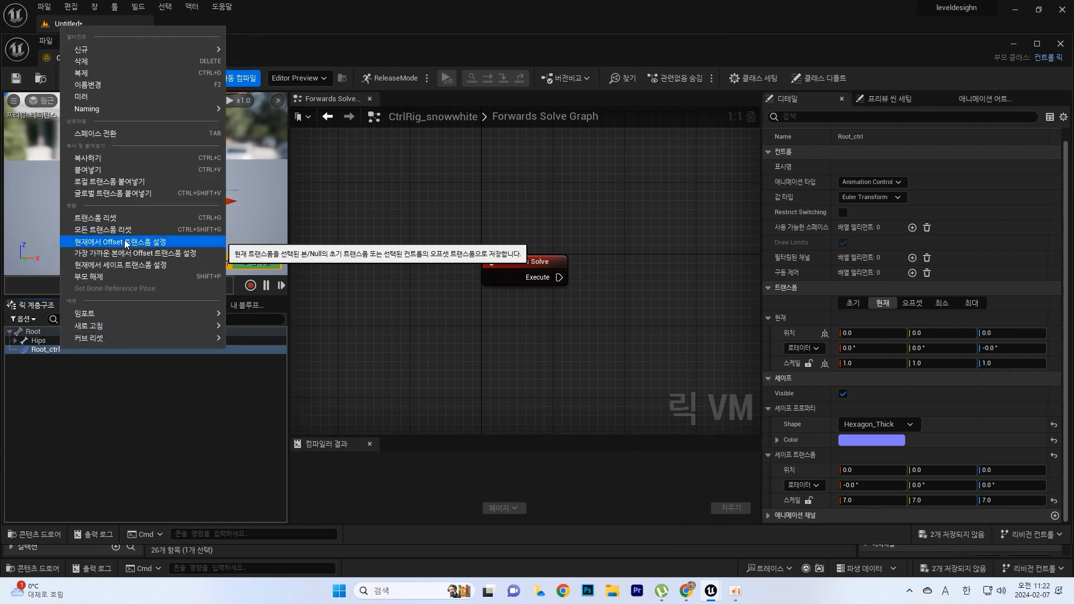
pyautogui.click(126, 242)
pyautogui.rightClick(43, 350)
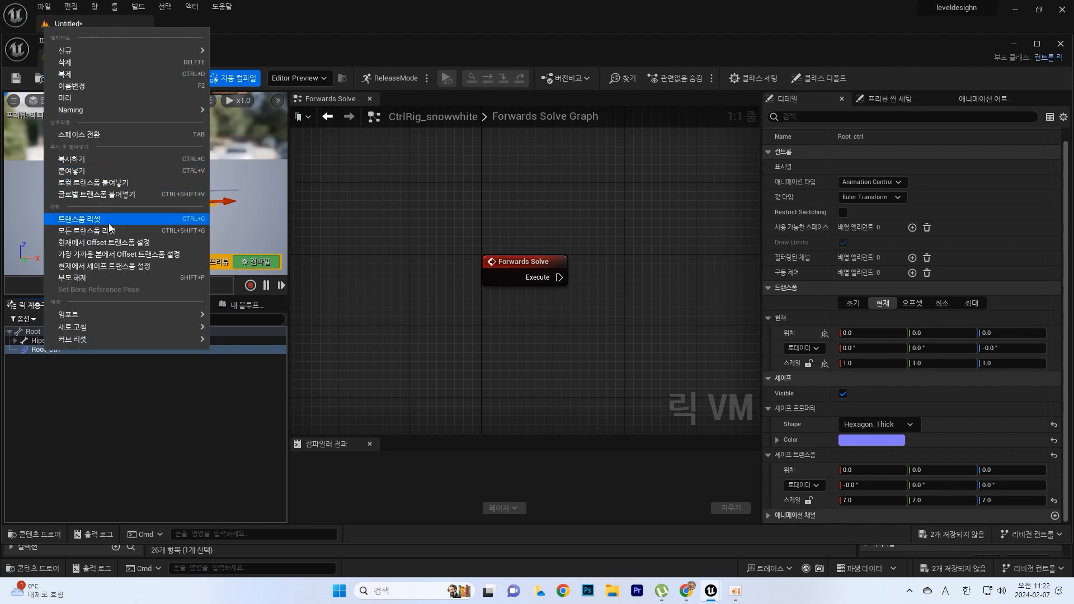
pyautogui.click(97, 275)
pyautogui.click(55, 350)
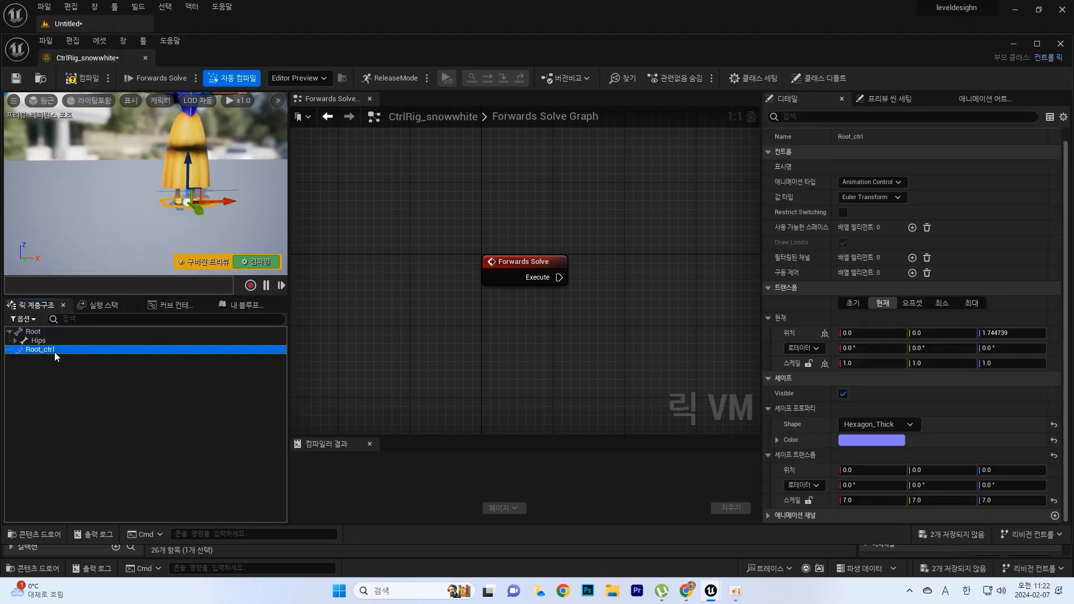
pyautogui.click(64, 374)
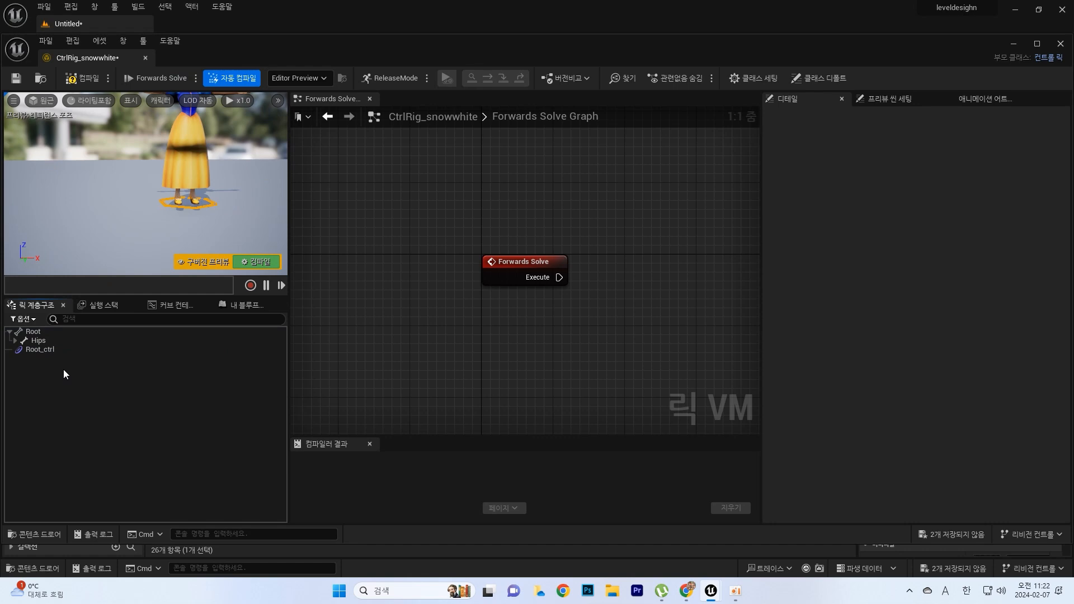
# Add a Get Transform node for Root_ctrl to the Forwards Solve graph, below the Forwards Solve node.
pyautogui.click(63, 369)
pyautogui.moveTo(42, 348); pyautogui.dragTo(356, 331)
pyautogui.click(403, 358)
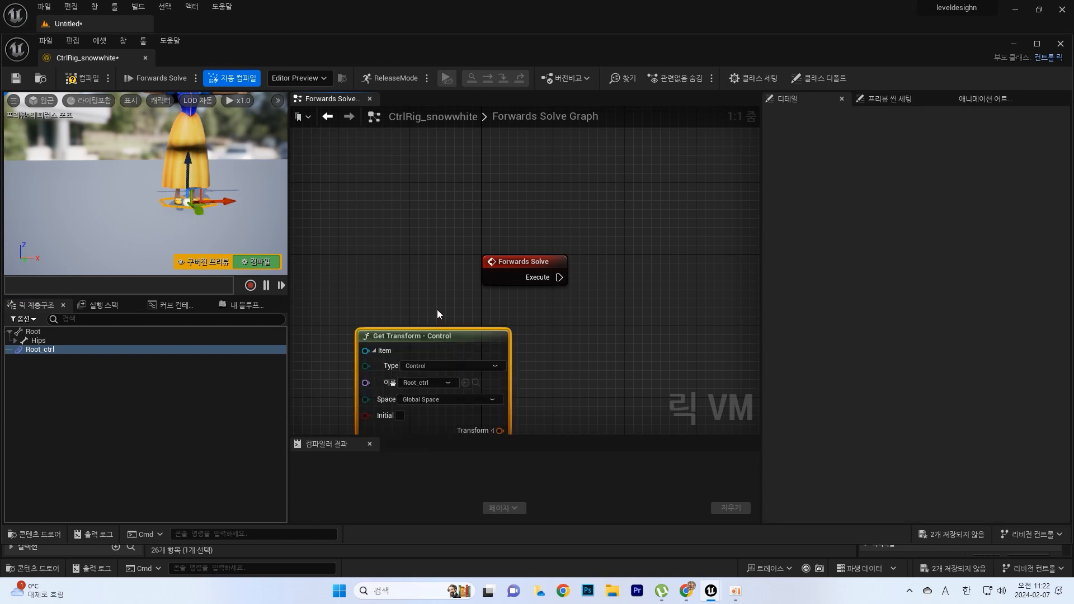
pyautogui.moveTo(438, 310); pyautogui.dragTo(437, 246, button='right')
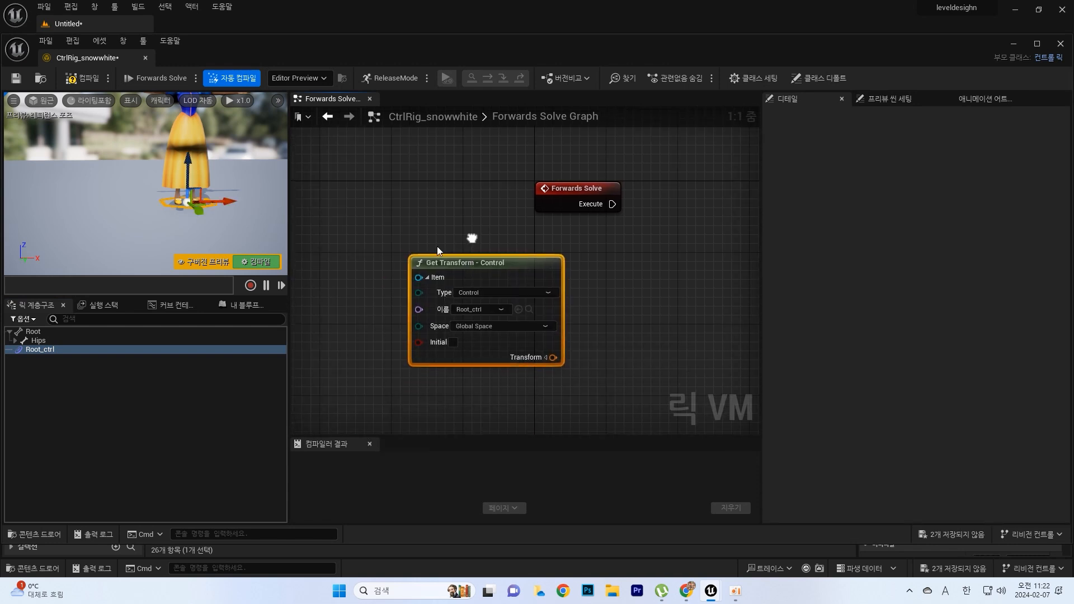
# Add a Set Transform node for the Root bone beside the Root_ctrl Get Transform node.
pyautogui.click(14, 341)
pyautogui.moveTo(33, 332); pyautogui.dragTo(615, 270)
pyautogui.moveTo(515, 256); pyautogui.dragTo(454, 259)
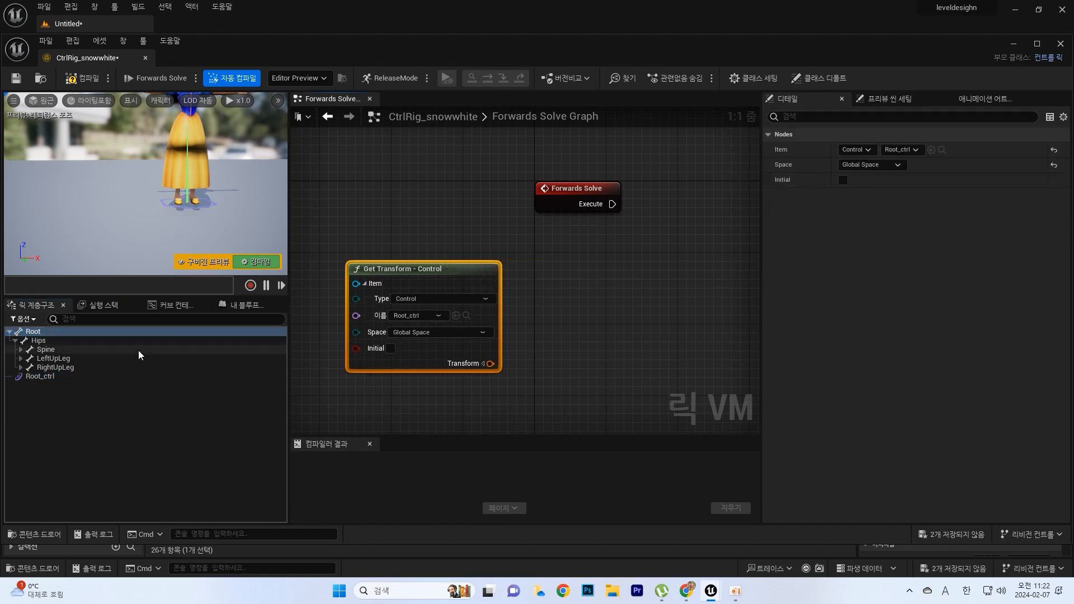
pyautogui.moveTo(59, 332); pyautogui.dragTo(558, 279)
pyautogui.click(594, 314)
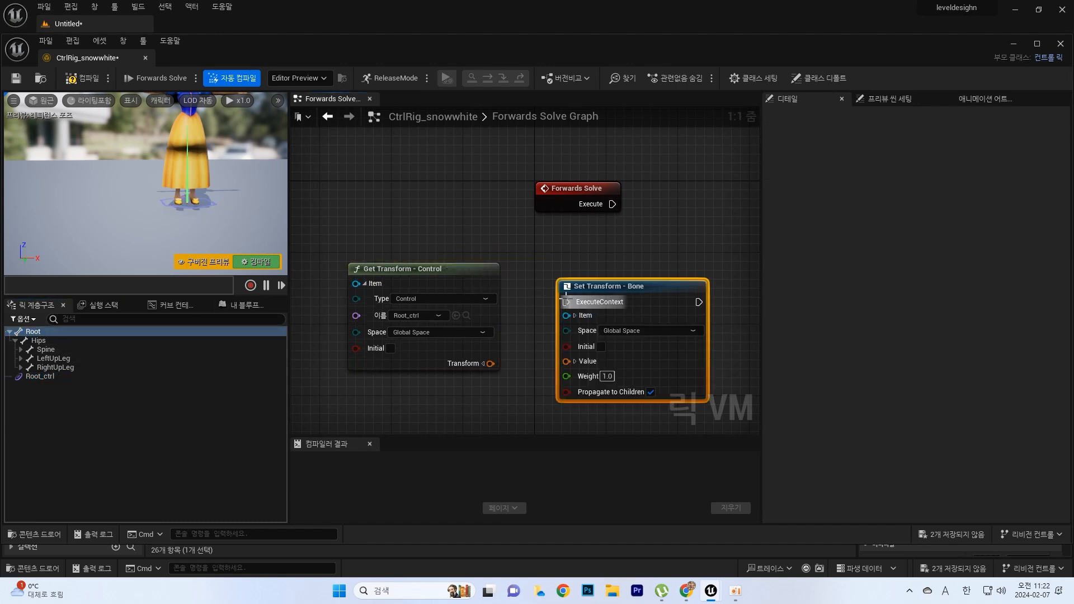
# Connect Root_ctrl's Transform output to the Root bone node's Value, and link Forwards Solve's Execute output to its ExecuteContext.
pyautogui.moveTo(491, 363); pyautogui.dragTo(580, 353)
pyautogui.moveTo(621, 278); pyautogui.dragTo(674, 234)
pyautogui.moveTo(581, 206)
pyautogui.mouseDown()
pyautogui.moveTo(499, 207)
pyautogui.moveTo(634, 249)
pyautogui.moveTo(596, 206)
pyautogui.mouseUp()
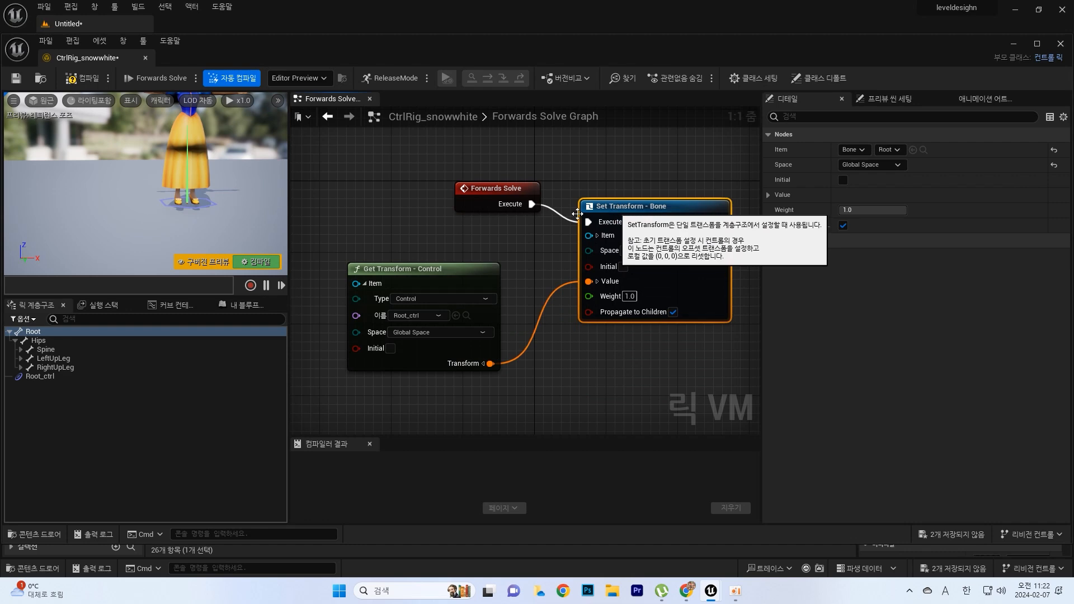
# Compile and save the control rig, and test moving the root control in the preview.
pyautogui.moveTo(243, 168)
pyautogui.mouseDown(button='right')
pyautogui.moveTo(235, 159)
pyautogui.moveTo(251, 180)
pyautogui.mouseUp(button='right')
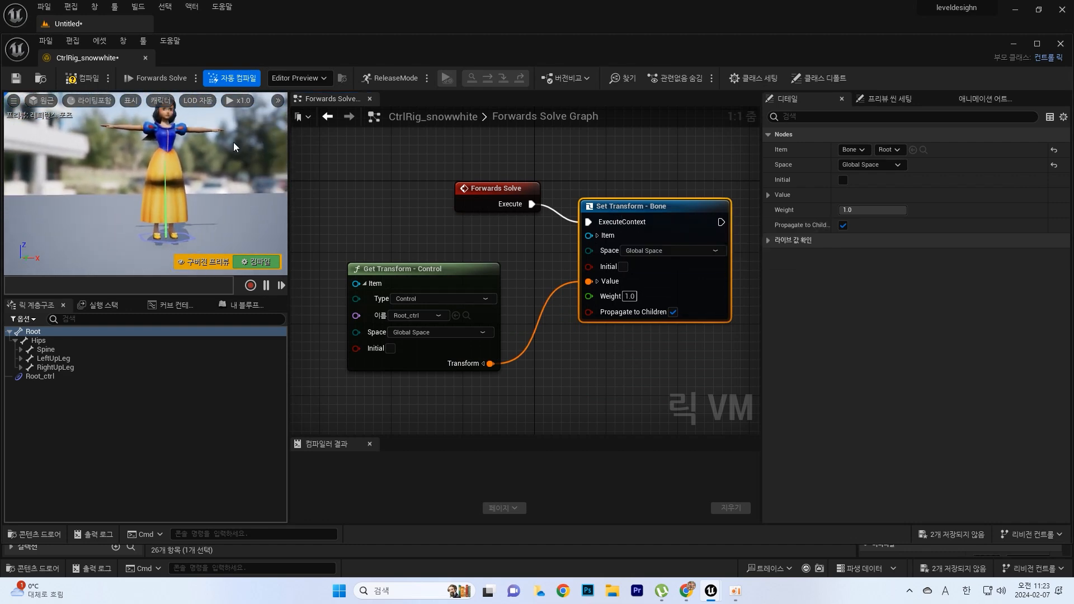
pyautogui.click(88, 78)
pyautogui.click(15, 78)
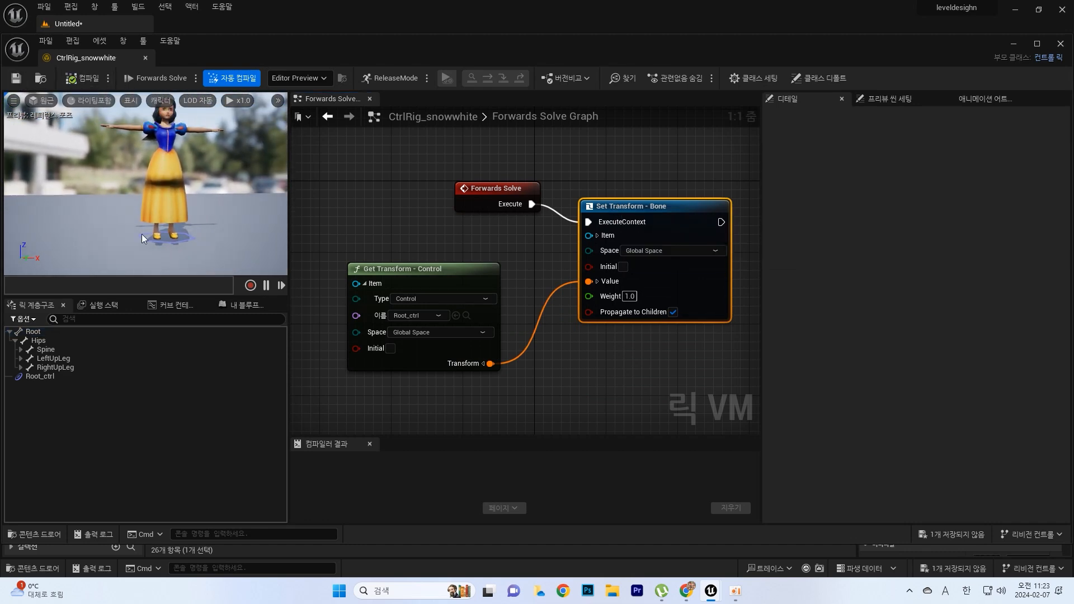
pyautogui.click(165, 241)
pyautogui.moveTo(189, 240)
pyautogui.mouseDown()
pyautogui.moveTo(201, 243)
pyautogui.moveTo(187, 245)
pyautogui.mouseUp()
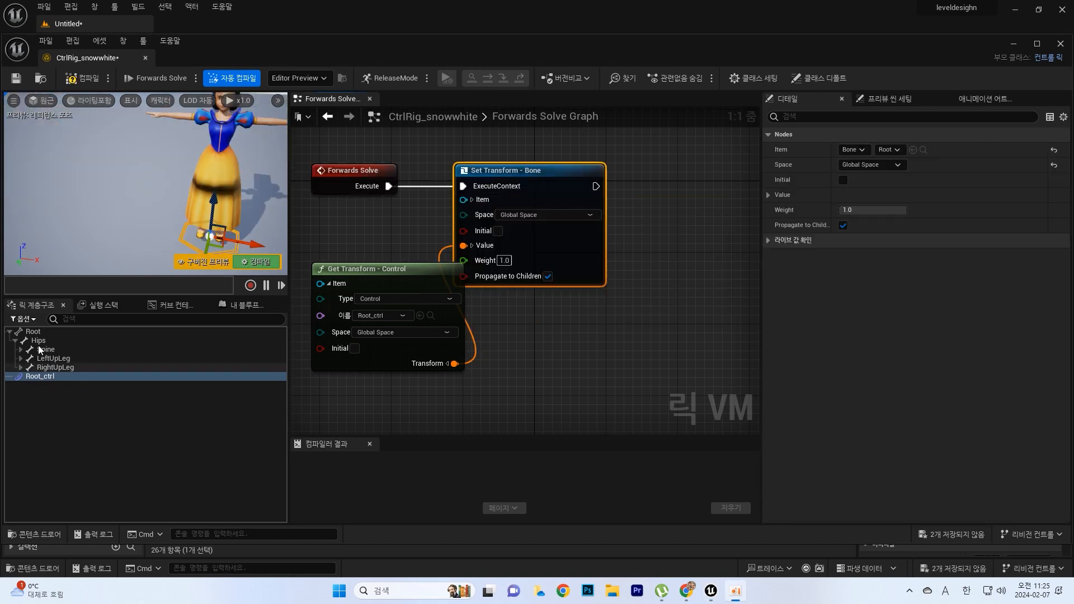
# Add a new control for the Hips bone in the rig hierarchy.
pyautogui.click(44, 341)
pyautogui.rightClick(44, 343)
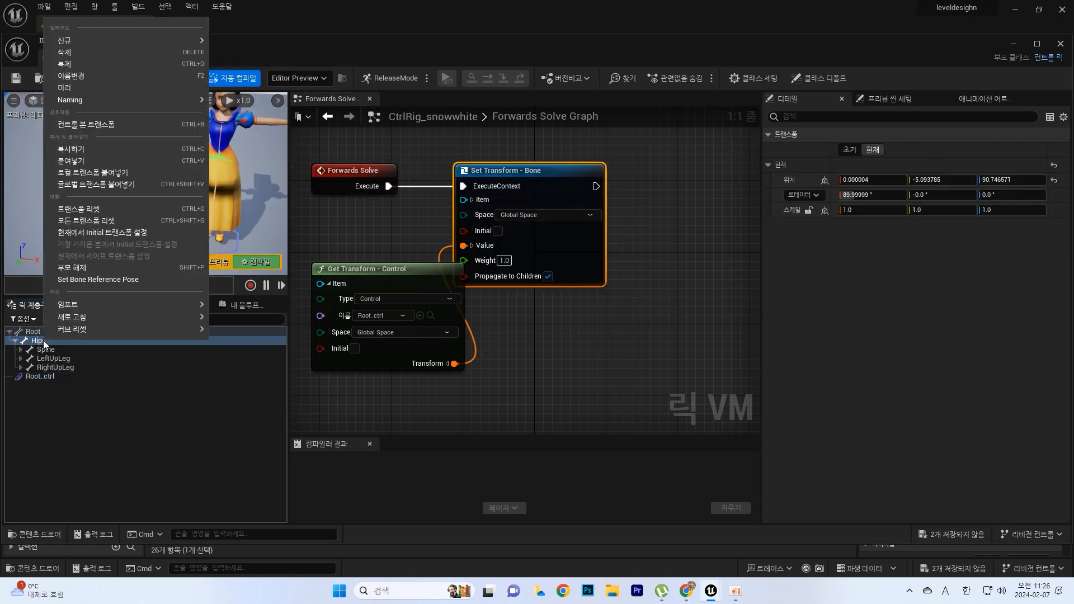
pyautogui.moveTo(96, 41)
pyautogui.click(263, 58)
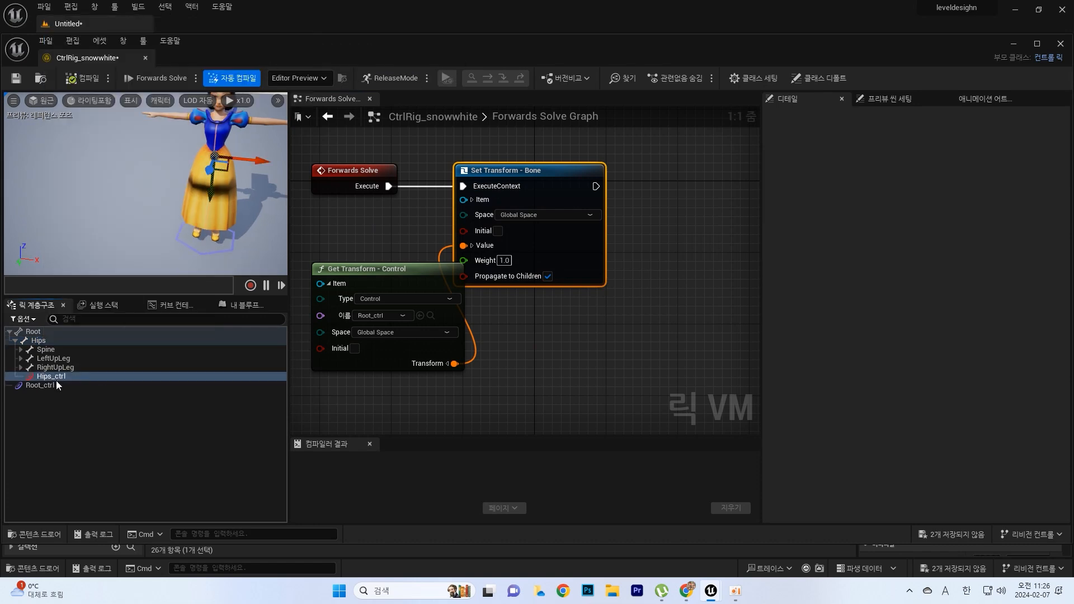
# Give Hips_ctrl the Box_Thin shape and set its shape scale to 5, 1 and 5.
pyautogui.click(56, 379)
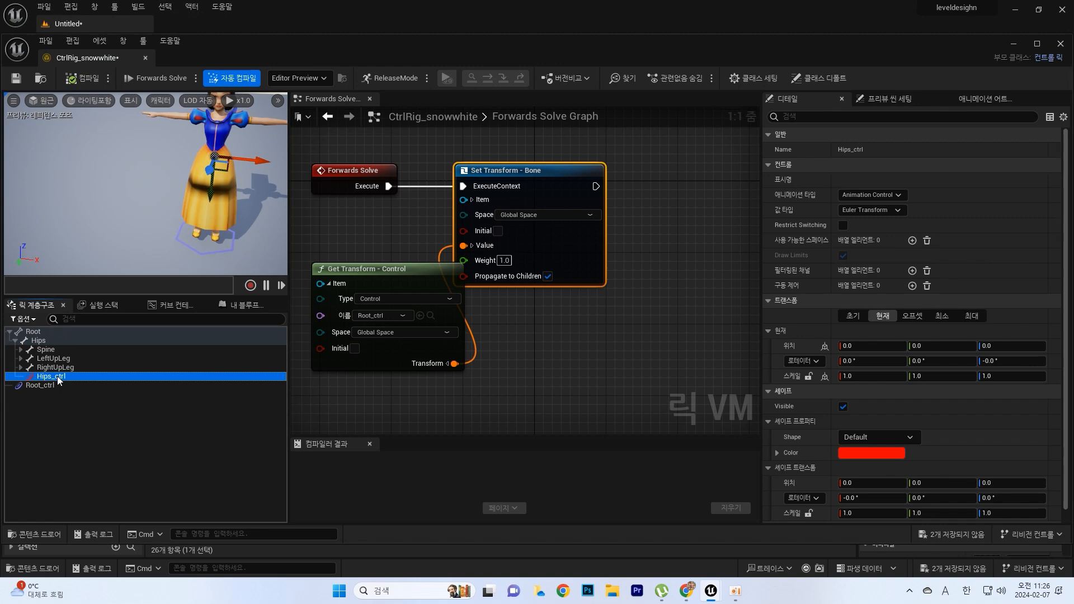
pyautogui.click(907, 439)
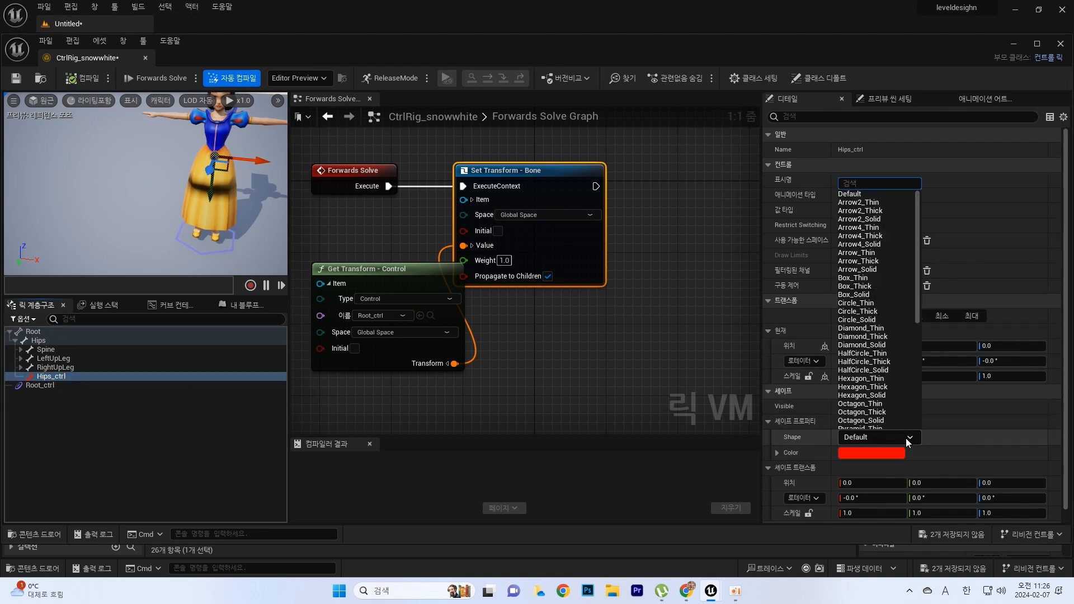
pyautogui.click(874, 279)
pyautogui.click(878, 513)
pyautogui.write('5')
pyautogui.press('Return')
pyautogui.click(941, 513)
pyautogui.write('5')
pyautogui.press('Return')
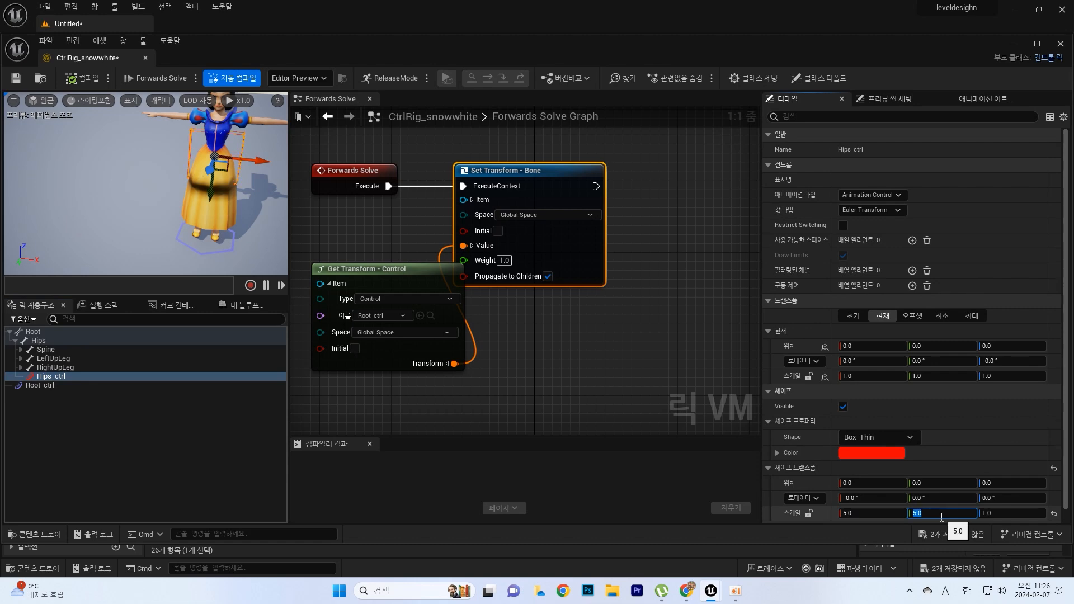
pyautogui.write('2')
pyautogui.press('Return')
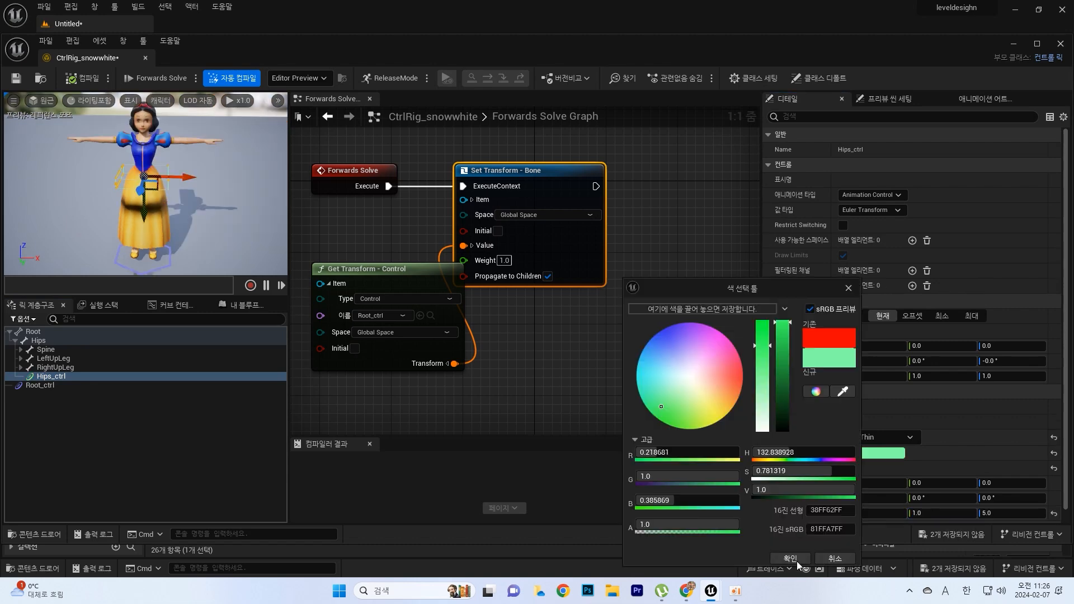
# Color Hips_ctrl light green and change its shape to Box_Thick.
pyautogui.click(791, 559)
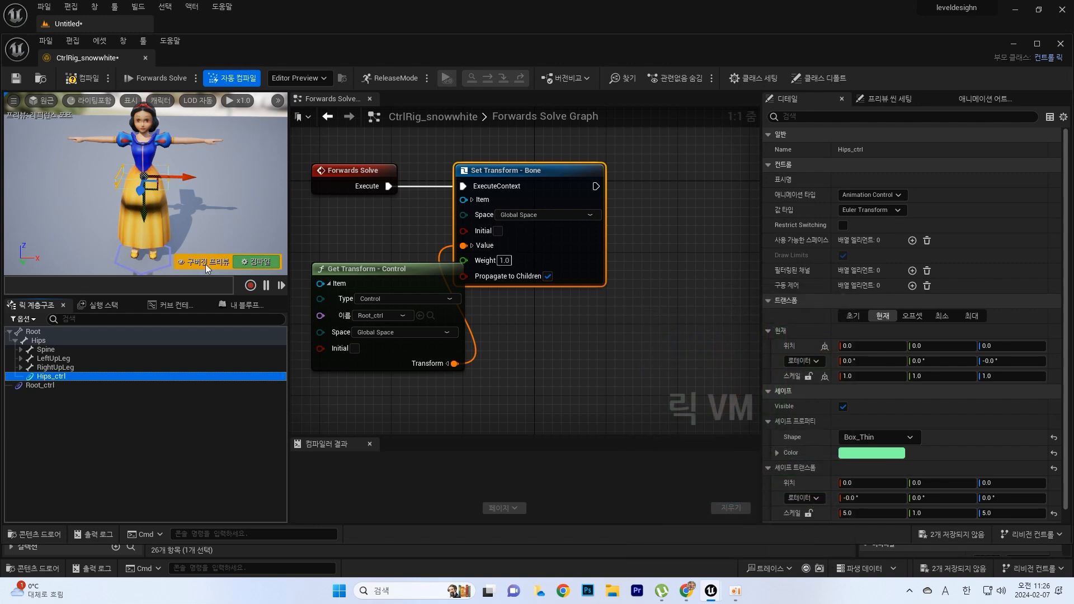
pyautogui.click(882, 440)
pyautogui.click(854, 286)
# Unparent Hips_ctrl from the Hips bone and make it a child of Root_ctrl.
pyautogui.click(68, 376)
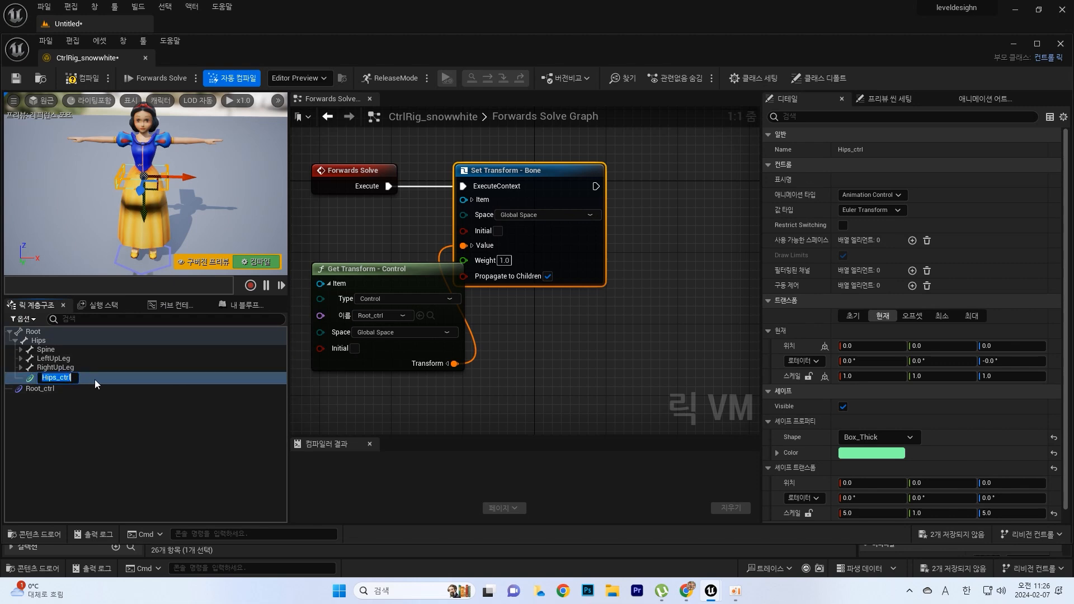
pyautogui.rightClick(96, 379)
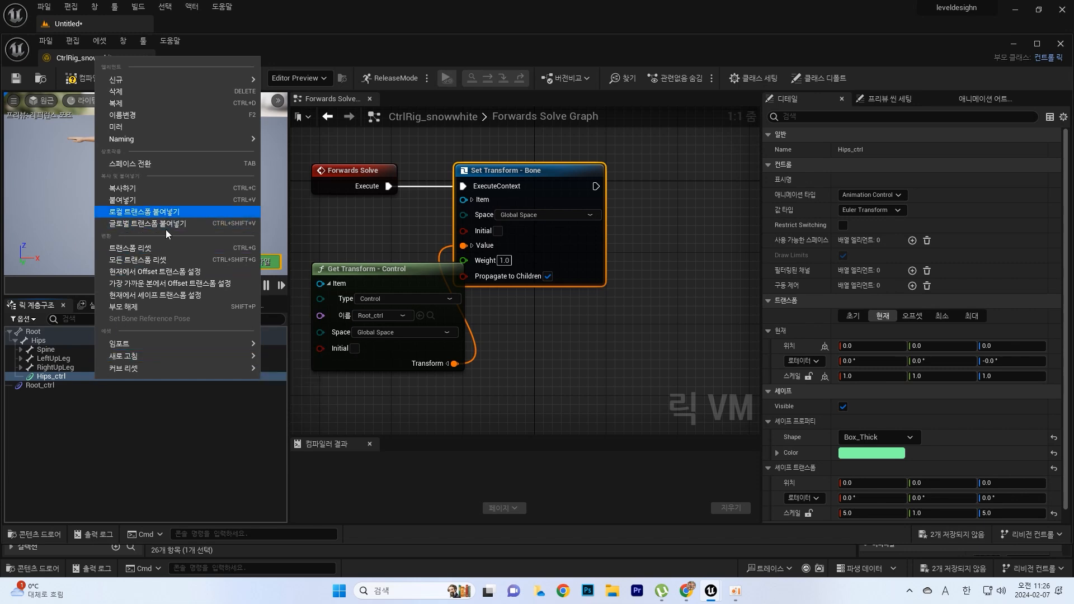
pyautogui.click(161, 307)
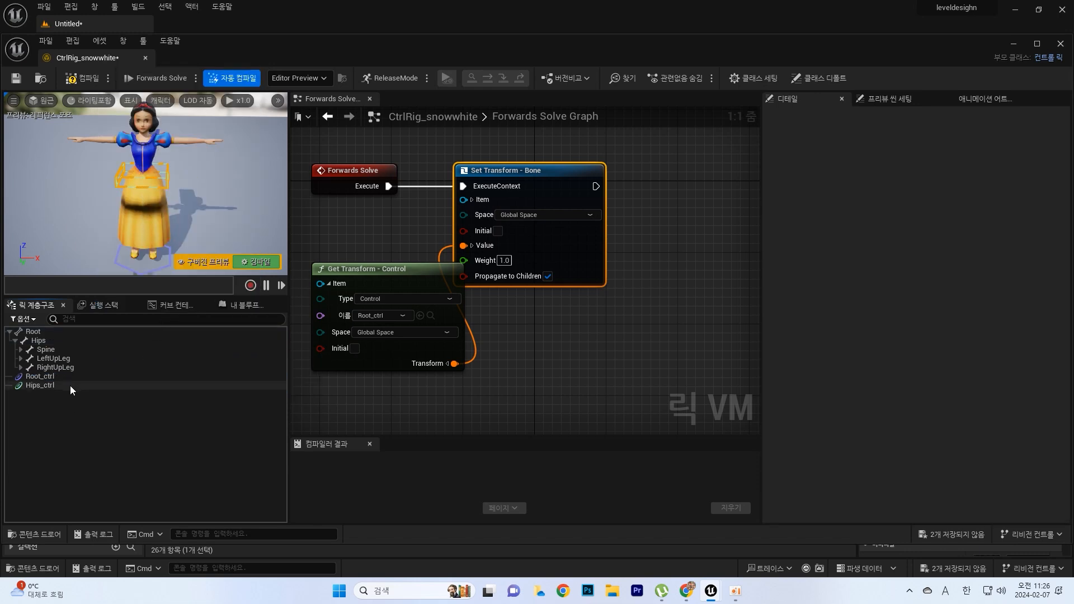
pyautogui.click(38, 386)
pyautogui.moveTo(36, 386); pyautogui.dragTo(51, 379)
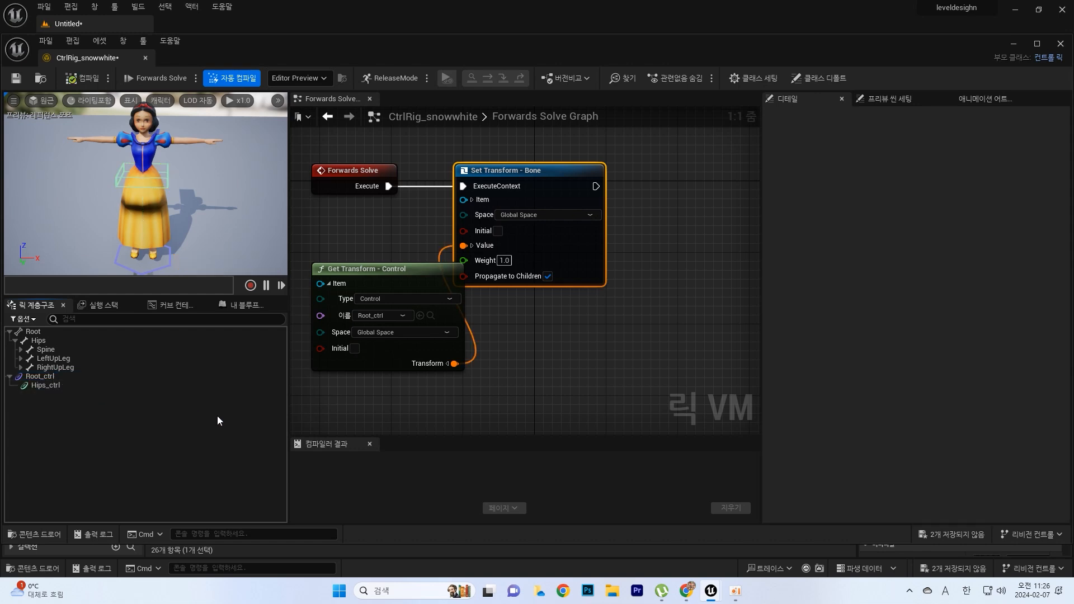
# Add a Get Transform node for Hips_ctrl and place it below the Root bone's Set Transform node.
pyautogui.click(45, 386)
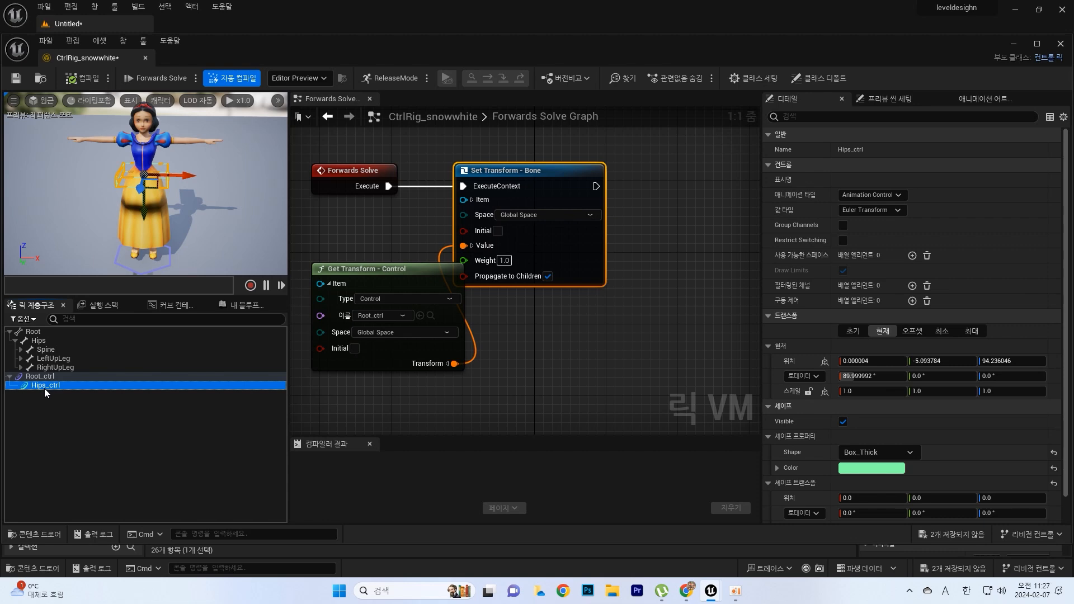
pyautogui.moveTo(45, 389); pyautogui.dragTo(457, 428)
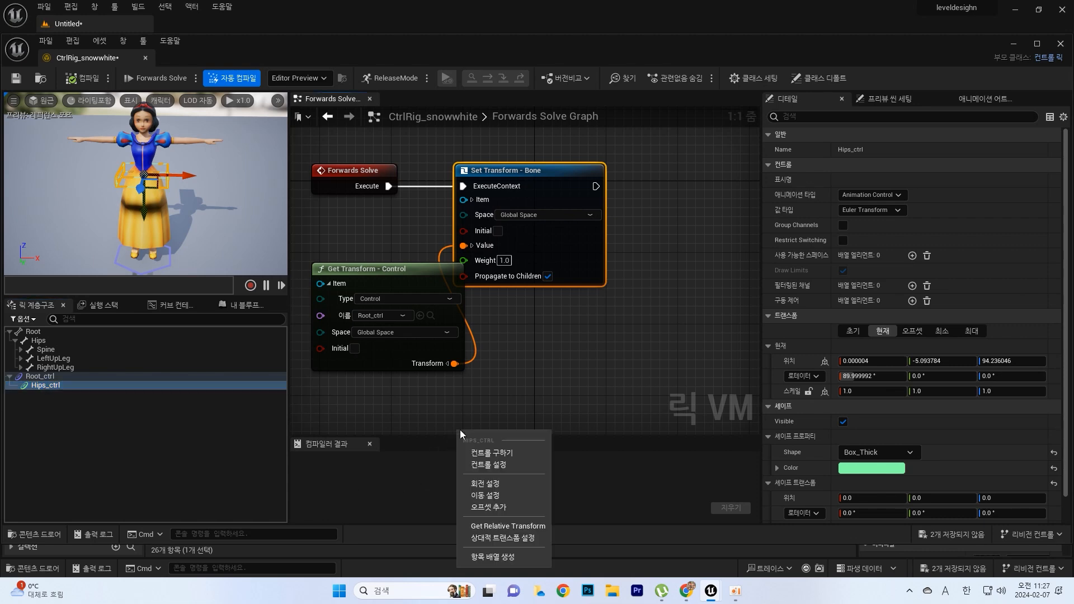
pyautogui.click(509, 450)
pyautogui.moveTo(531, 433); pyautogui.dragTo(560, 278)
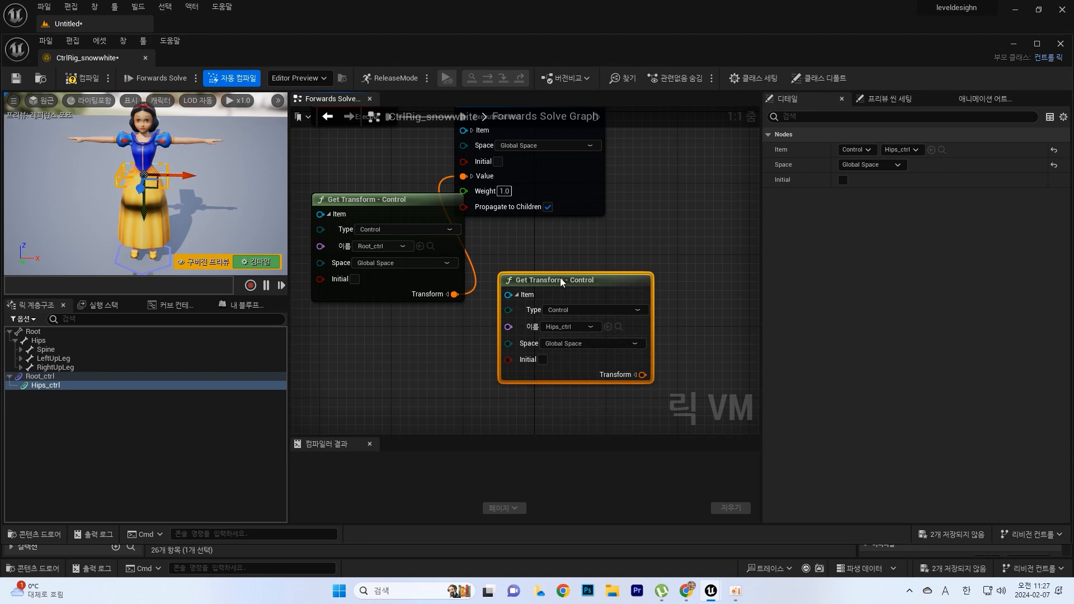
pyautogui.moveTo(401, 359); pyautogui.dragTo(340, 378, button='right')
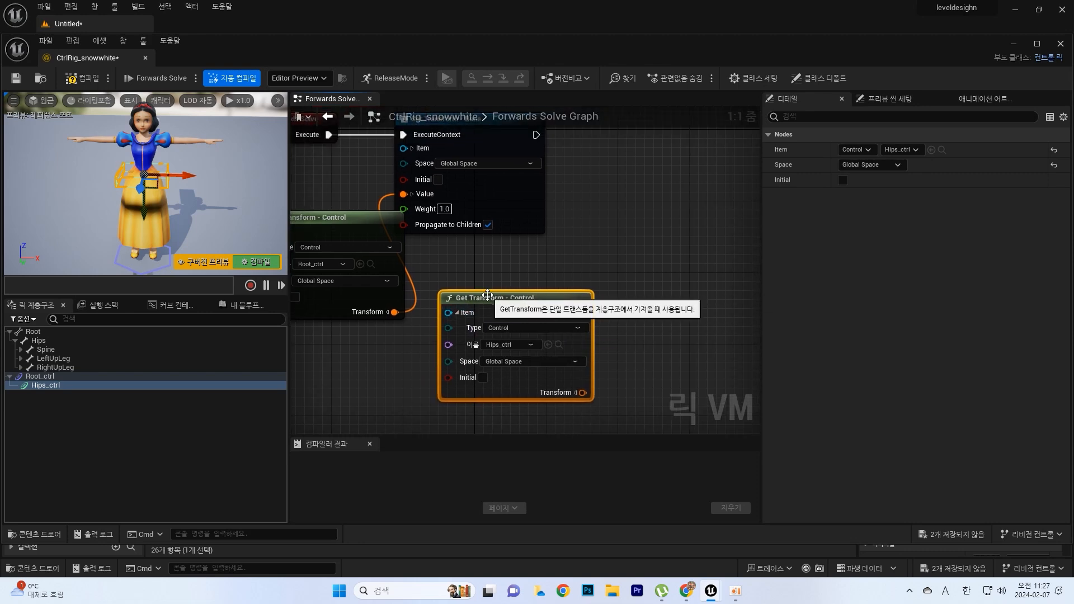
# Add a Set Transform node for the Hips bone to the right of the existing nodes in the graph.
pyautogui.moveTo(38, 340); pyautogui.dragTo(650, 188)
pyautogui.click(692, 219)
pyautogui.moveTo(570, 288); pyautogui.dragTo(535, 297)
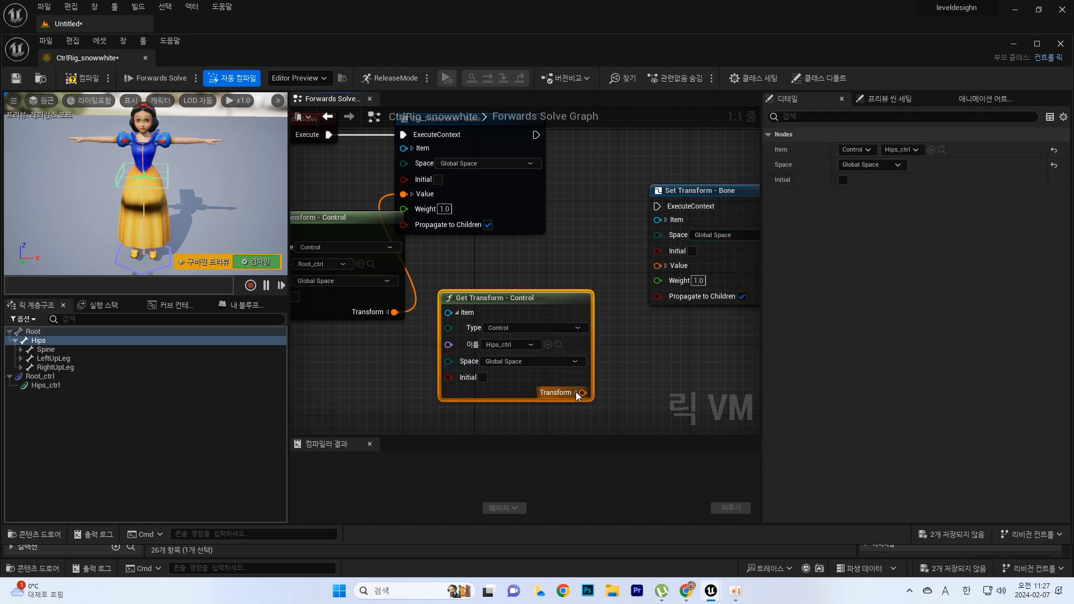
# Connect Hips_ctrl's transform and the Root node's execution output to the Hips bone's Set Transform node, and compile and save the rig.
pyautogui.moveTo(584, 393); pyautogui.dragTo(658, 266)
pyautogui.moveTo(653, 190); pyautogui.dragTo(614, 126)
pyautogui.moveTo(537, 135); pyautogui.dragTo(617, 151)
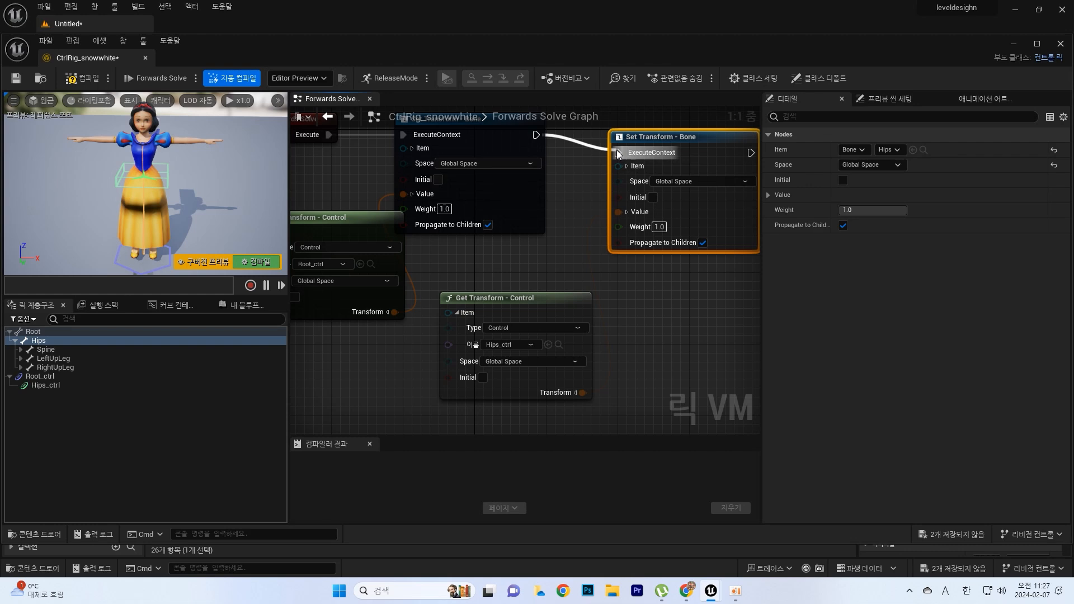
pyautogui.click(77, 79)
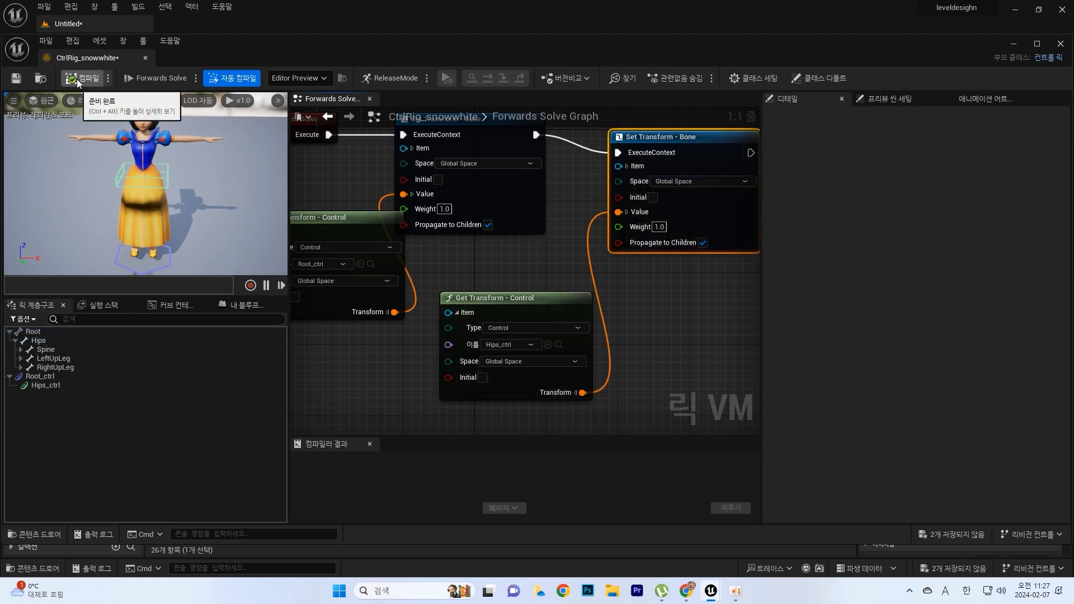
pyautogui.click(15, 78)
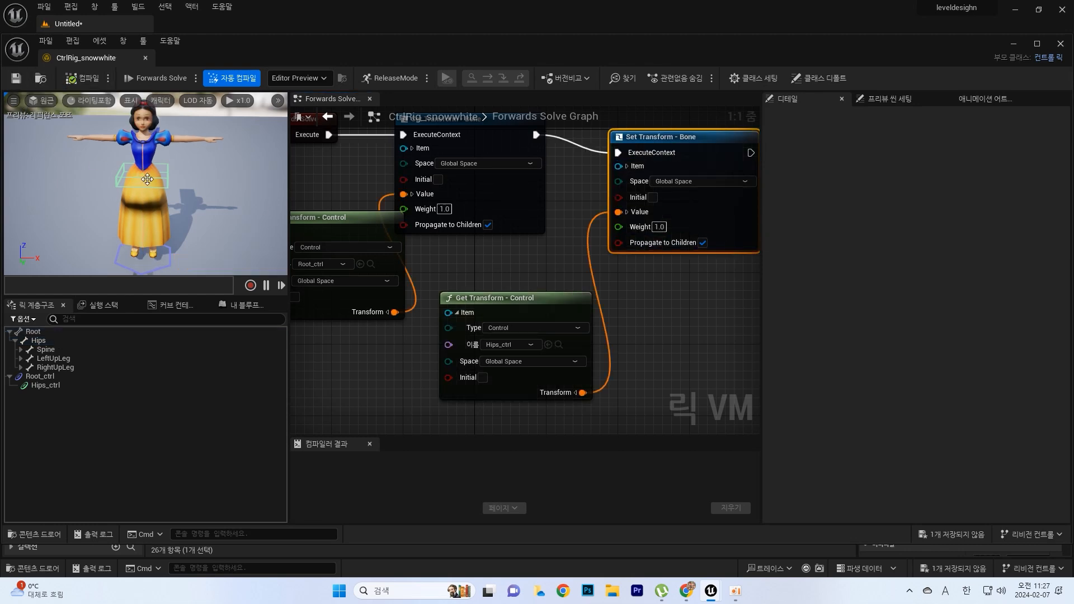
# Test Hips_ctrl in the preview by moving it vertically and along the red X axis.
pyautogui.click(147, 180)
pyautogui.moveTo(146, 203); pyautogui.dragTo(165, 182)
pyautogui.moveTo(146, 218); pyautogui.dragTo(146, 222)
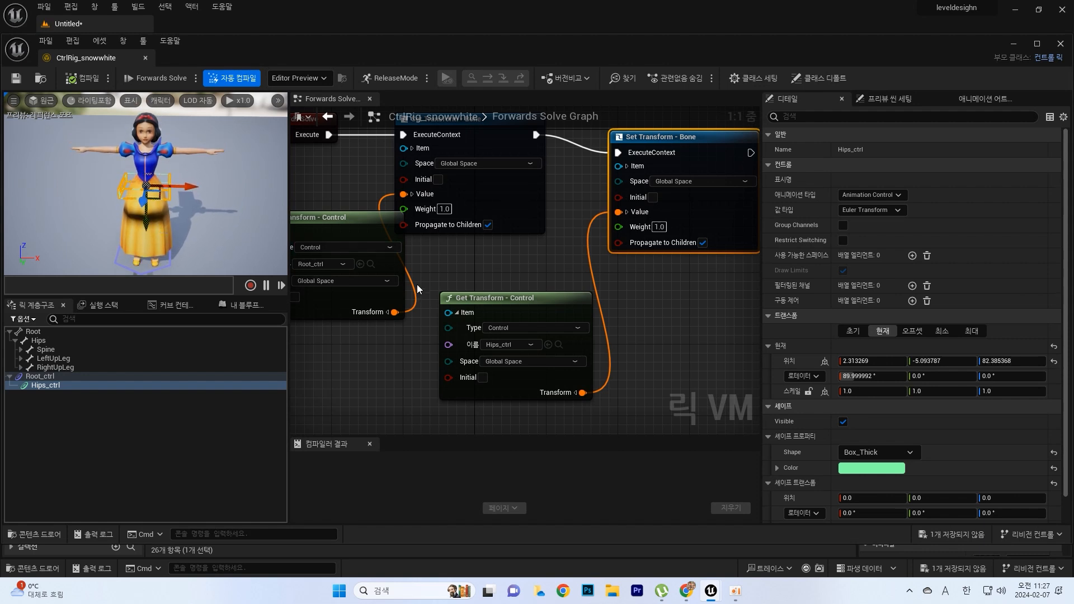
pyautogui.moveTo(146, 221); pyautogui.dragTo(146, 219)
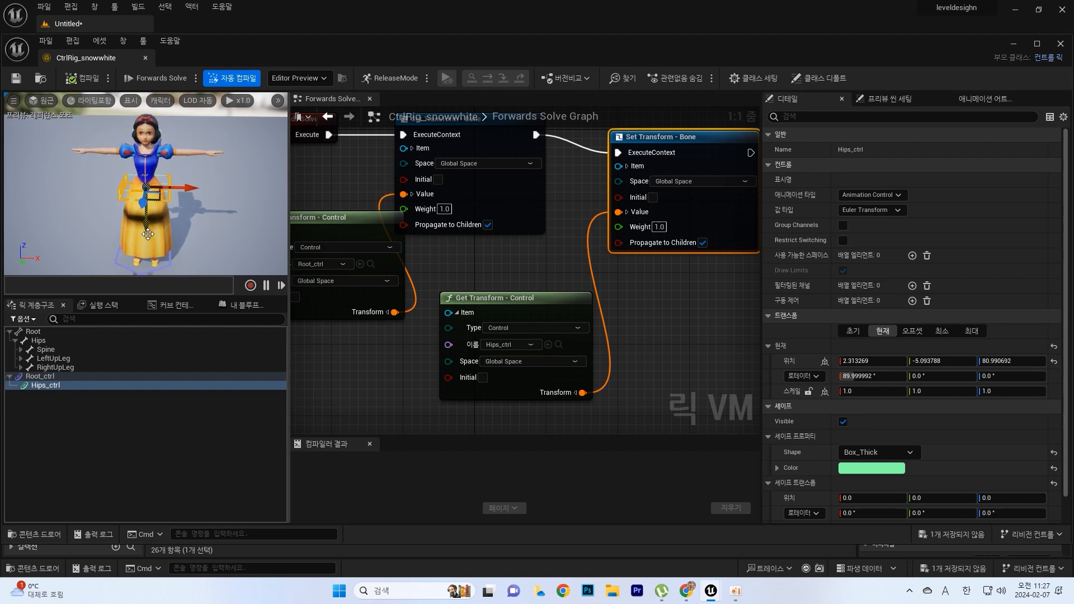
pyautogui.scroll(-3, 147, 235)
pyautogui.click(157, 237)
pyautogui.moveTo(168, 230)
pyautogui.mouseDown()
pyautogui.moveTo(185, 230)
pyautogui.moveTo(148, 230)
pyautogui.mouseUp()
pyautogui.click(136, 190)
pyautogui.moveTo(143, 190)
pyautogui.mouseDown()
pyautogui.moveTo(155, 190)
pyautogui.moveTo(145, 190)
pyautogui.mouseUp()
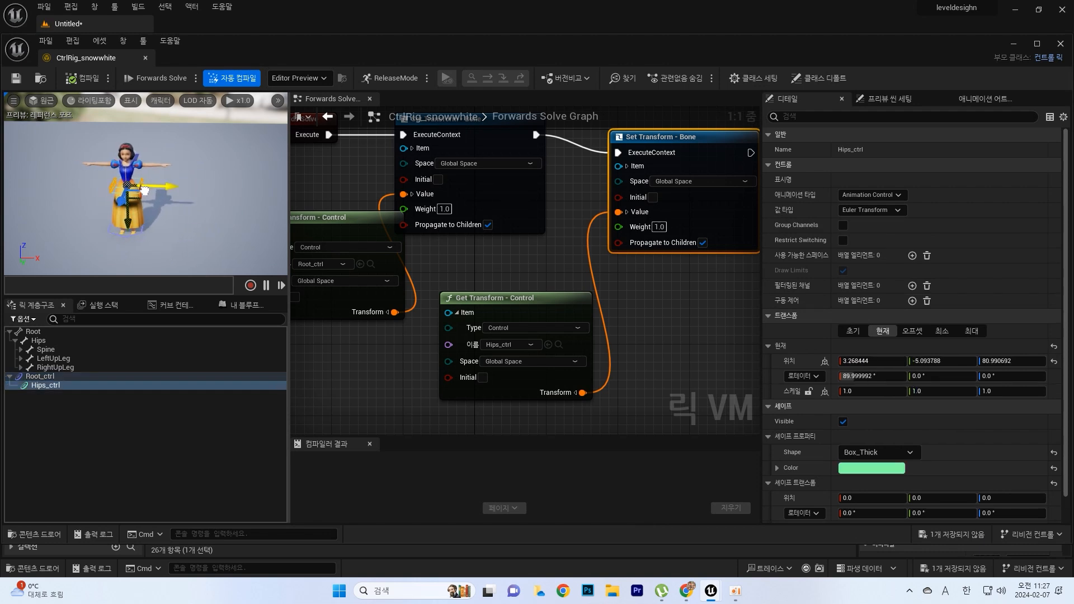
# Test Root_ctrl by moving it across the preview floor, and move Hips_ctrl again for comparison.
pyautogui.click(122, 238)
pyautogui.moveTo(123, 238); pyautogui.dragTo(107, 246)
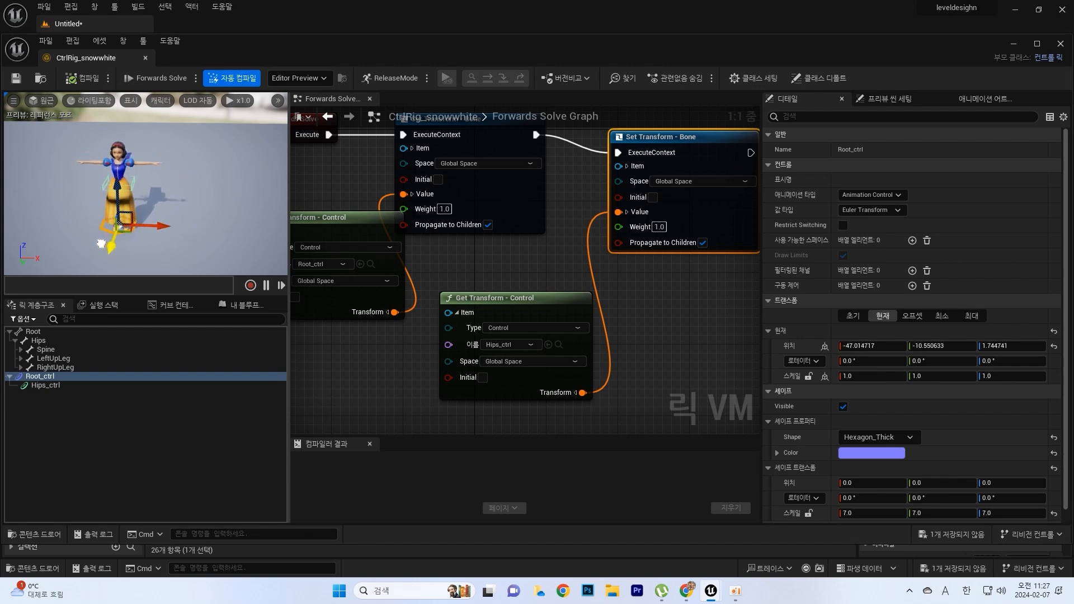
pyautogui.click(133, 183)
pyautogui.moveTo(117, 203); pyautogui.dragTo(168, 206)
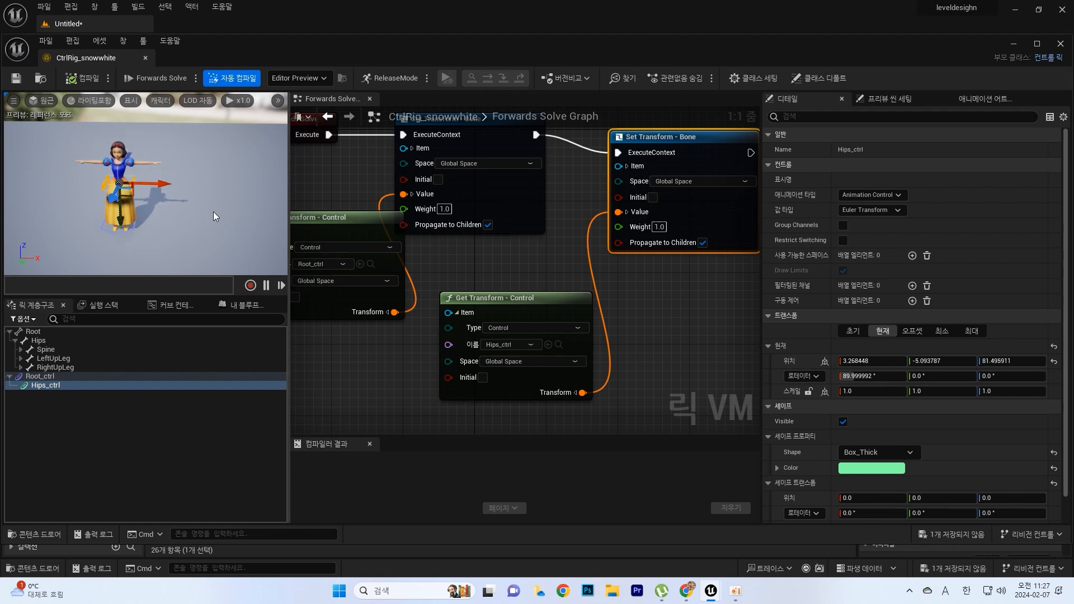
# Look through the child bones of Hips and expand the Spine branch in the rig hierarchy.
pyautogui.click(48, 342)
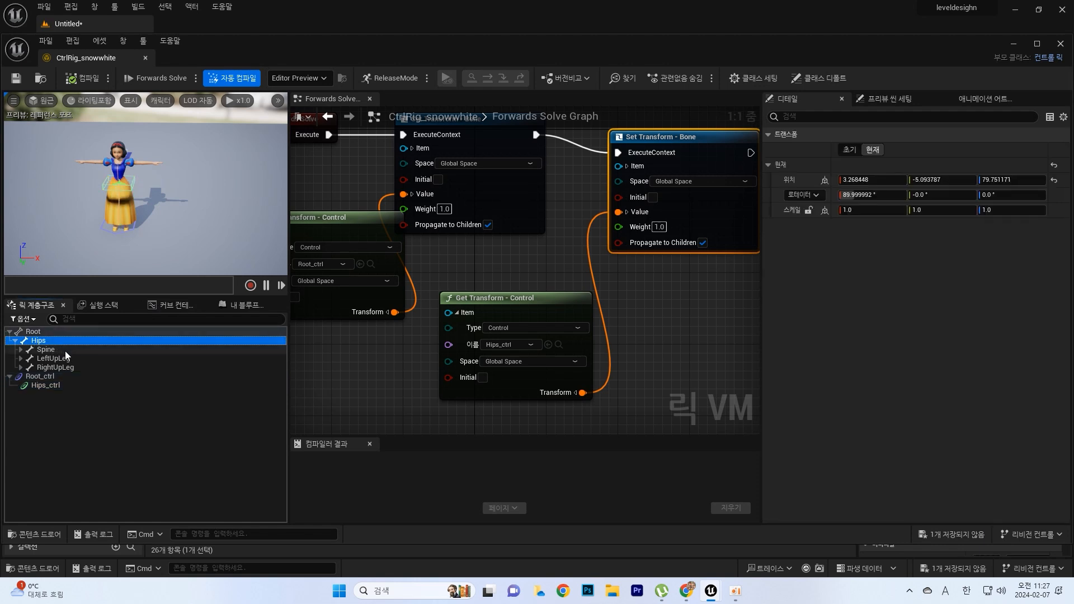
pyautogui.click(65, 349)
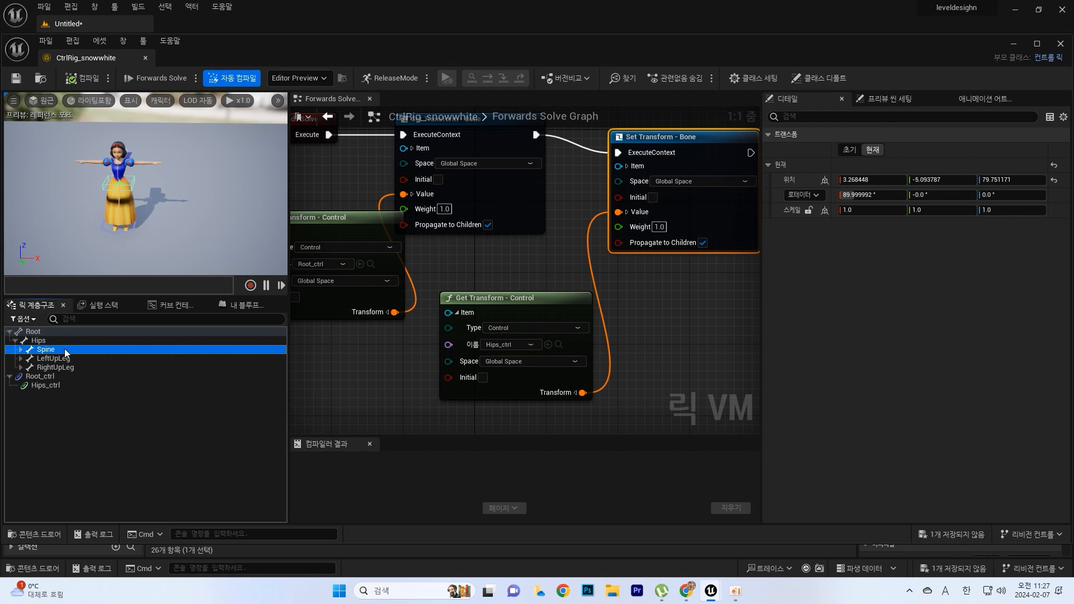
pyautogui.click(65, 358)
pyautogui.click(68, 368)
pyautogui.click(55, 349)
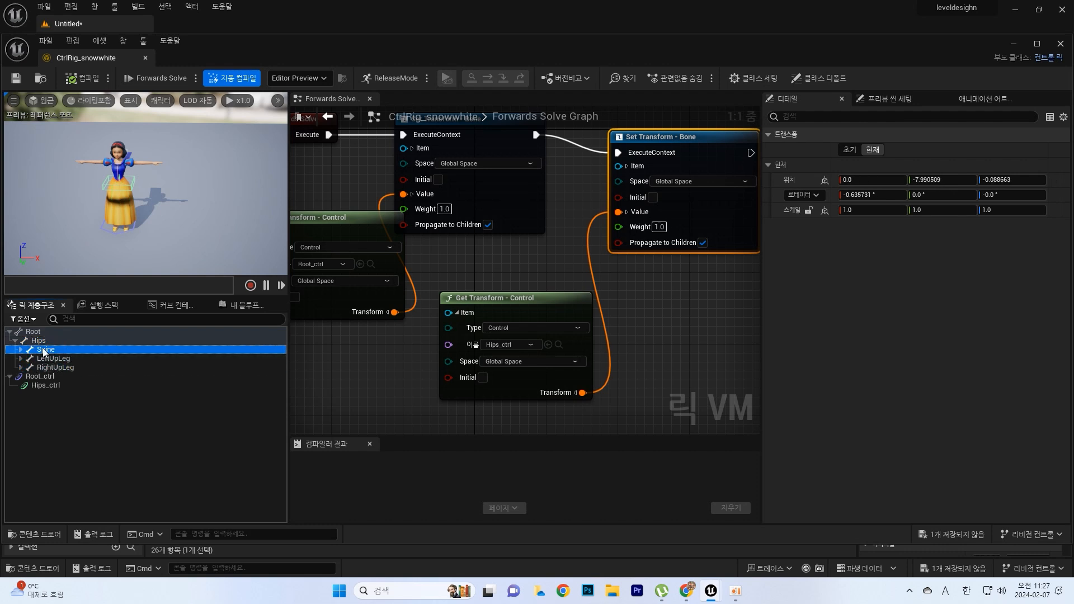
pyautogui.click(21, 350)
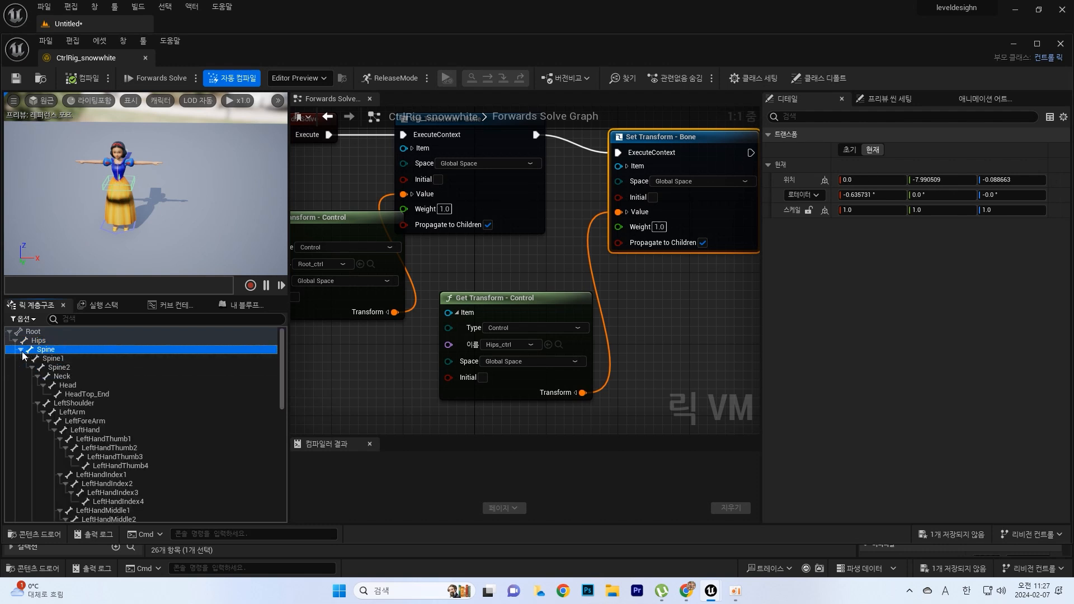
# Examine the bone chain above Hips in the rig hierarchy, from Spine through Spine1 and Spine2 to Neck.
pyautogui.click(69, 367)
pyautogui.click(74, 358)
pyautogui.click(70, 377)
pyautogui.click(72, 361)
pyautogui.click(58, 349)
pyautogui.click(54, 342)
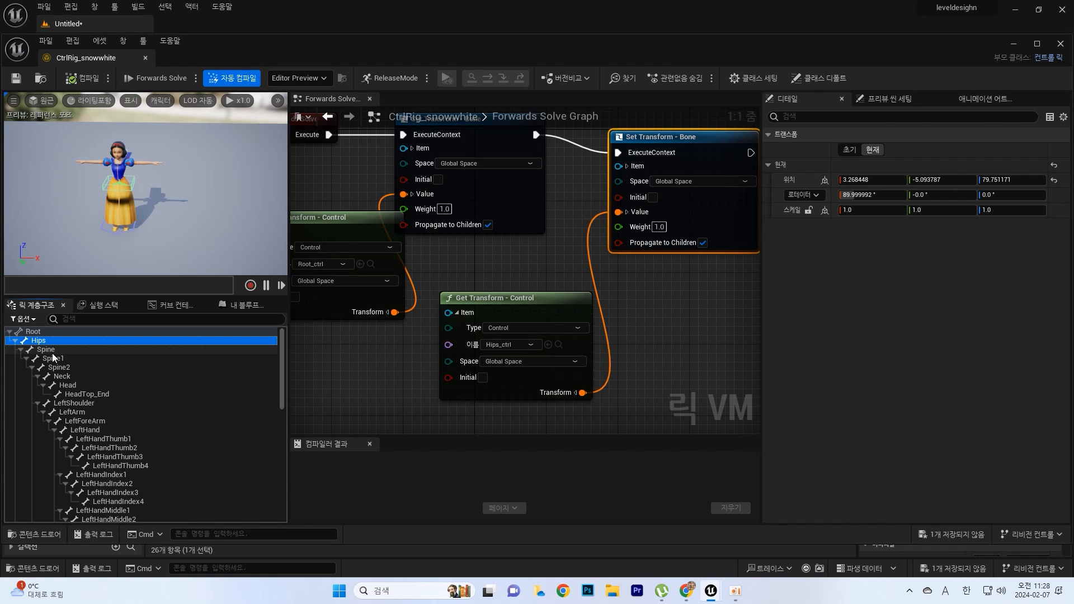
pyautogui.click(118, 185)
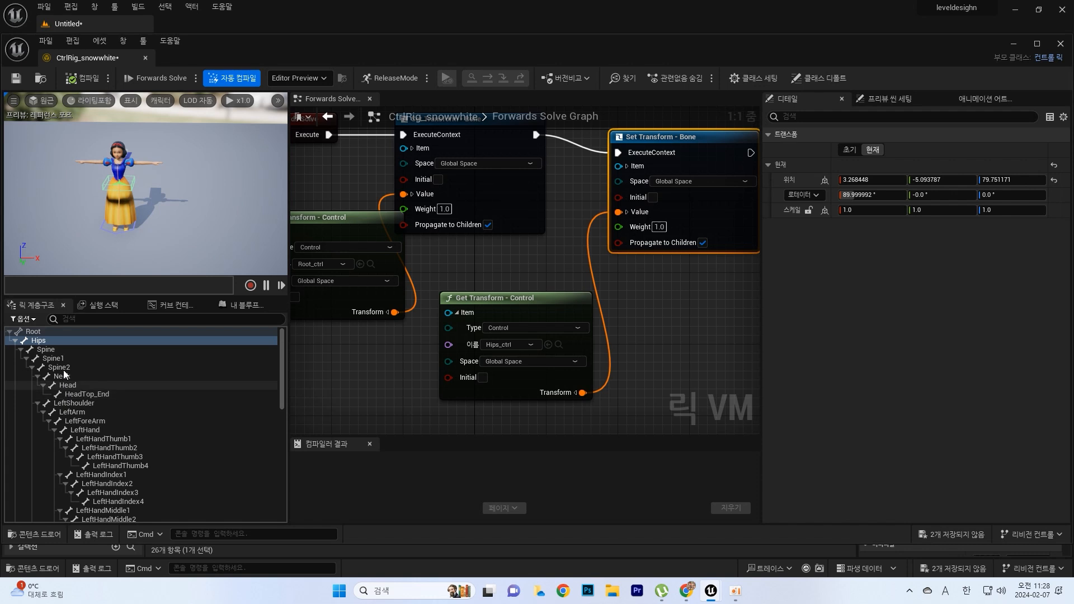
pyautogui.click(35, 341)
pyautogui.click(45, 350)
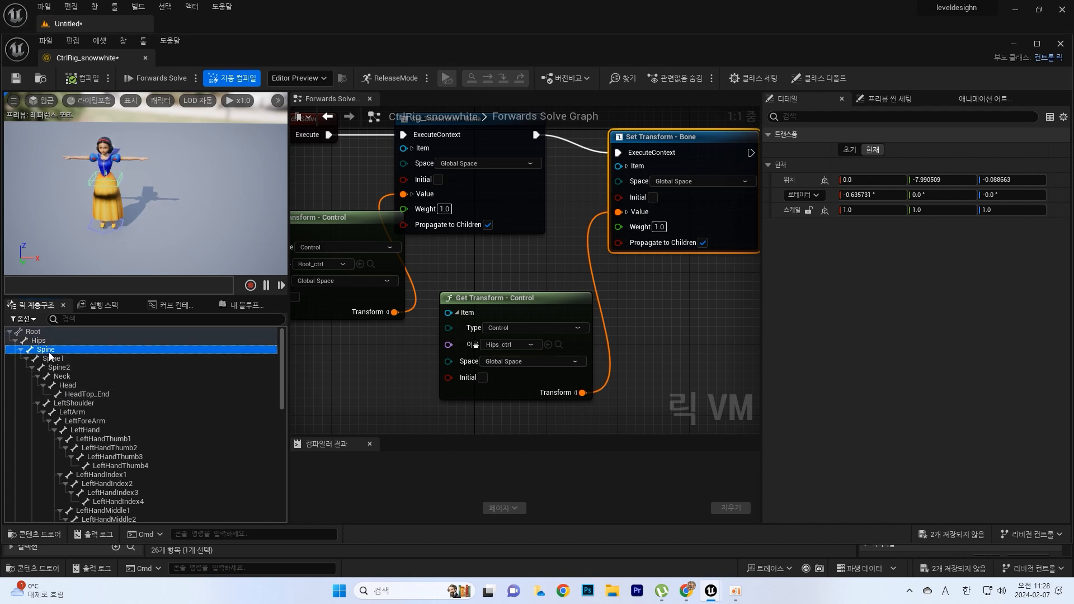
pyautogui.click(52, 359)
pyautogui.click(59, 368)
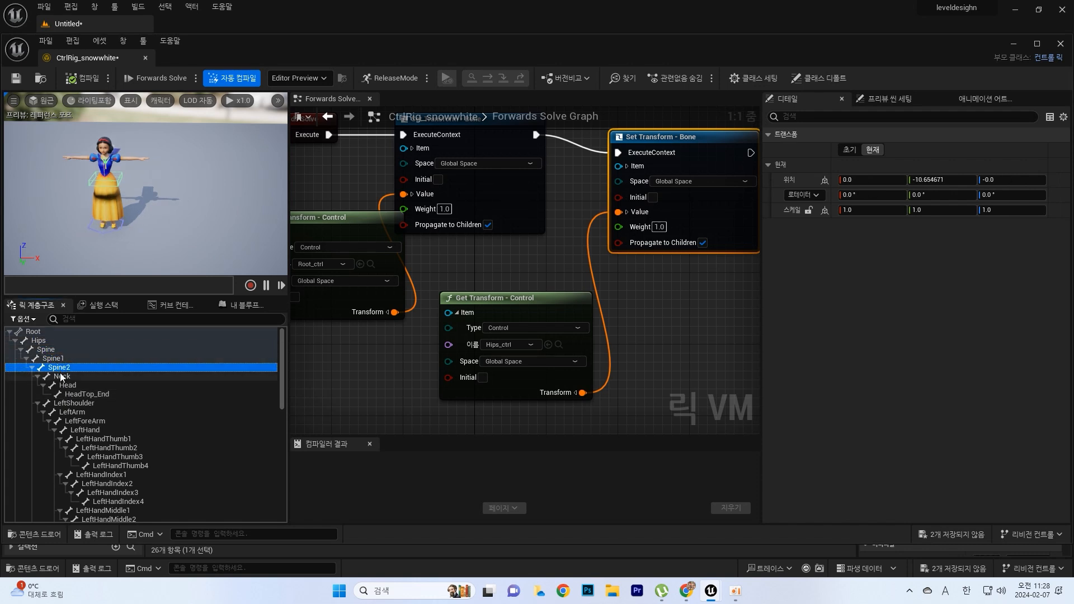
pyautogui.click(62, 376)
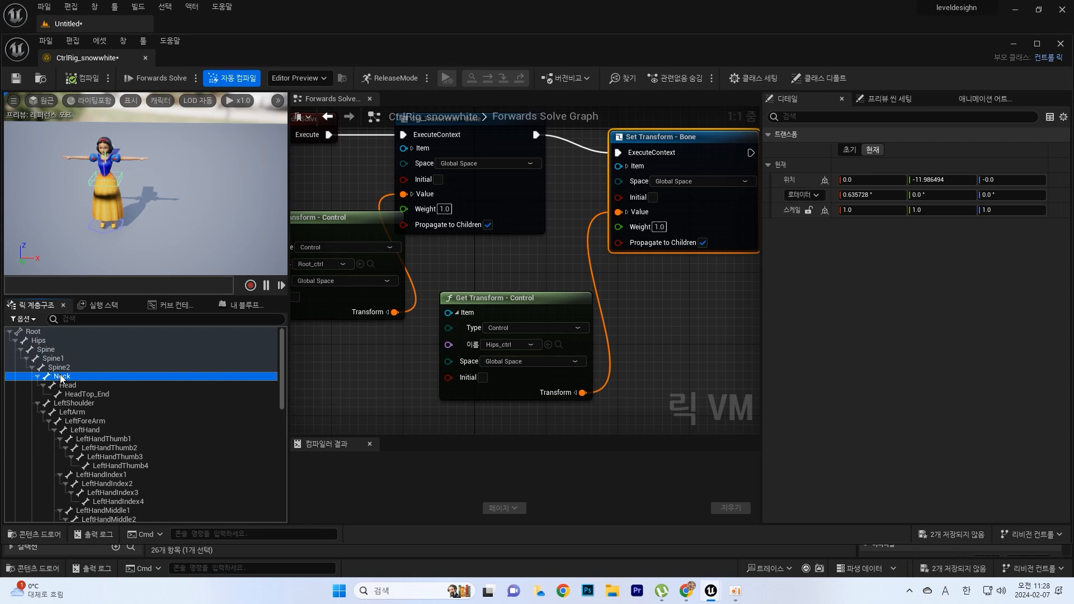
pyautogui.click(50, 351)
pyautogui.click(54, 360)
pyautogui.click(58, 370)
pyautogui.click(61, 376)
pyautogui.click(43, 350)
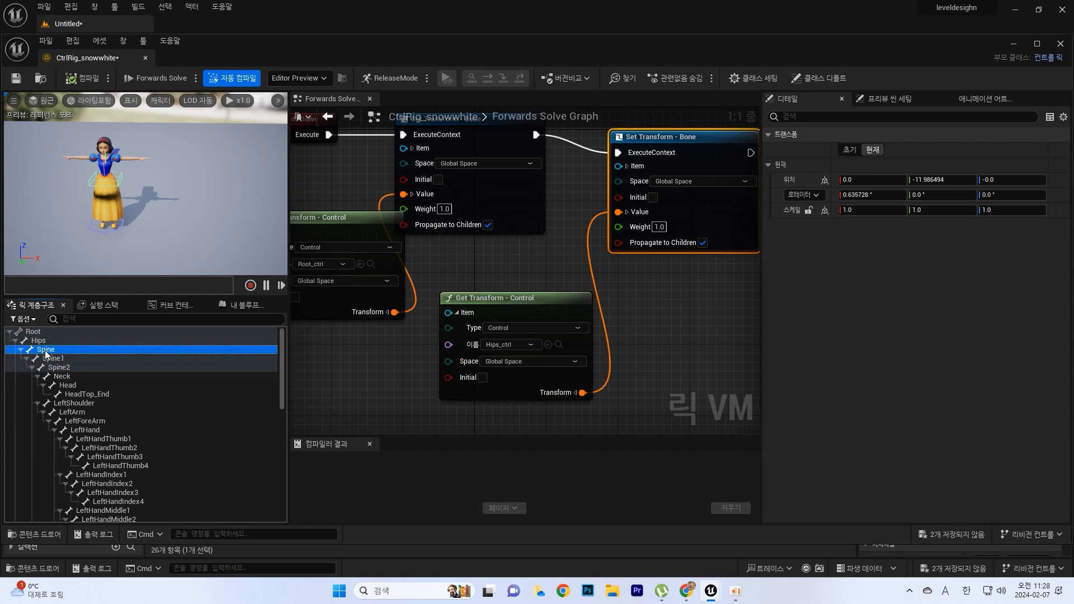
# Add an FKChain node to the right of the Hips bone's Set Transform node, leaving space between them.
pyautogui.click(663, 310)
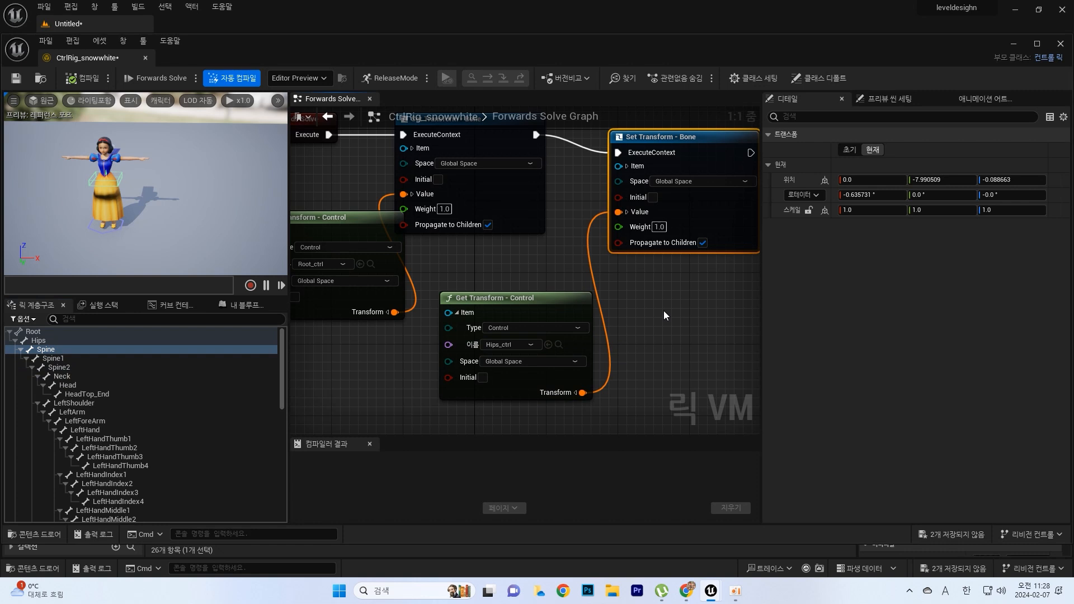
pyautogui.moveTo(664, 310); pyautogui.dragTo(299, 343, button='right')
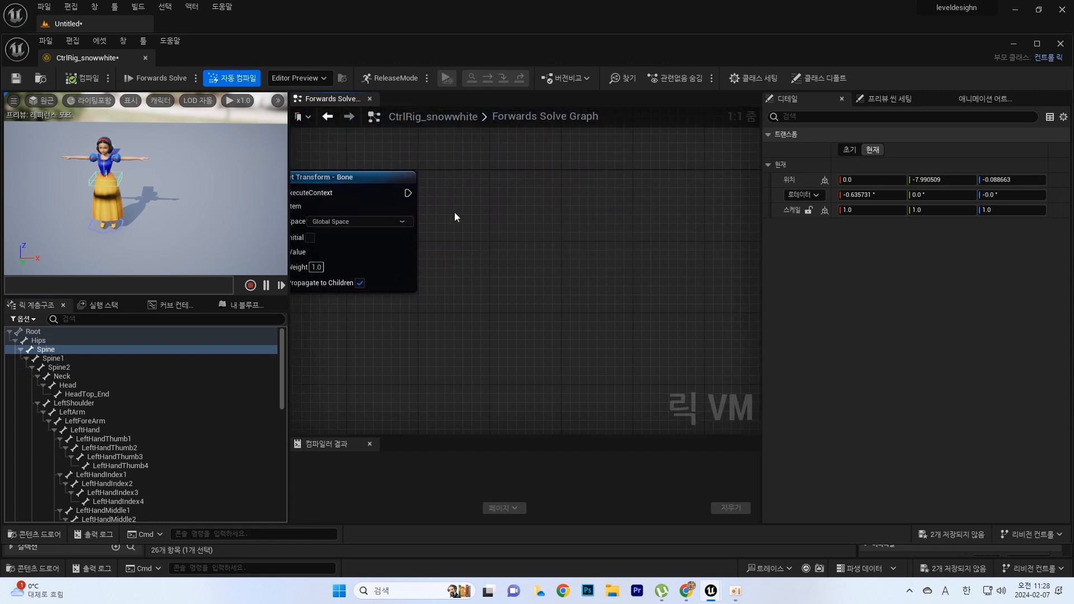
pyautogui.rightClick(524, 226)
pyautogui.write('fk')
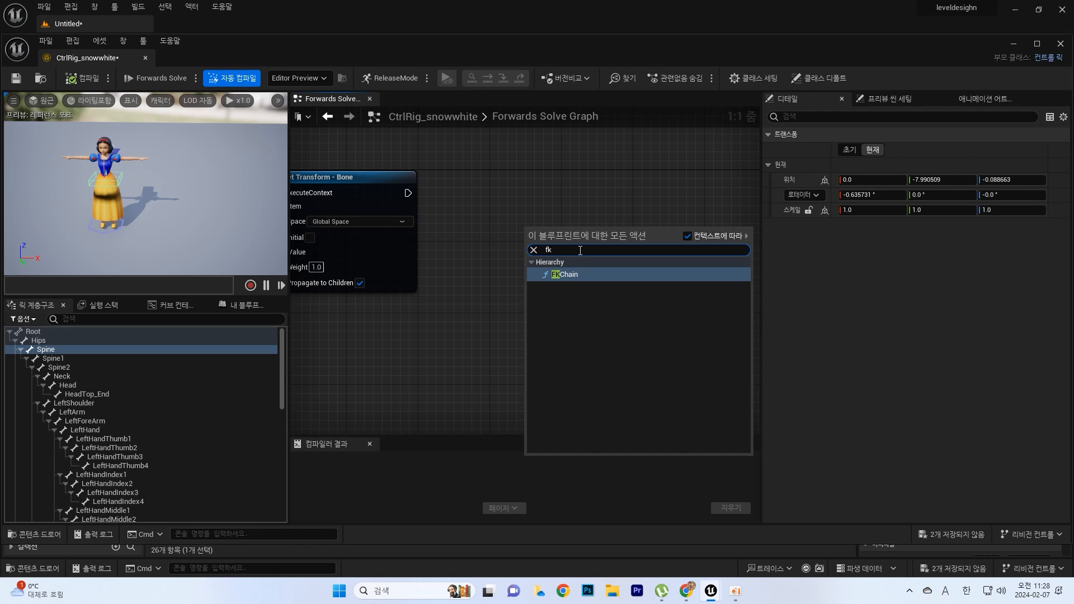
pyautogui.click(618, 274)
pyautogui.moveTo(539, 229); pyautogui.dragTo(602, 177)
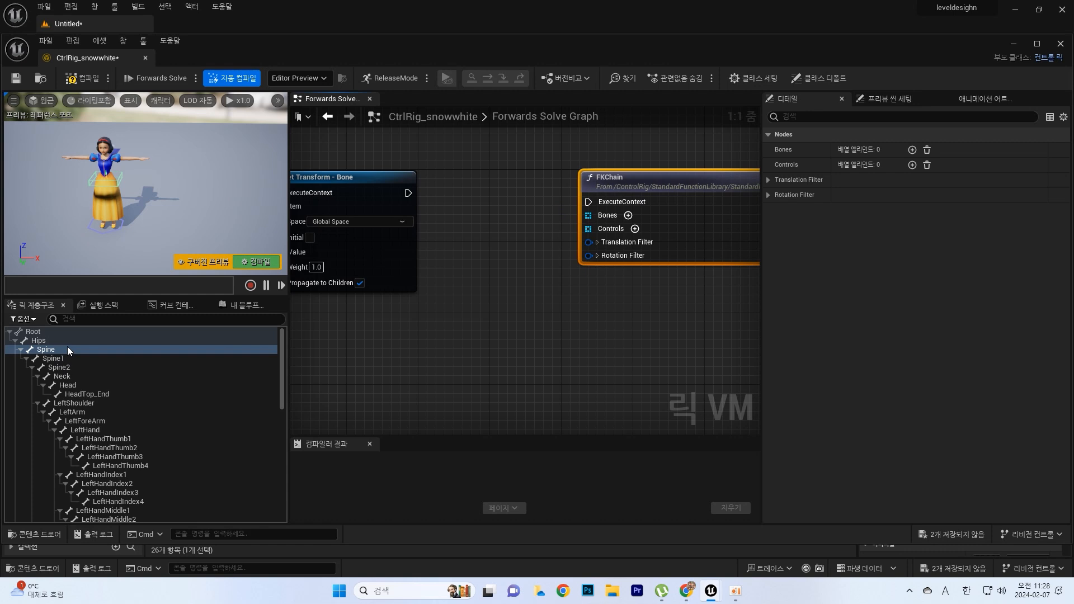
# Create an item array of the Spine, Spine1, Spine2 and Neck bones and connect it to the FKChain node's Bones input.
pyautogui.keyDown('shift'); pyautogui.click(67, 377); pyautogui.keyUp('shift')
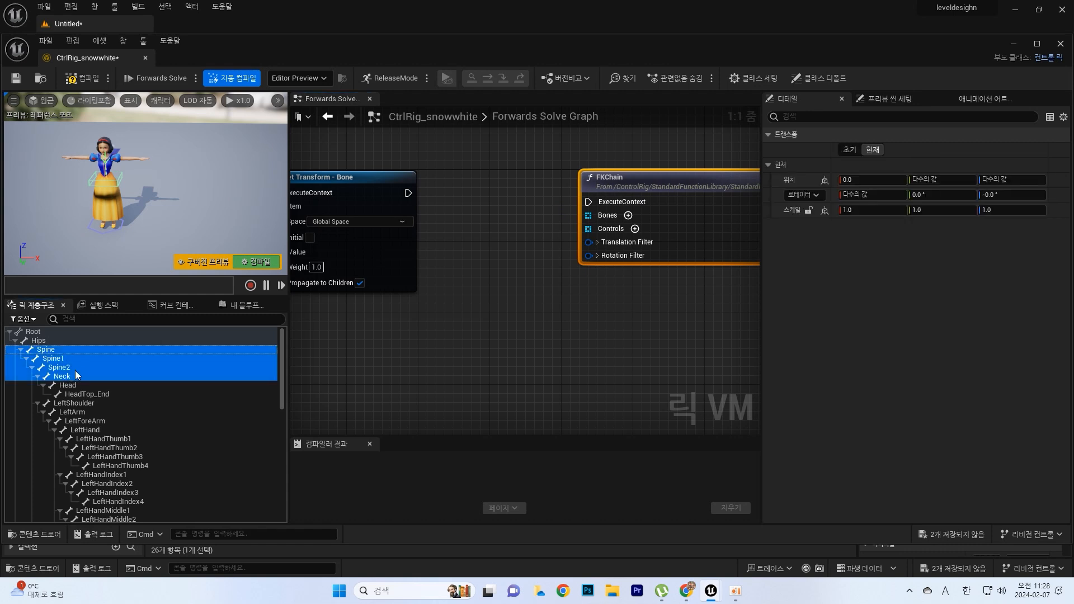
pyautogui.moveTo(302, 303); pyautogui.dragTo(454, 232)
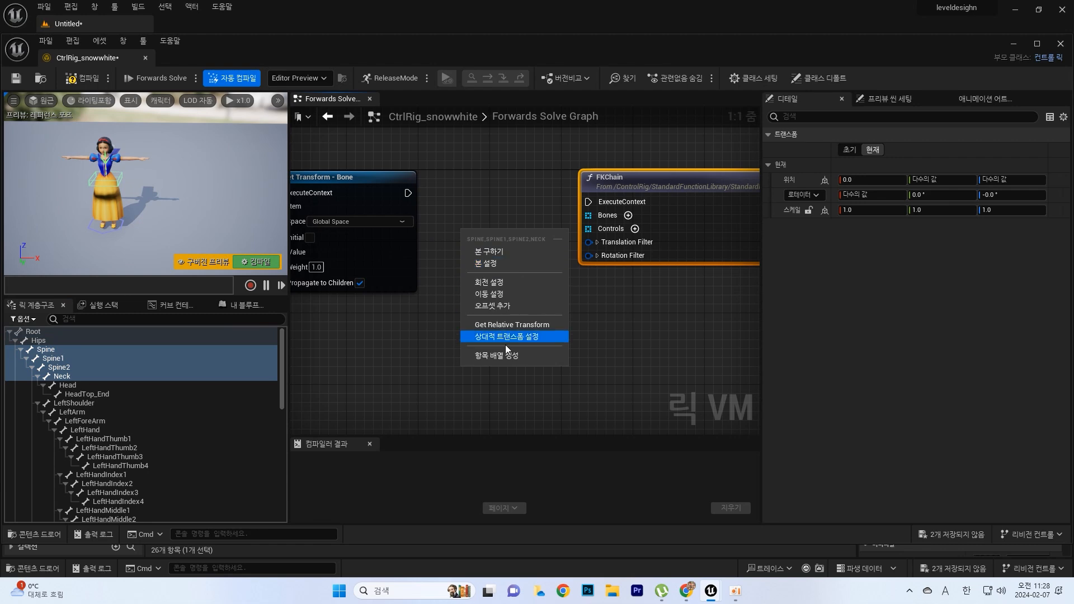
pyautogui.click(537, 356)
pyautogui.moveTo(519, 234); pyautogui.dragTo(463, 195)
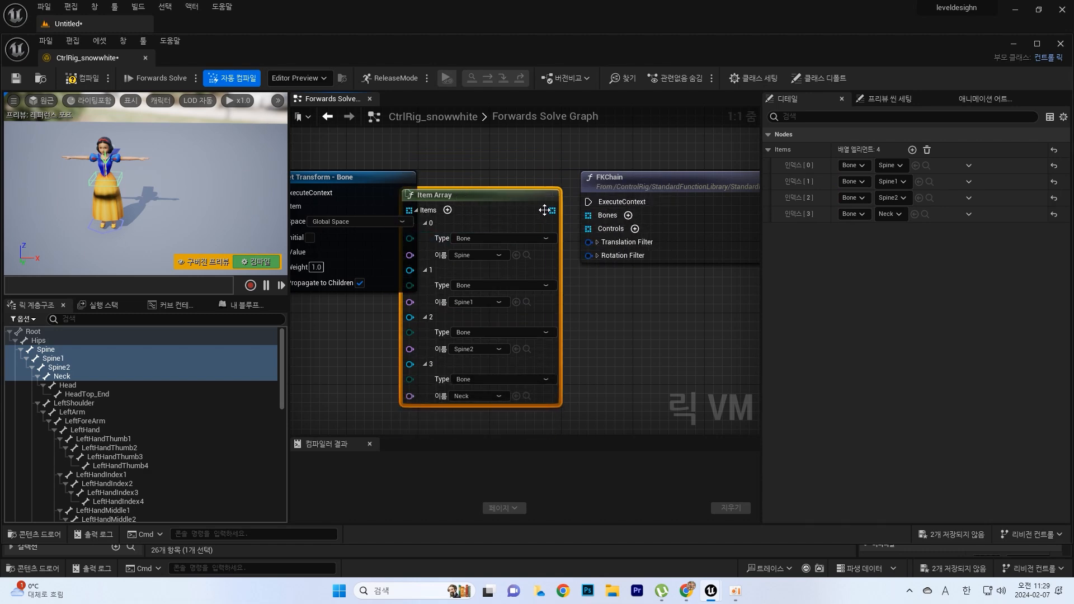
pyautogui.moveTo(550, 210); pyautogui.dragTo(588, 216)
pyautogui.moveTo(615, 177); pyautogui.dragTo(640, 158)
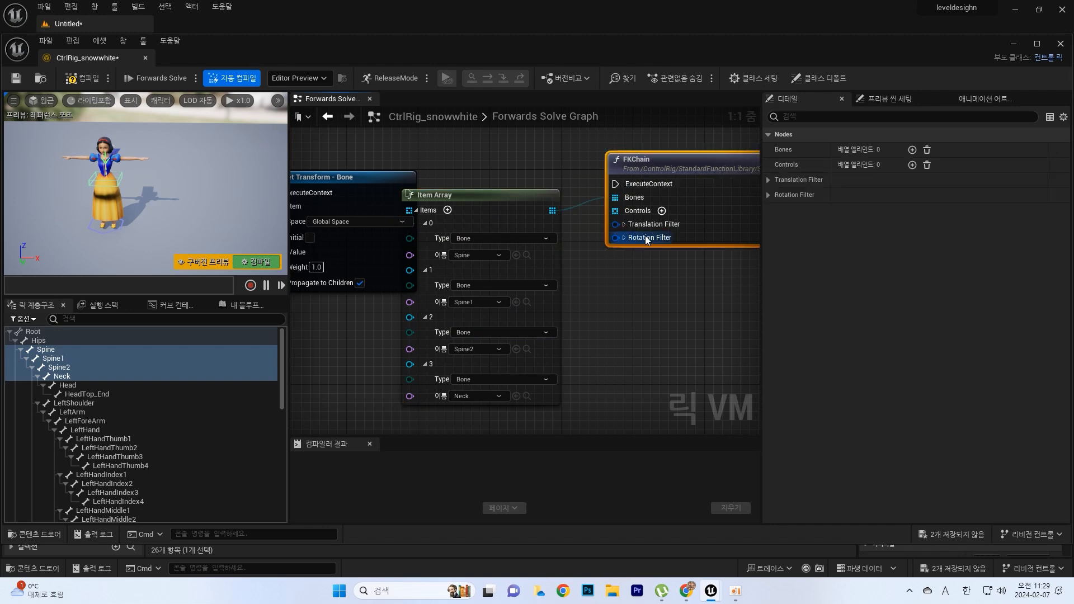
# Add controls for the selected Spine, Spine1, Spine2 and Neck bones and expand the new control chain in the hierarchy.
pyautogui.rightClick(66, 347)
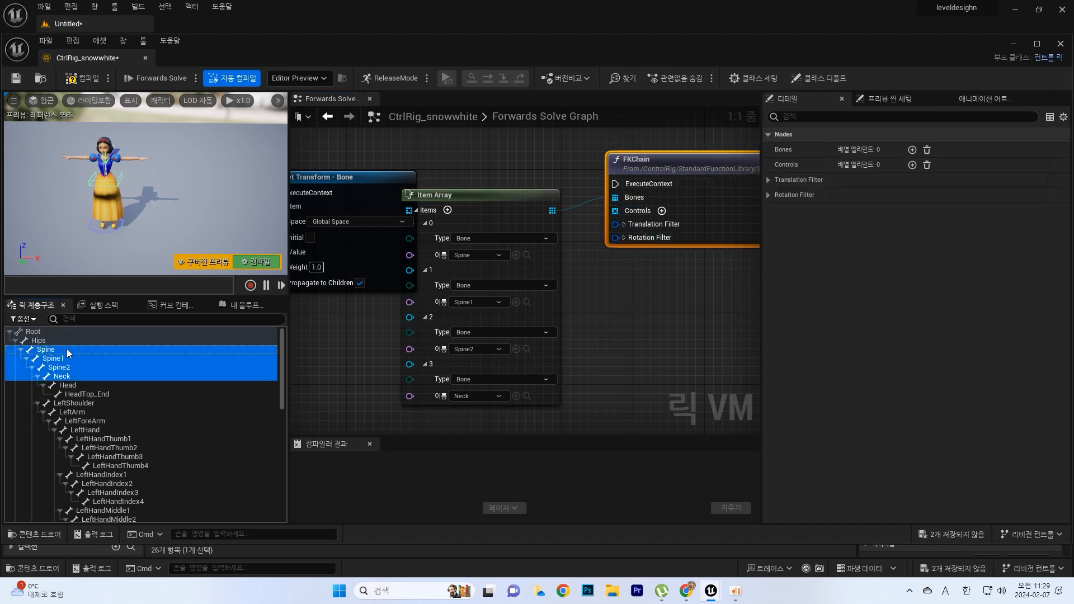
pyautogui.moveTo(117, 72)
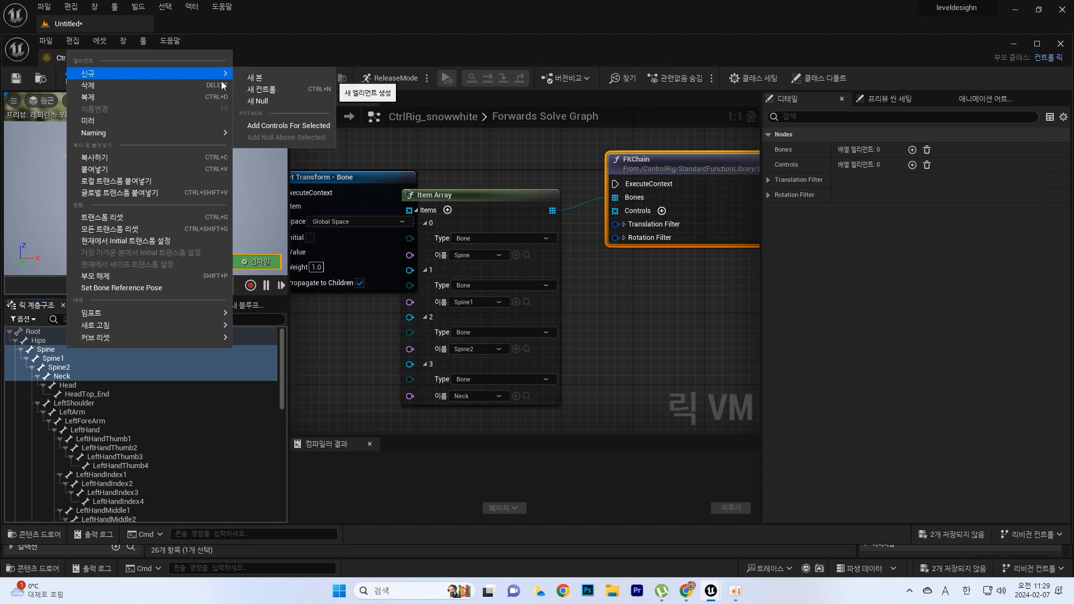
pyautogui.click(283, 125)
pyautogui.scroll(-3, 162, 436)
pyautogui.scroll(-10, 166, 449)
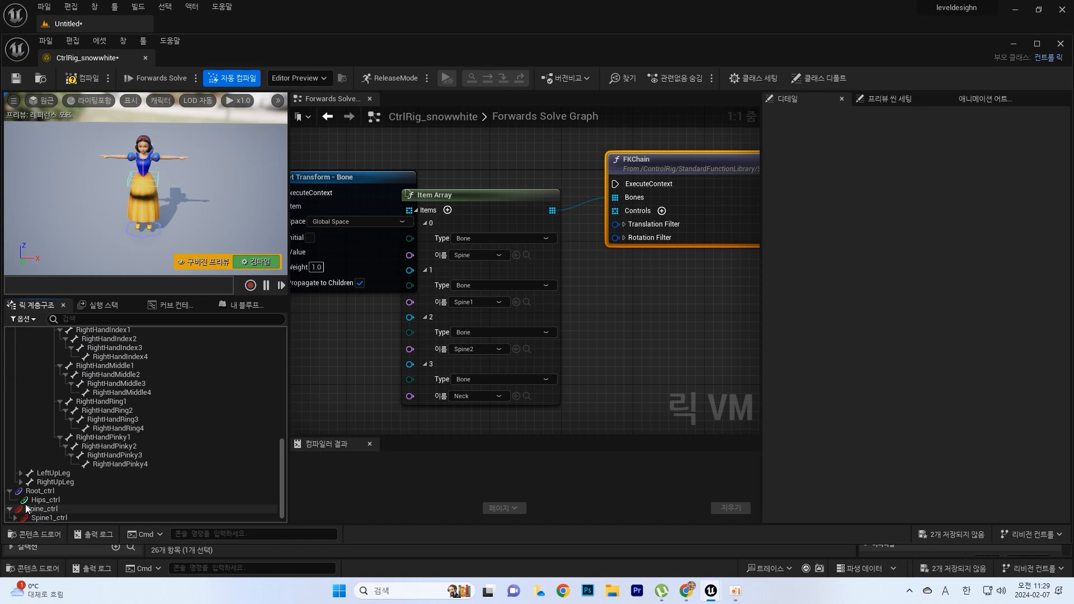
pyautogui.click(16, 508)
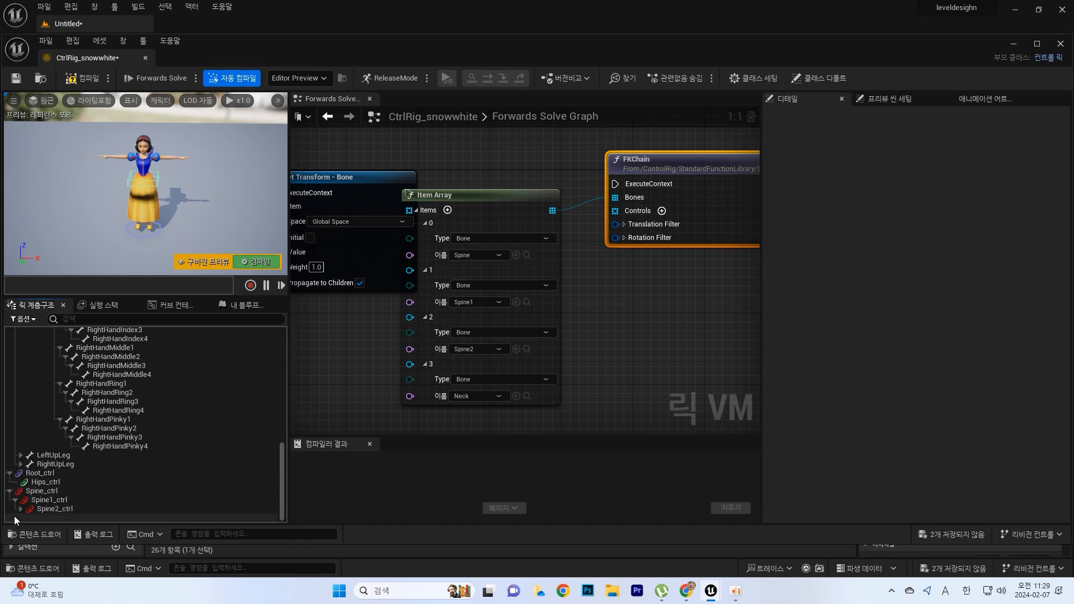
pyautogui.click(21, 510)
# Set the shape of Spine_ctrl, Spine1_ctrl, Spine2_ctrl and Neck_ctrl to Circle_Thick.
pyautogui.click(31, 484)
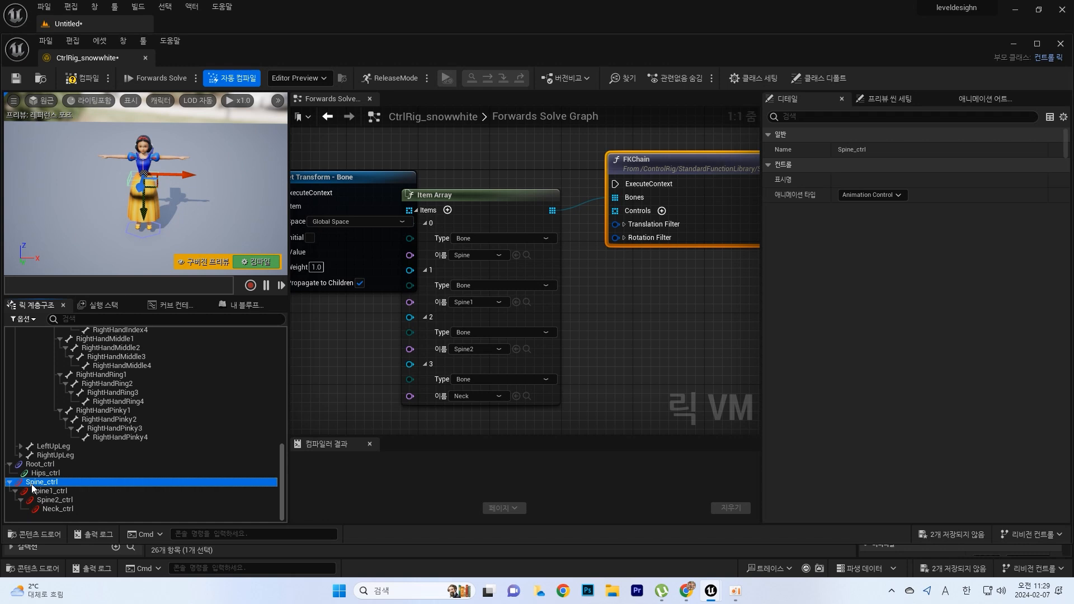
pyautogui.keyDown('shift'); pyautogui.click(54, 508); pyautogui.keyUp('shift')
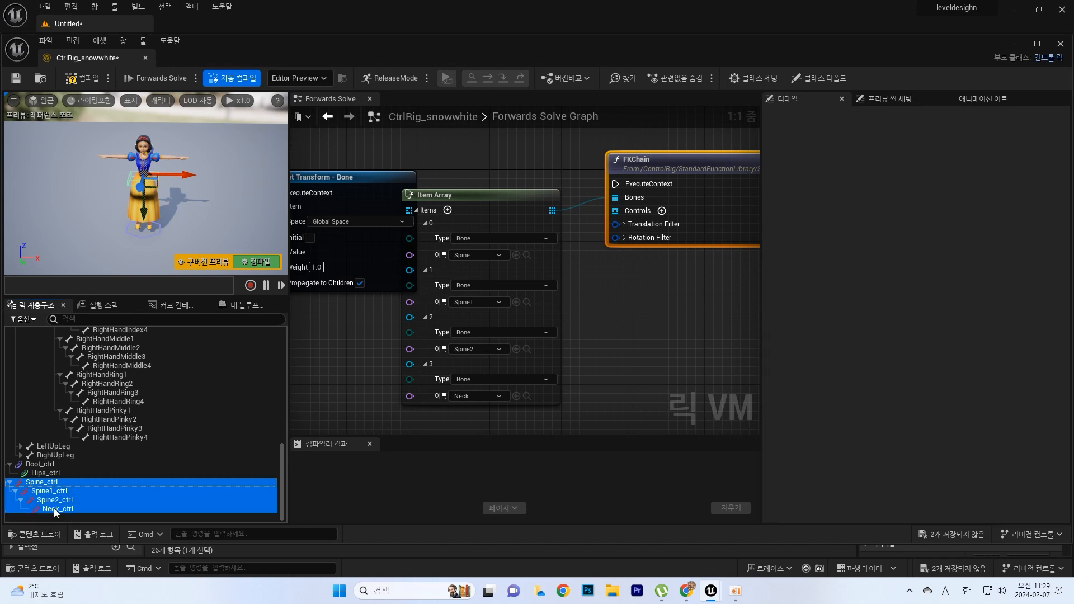
pyautogui.click(882, 437)
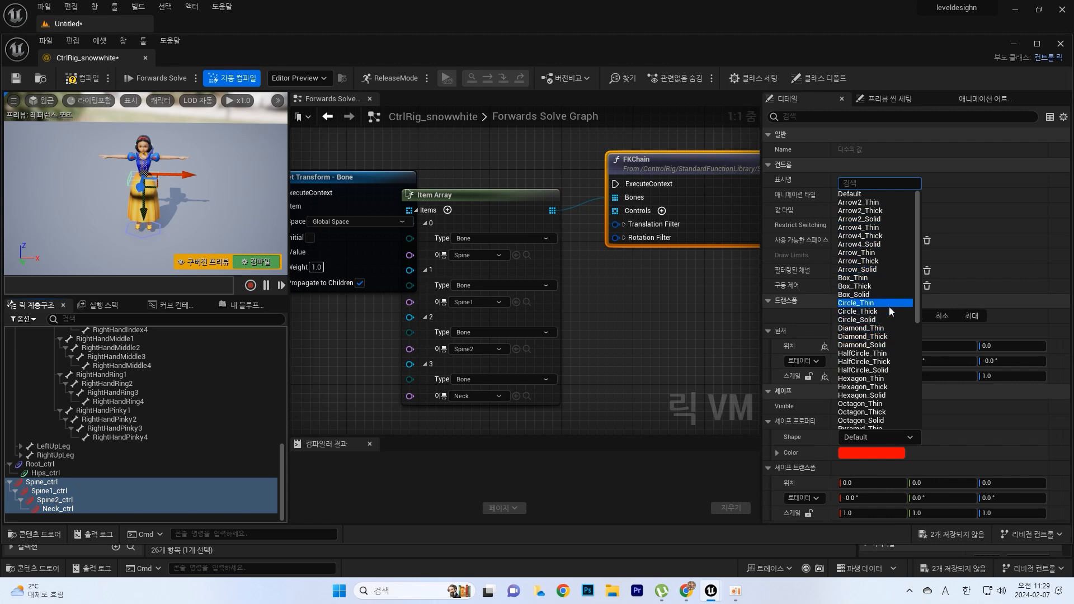
pyautogui.click(887, 311)
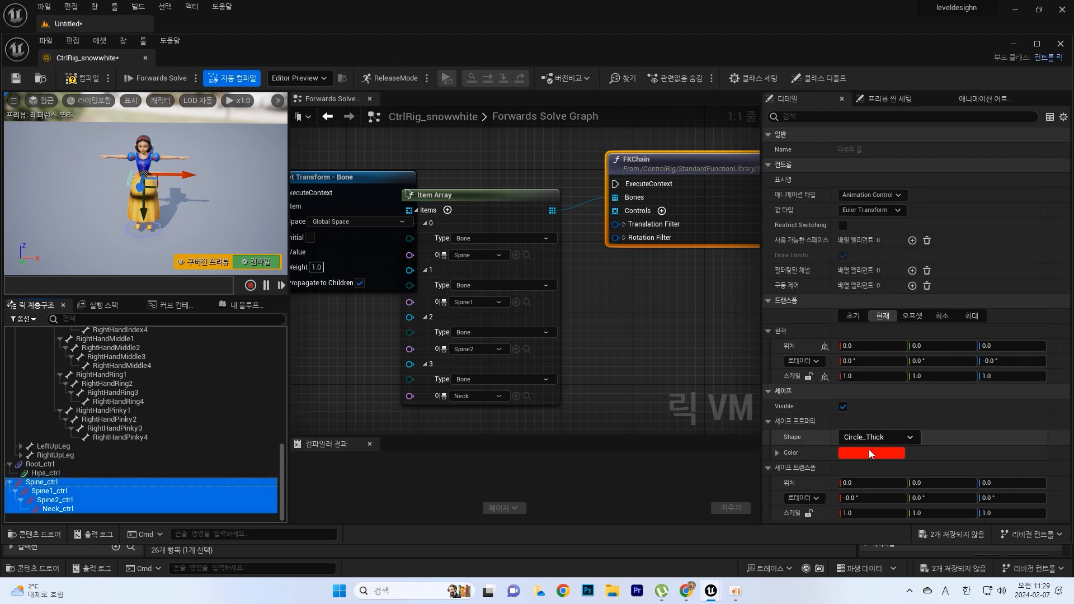
# Set the shape scale of the four selected spine and neck controls to 3.0 on all axes.
pyautogui.click(888, 513)
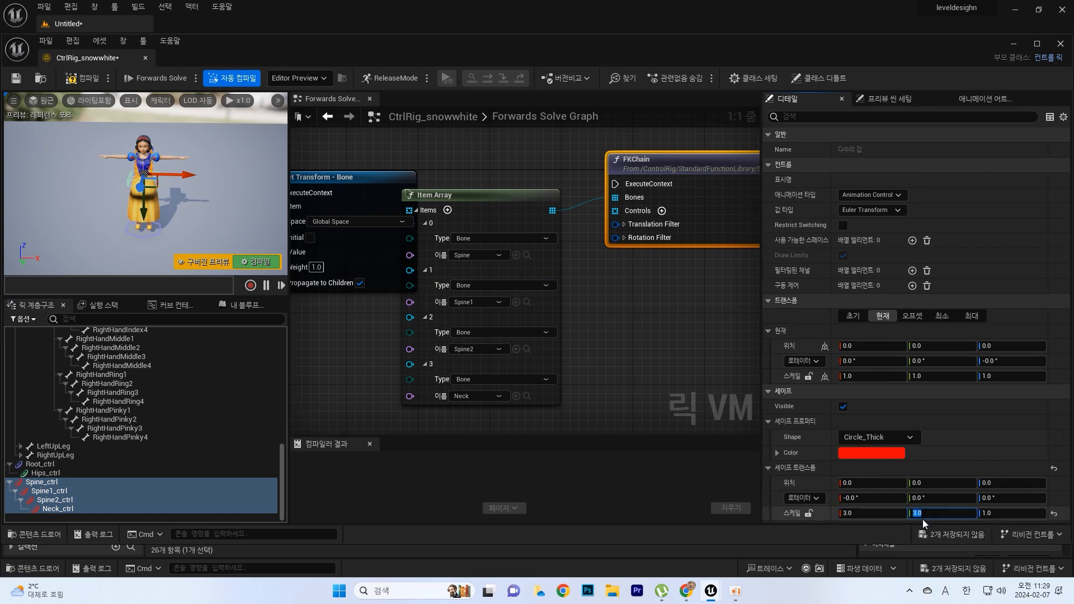
pyautogui.click(991, 514)
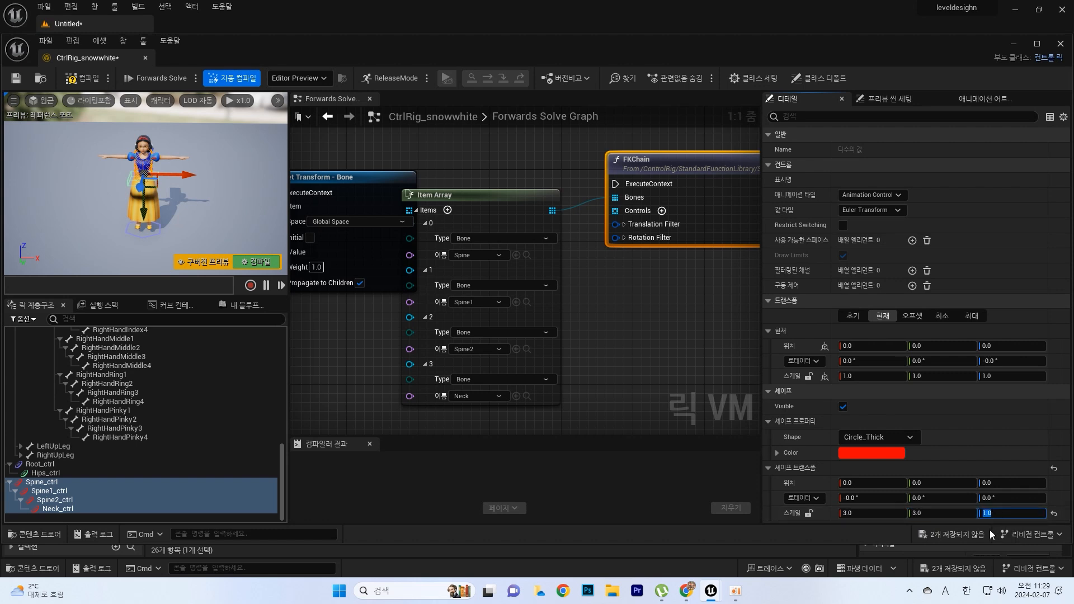
pyautogui.keyDown('alt'); pyautogui.moveTo(148, 243); pyautogui.dragTo(223, 243, button='right'); pyautogui.keyUp('alt')
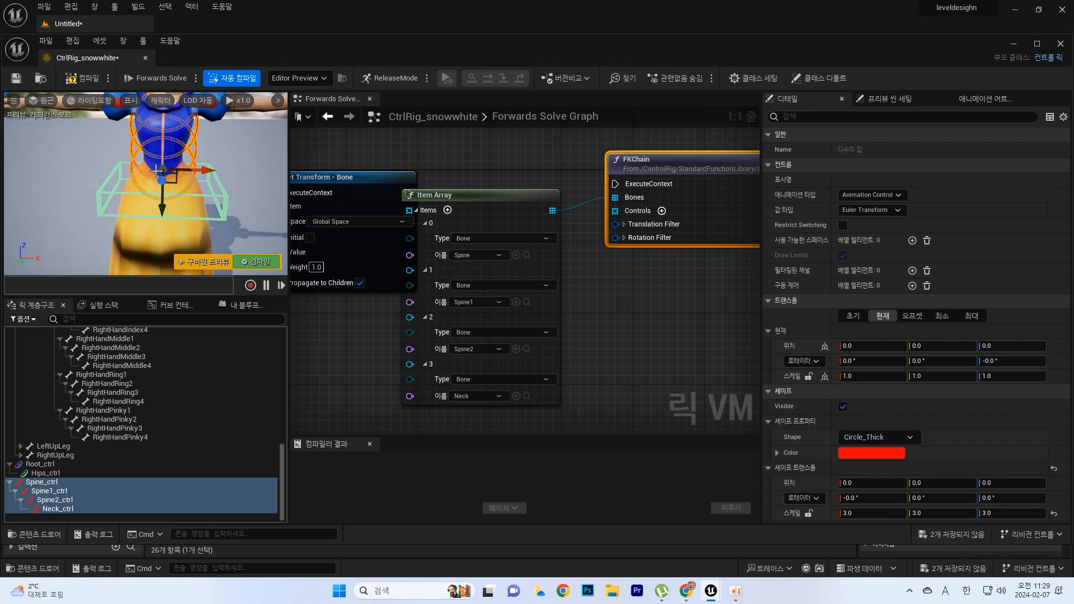
# Set the selected controls' shape rotation to 90° in the first rotator value and their shape scale to 5.0 on all axes.
pyautogui.press('e')
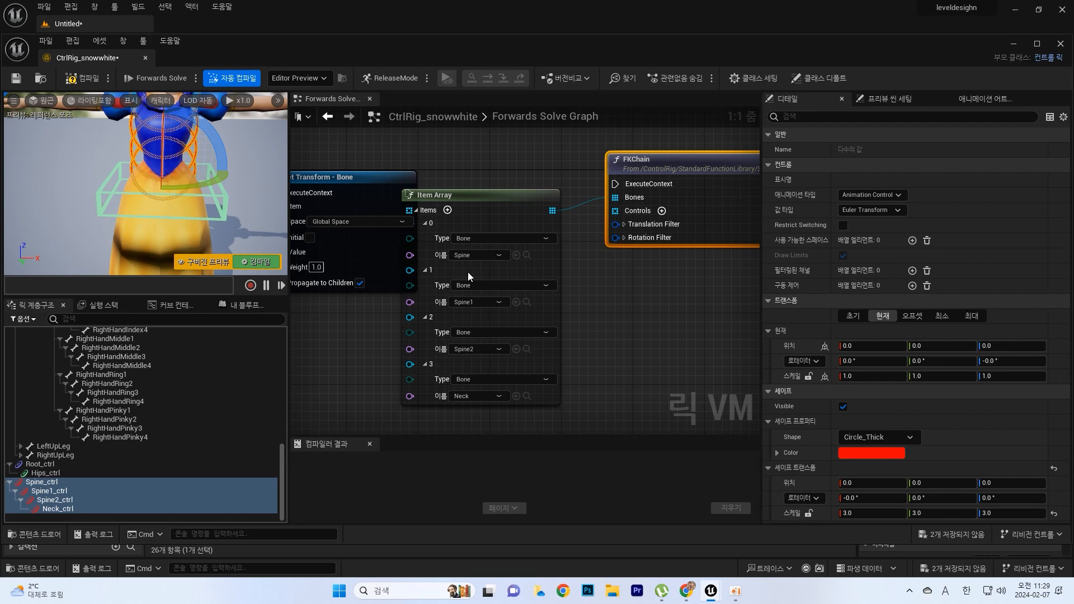
pyautogui.click(855, 496)
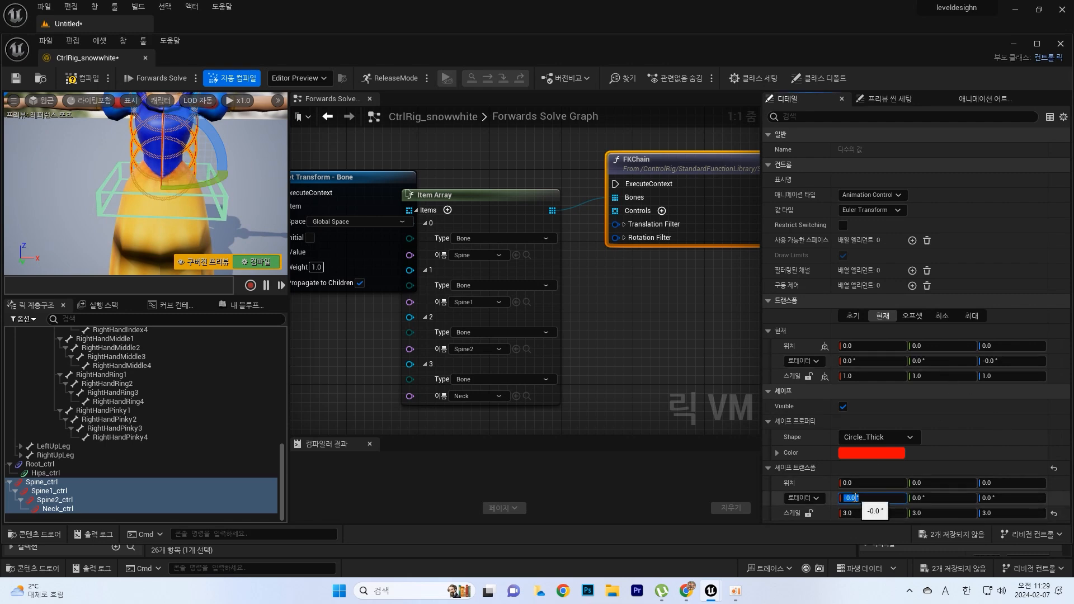
pyautogui.press('Return')
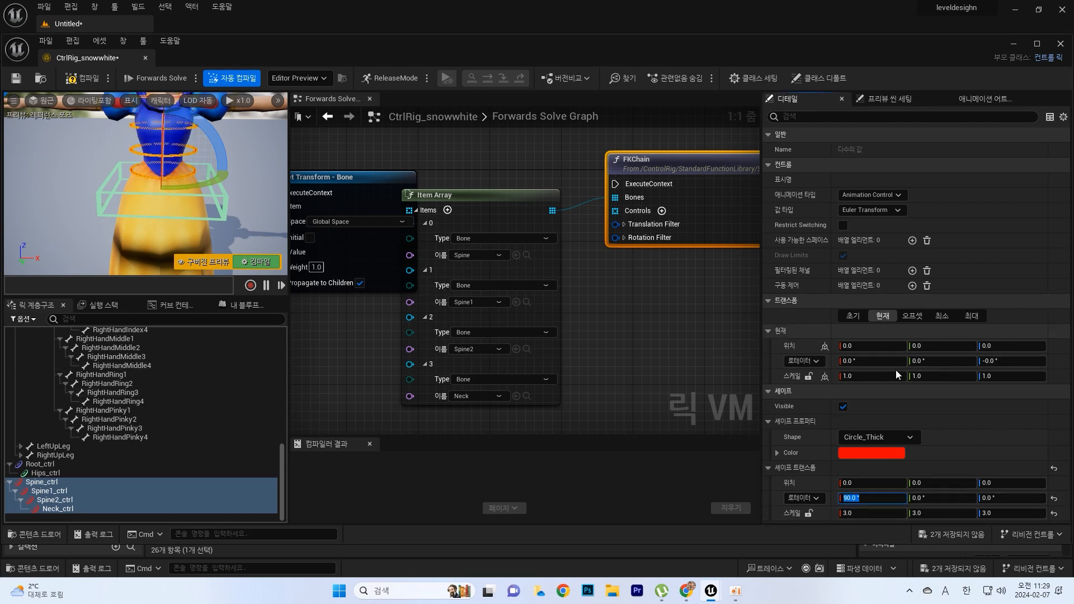
pyautogui.click(871, 513)
pyautogui.write('5')
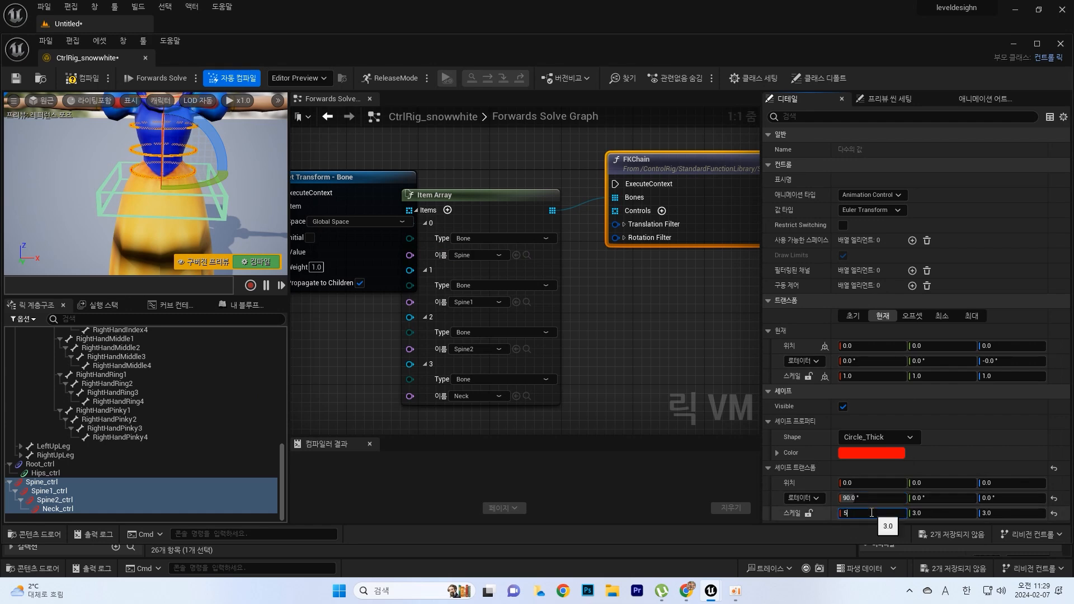
pyautogui.click(937, 513)
pyautogui.write('5')
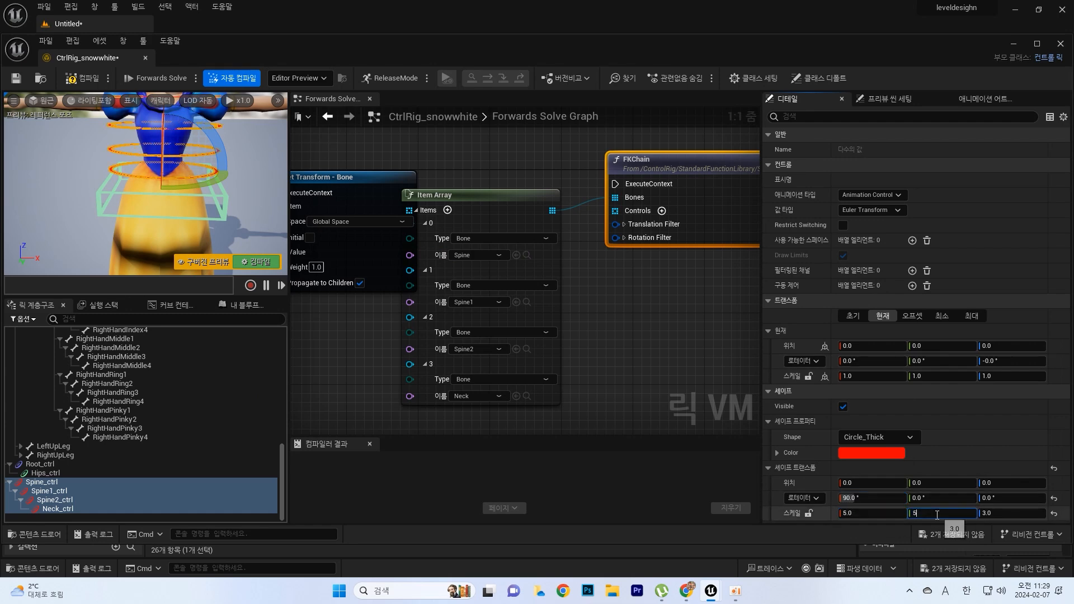
pyautogui.press('Return')
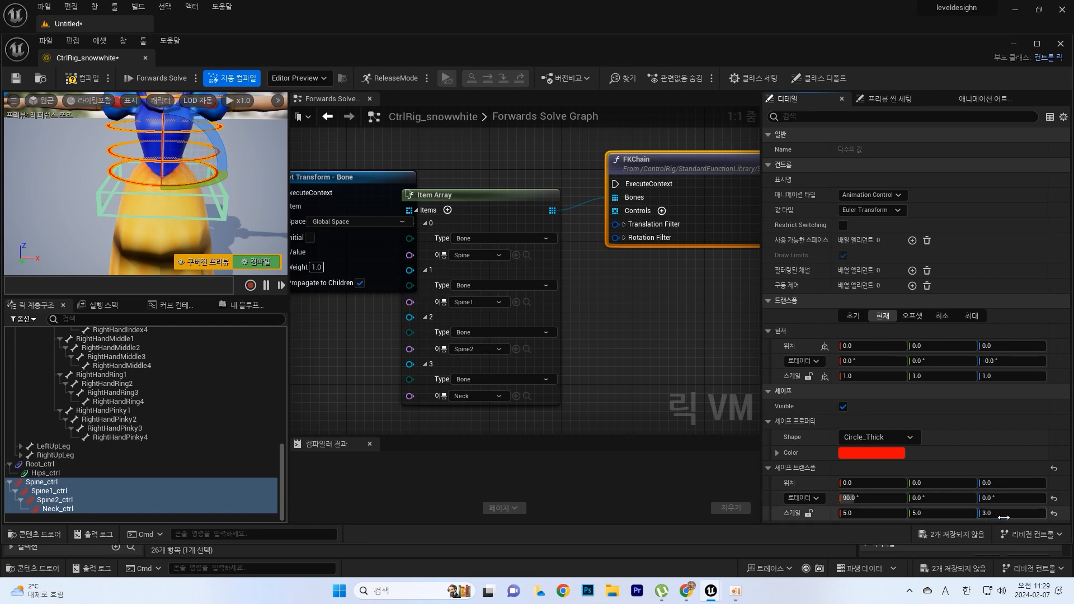
pyautogui.scroll(-5, 147, 157)
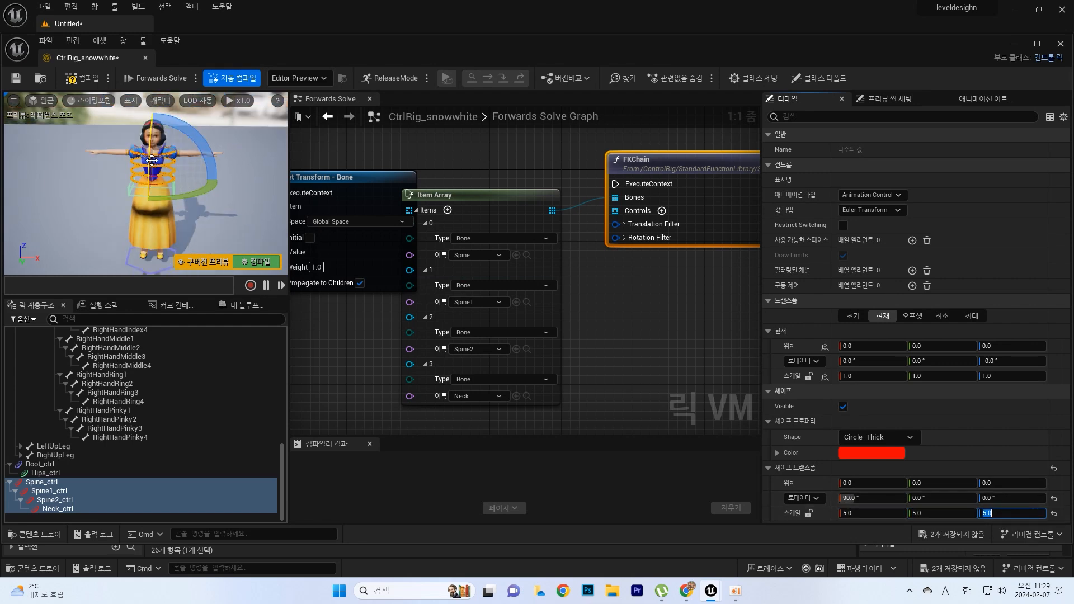
# Set the shape scale of Neck_ctrl alone to 3.0 on all axes.
pyautogui.scroll(2, 147, 156)
pyautogui.click(63, 509)
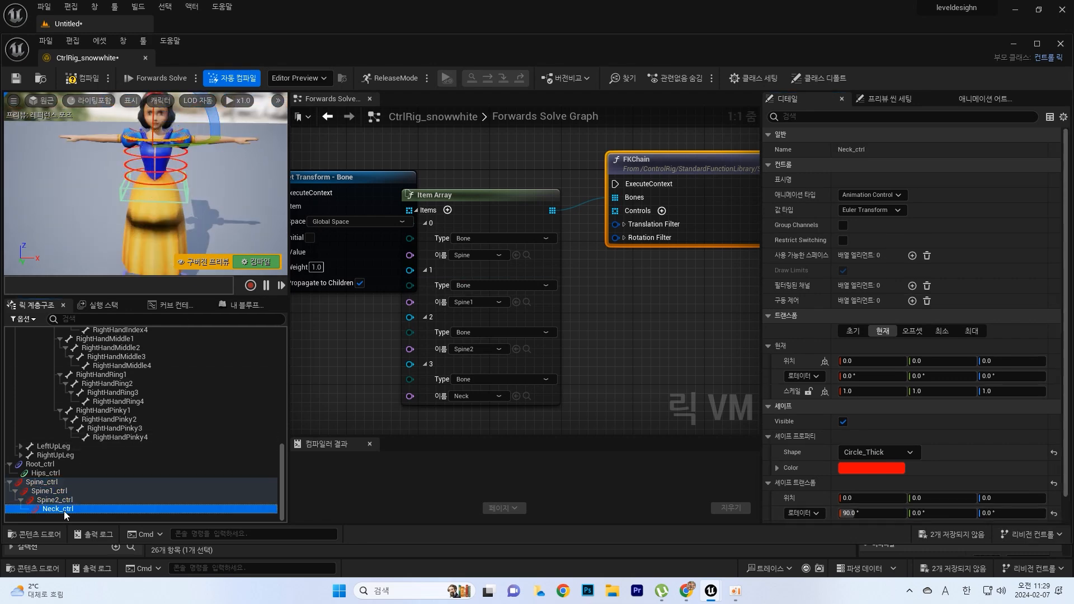
pyautogui.scroll(-1, 871, 509)
pyautogui.click(860, 502)
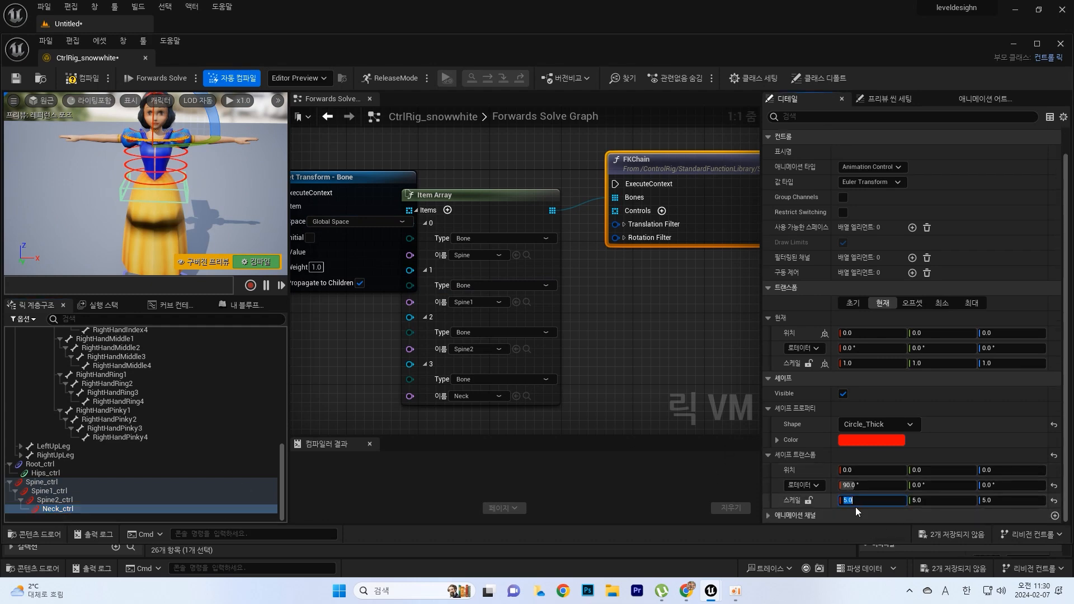
pyautogui.click(931, 502)
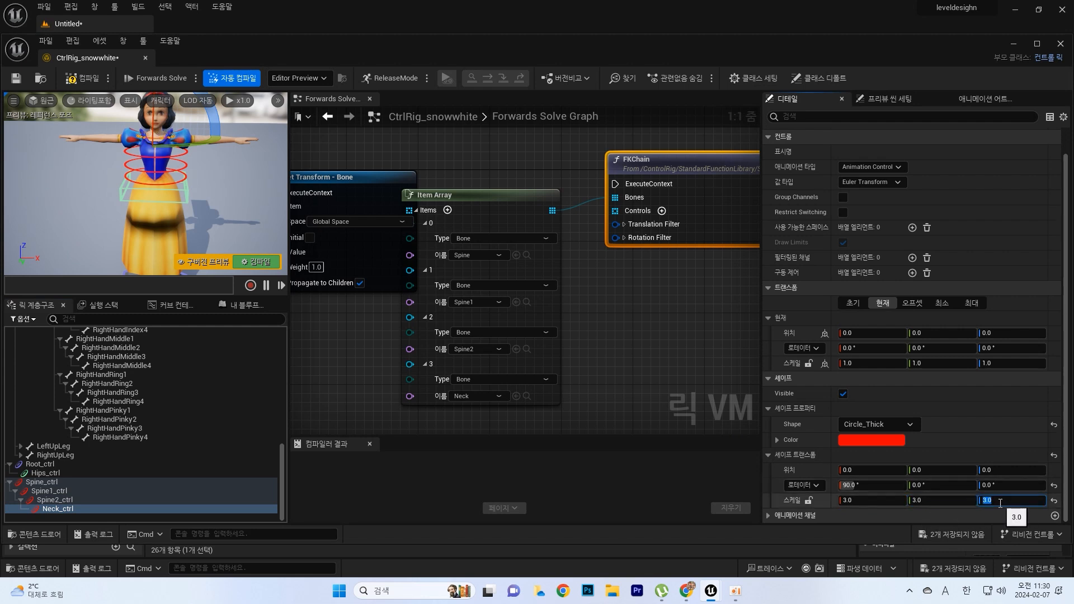
# Unparent Spine_ctrl, collapse its chain and make it a child of Hips_ctrl in the rig hierarchy.
pyautogui.click(46, 481)
pyautogui.rightClick(46, 481)
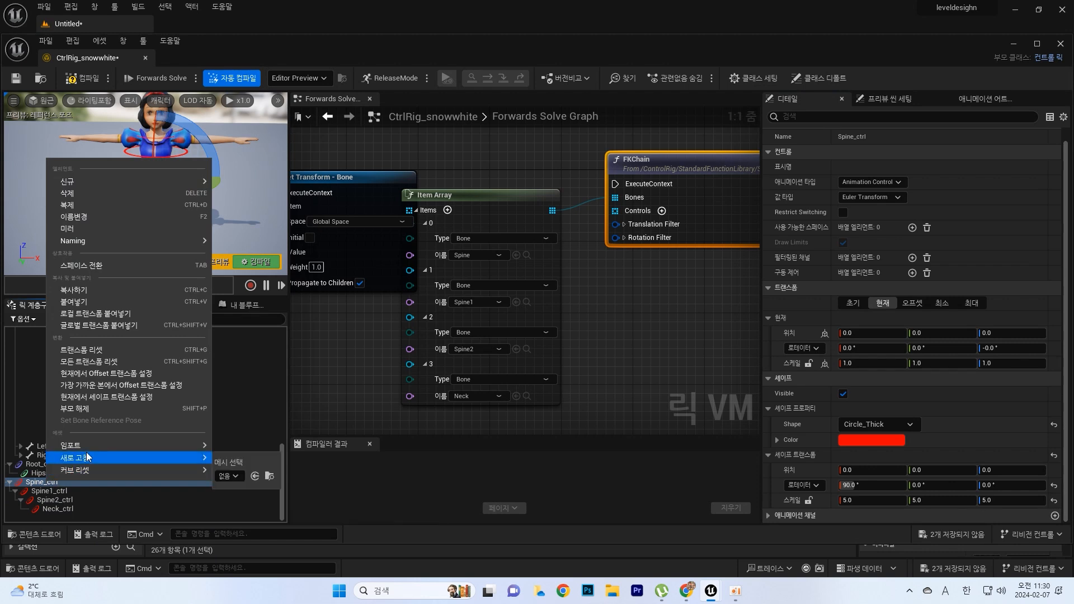
pyautogui.click(74, 408)
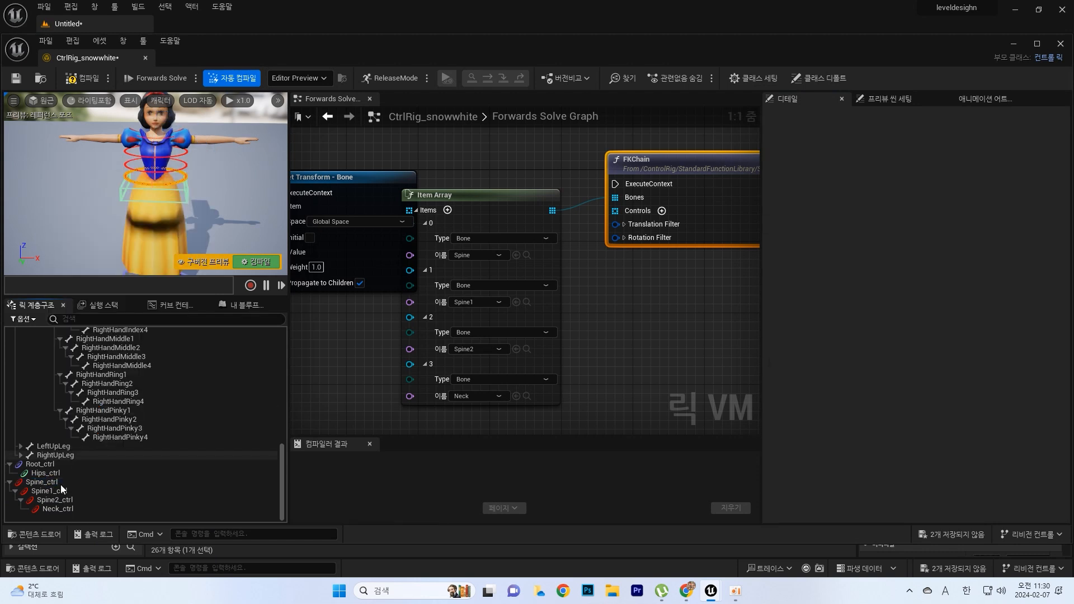
pyautogui.click(10, 482)
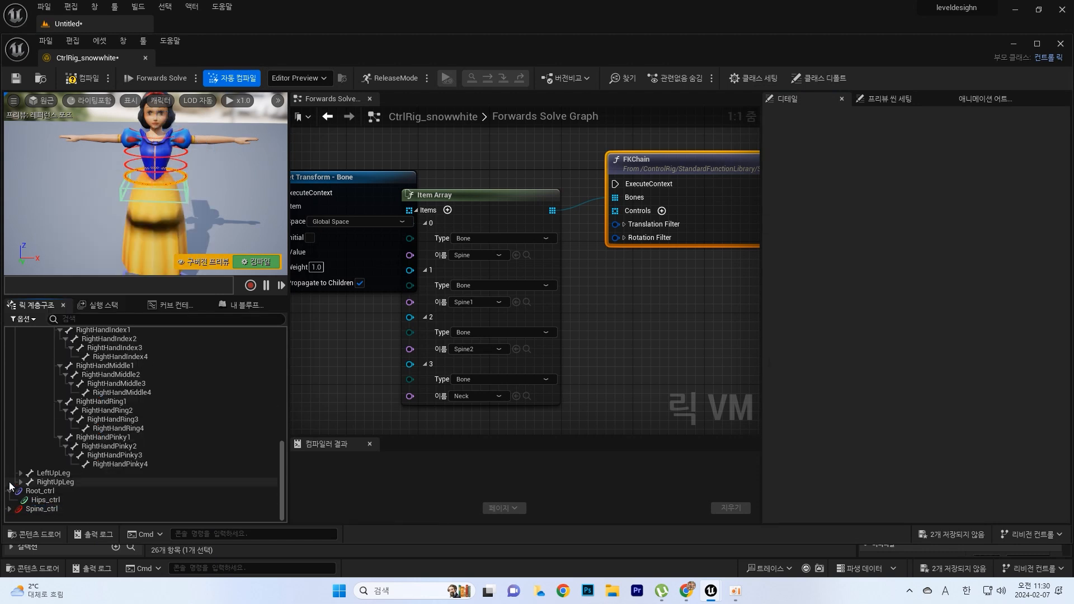
pyautogui.click(56, 508)
pyautogui.moveTo(60, 508); pyautogui.dragTo(56, 501)
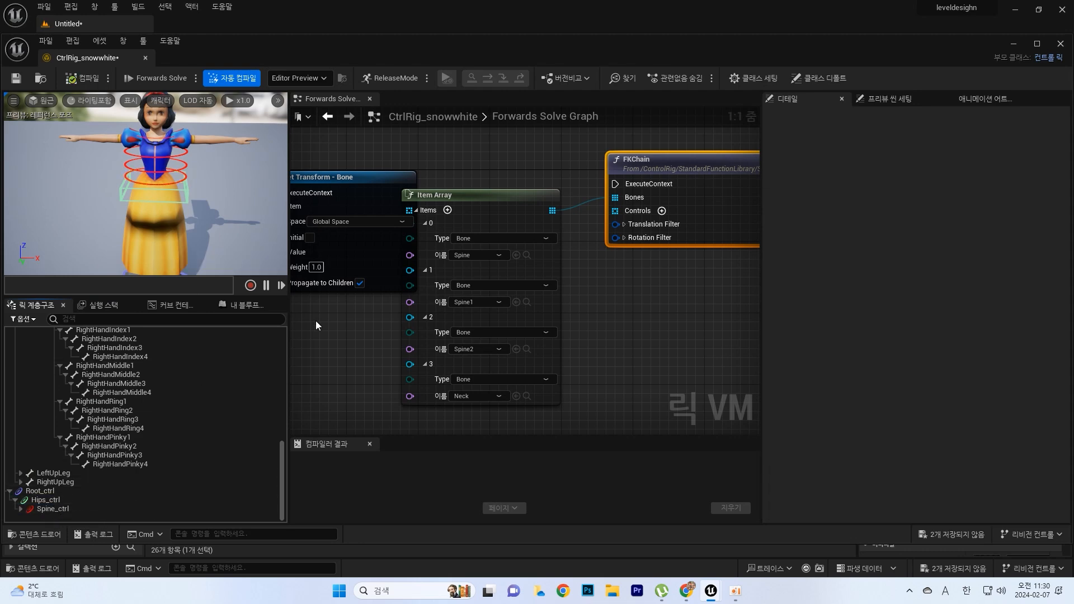
# Create an item array of Spine_ctrl, Spine1_ctrl, Spine2_ctrl and Neck_ctrl in the graph below the FKChain node.
pyautogui.moveTo(673, 317); pyautogui.dragTo(645, 293, button='right')
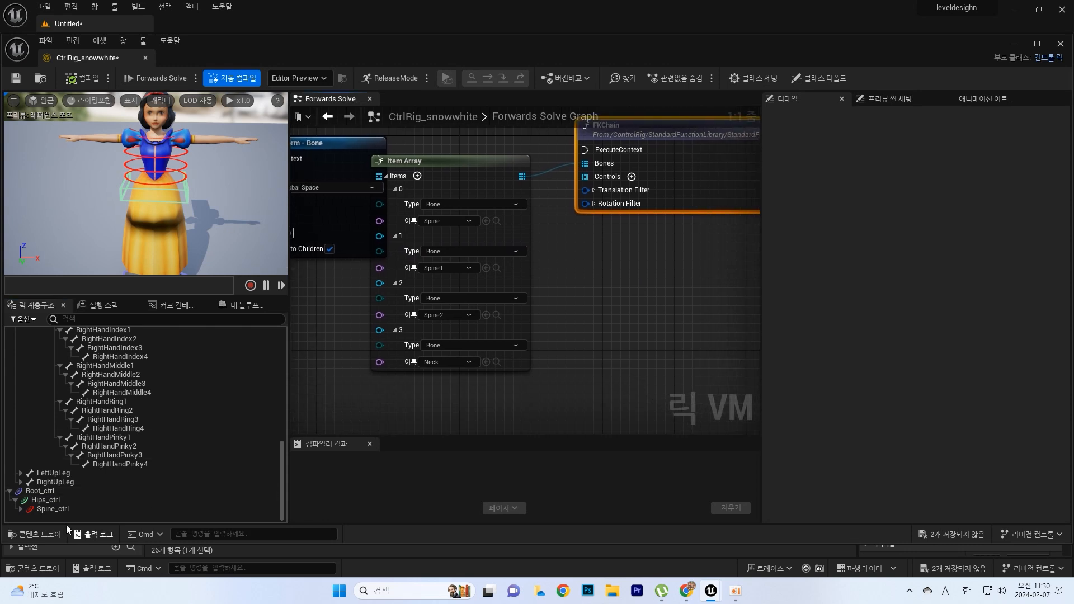
pyautogui.click(20, 509)
pyautogui.scroll(-1, 93, 475)
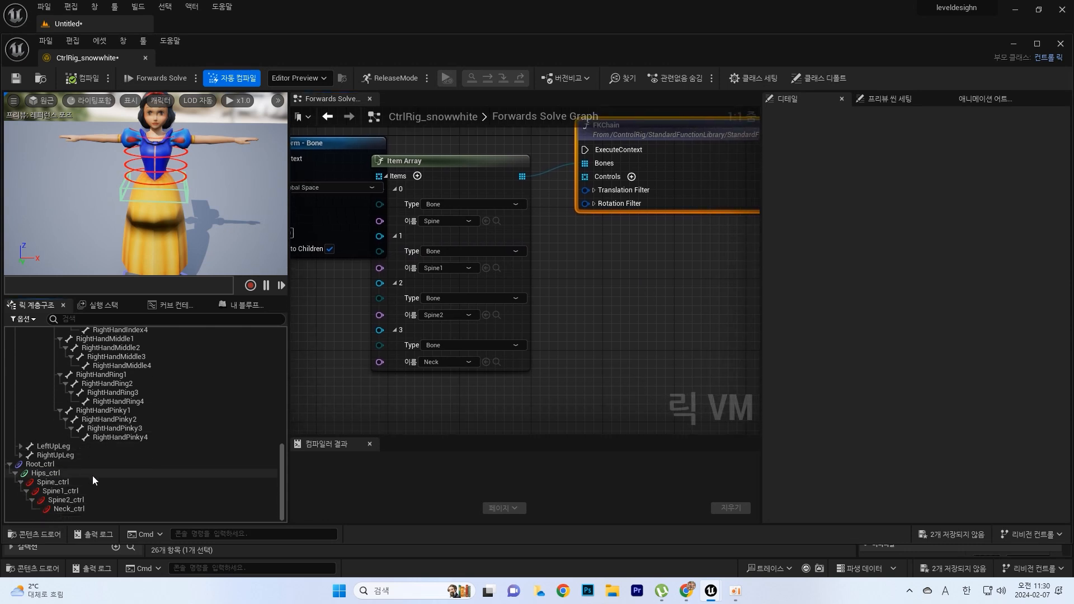
pyautogui.click(48, 483)
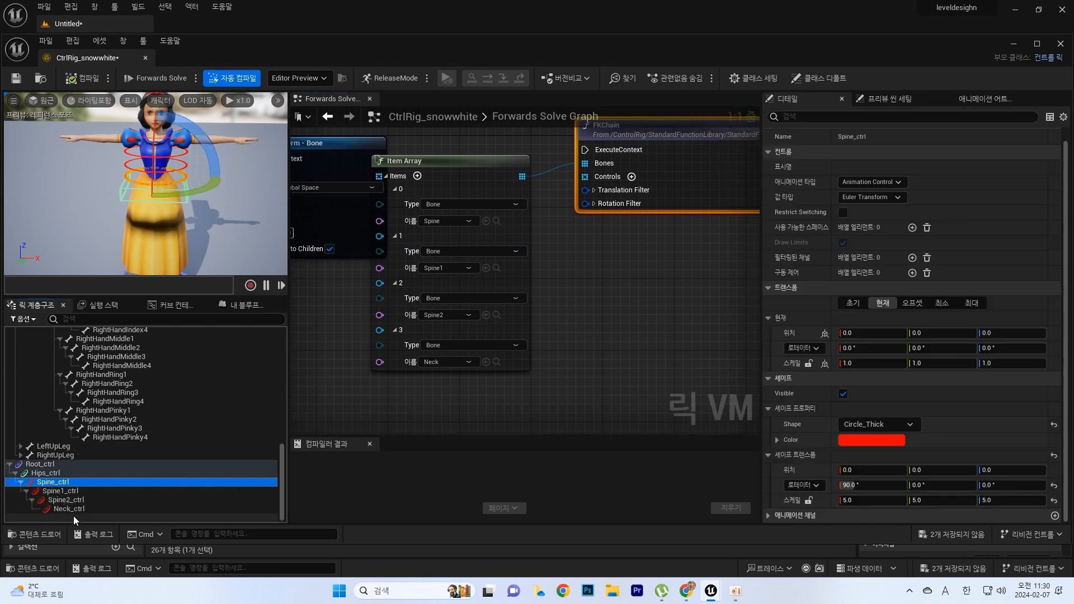
pyautogui.keyDown('shift'); pyautogui.click(69, 508); pyautogui.keyUp('shift')
pyautogui.moveTo(78, 482); pyautogui.dragTo(565, 281)
pyautogui.click(597, 410)
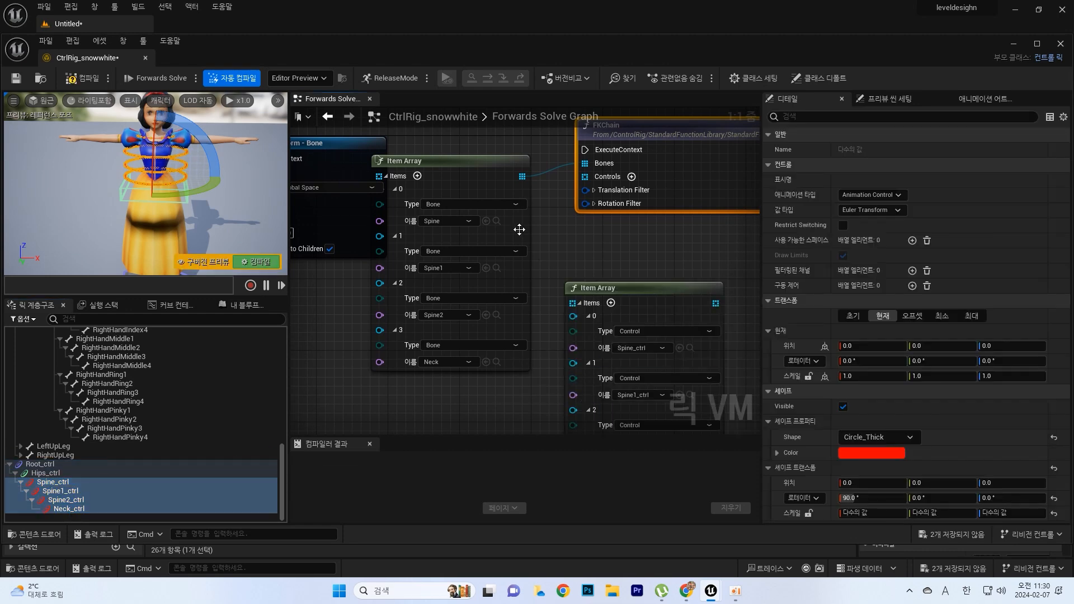
# Connect the control item array to the FKChain node's Controls input and gather both item arrays below the Hips Set Transform node.
pyautogui.moveTo(486, 165); pyautogui.dragTo(441, 138)
pyautogui.moveTo(626, 280); pyautogui.dragTo(602, 316)
pyautogui.moveTo(523, 320); pyautogui.dragTo(494, 318)
pyautogui.moveTo(640, 292); pyautogui.dragTo(665, 396, button='right')
pyautogui.moveTo(621, 227); pyautogui.dragTo(612, 165)
pyautogui.moveTo(553, 168); pyautogui.dragTo(637, 144, button='right')
pyautogui.click(652, 330)
pyautogui.moveTo(653, 330); pyautogui.dragTo(625, 357)
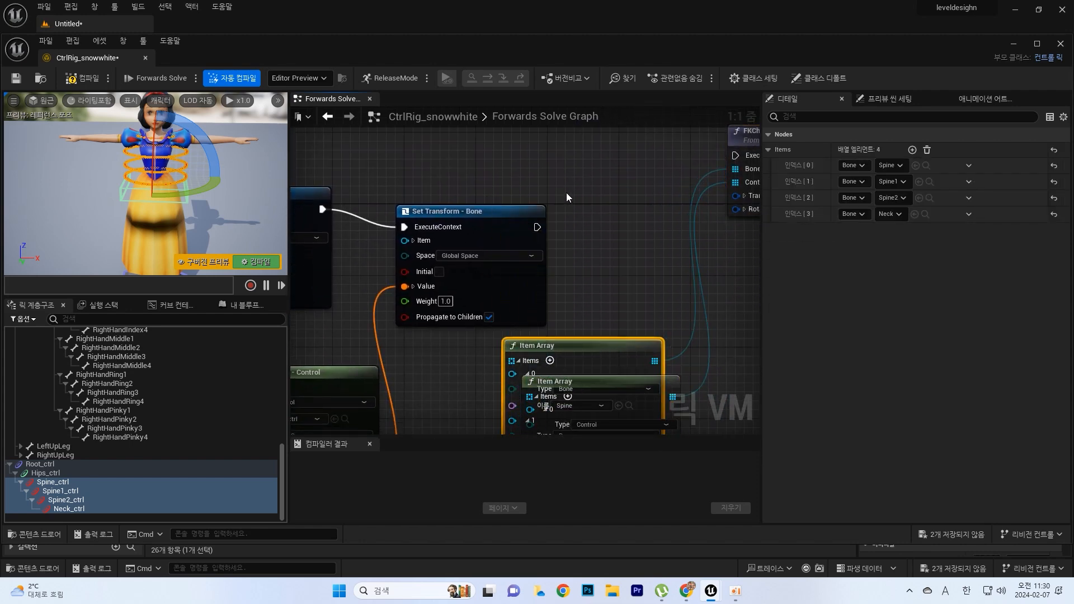
# Bring FKChain closer to the Hips Set Transform node, link their execution pins and compile the rig.
pyautogui.moveTo(501, 212); pyautogui.dragTo(492, 166)
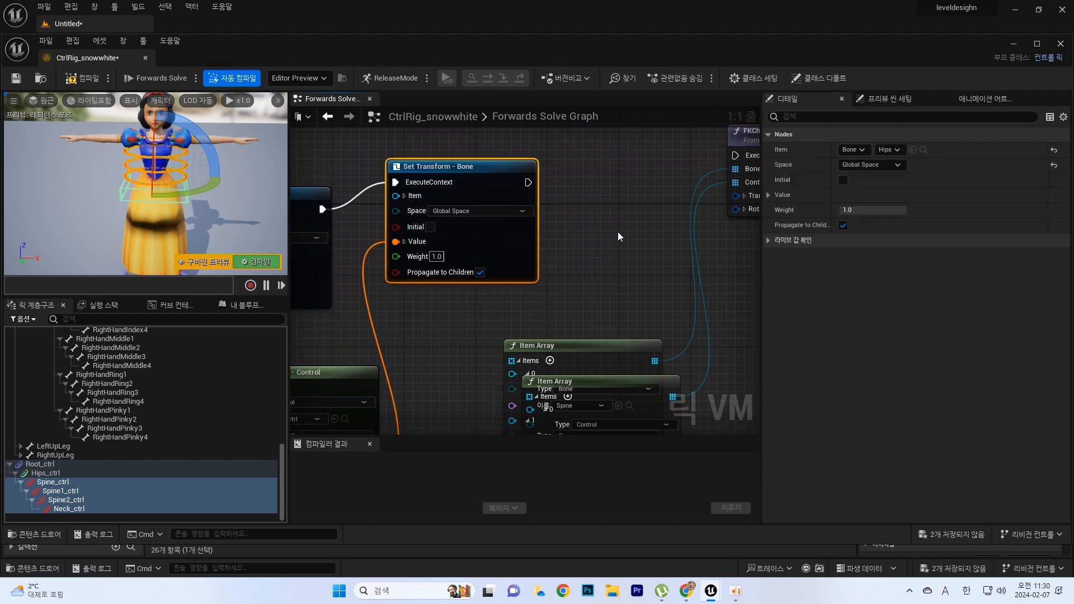
pyautogui.scroll(-4, 617, 231)
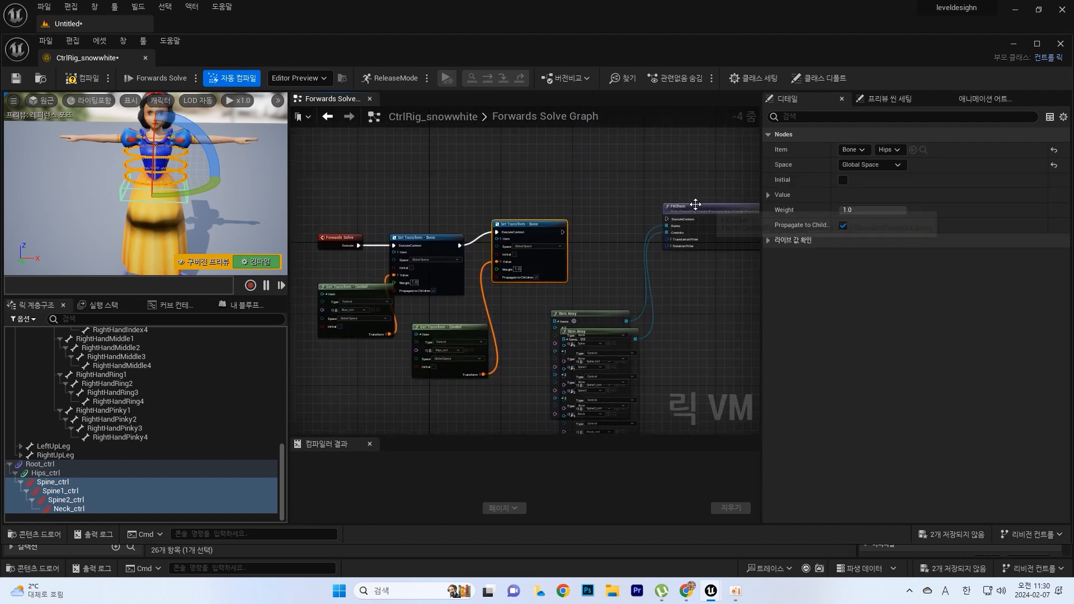
pyautogui.moveTo(699, 207); pyautogui.dragTo(640, 216)
pyautogui.moveTo(563, 231); pyautogui.dragTo(609, 227)
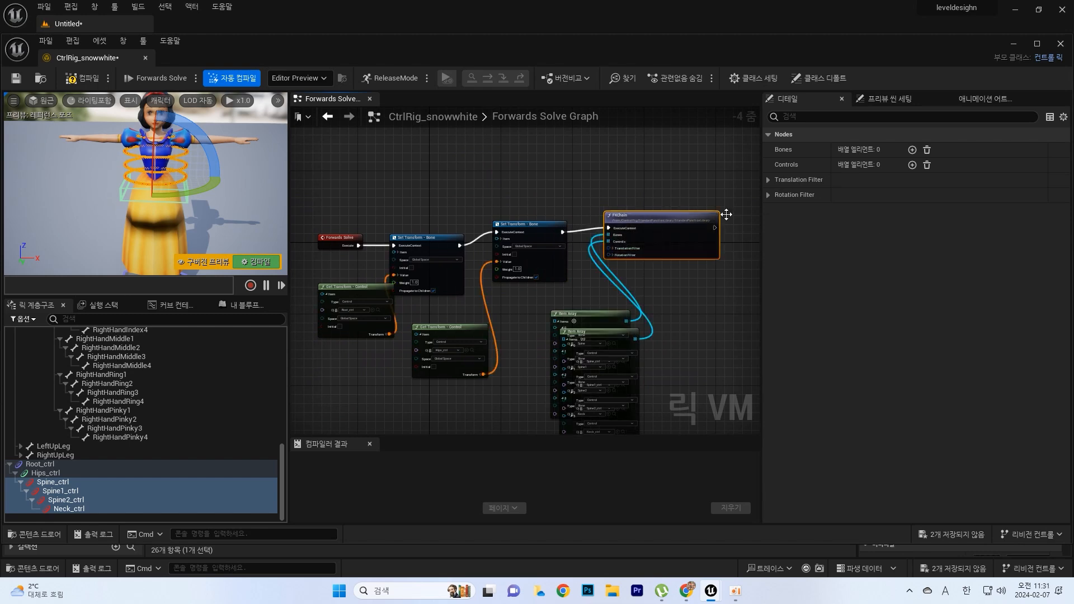
pyautogui.click(82, 82)
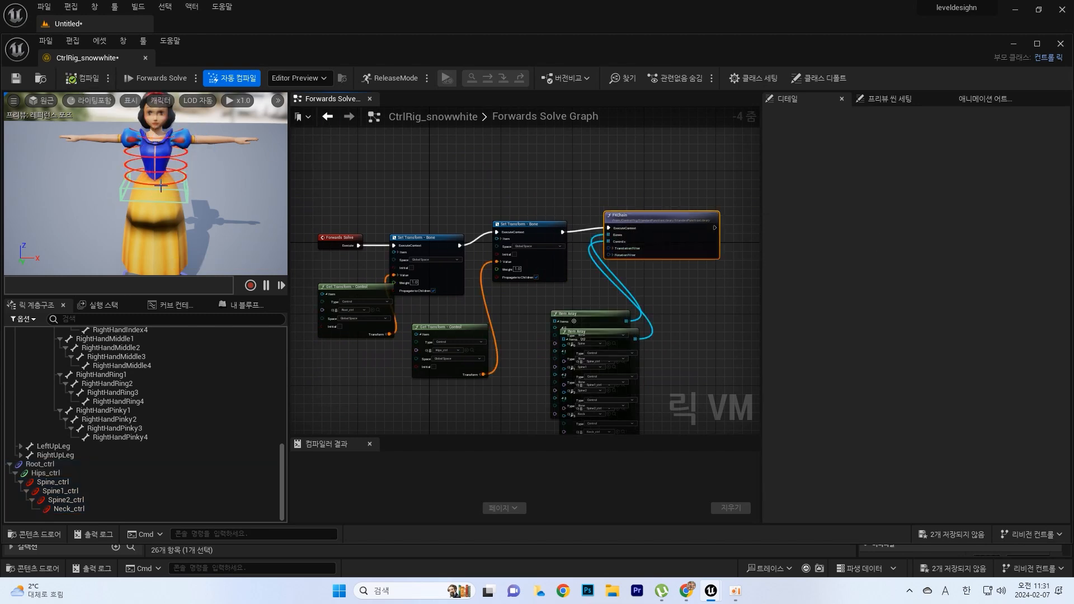
# Test Spine2_ctrl in the viewport by moving it to about -4.6 on Y and rotating it 10° about X.
pyautogui.click(174, 160)
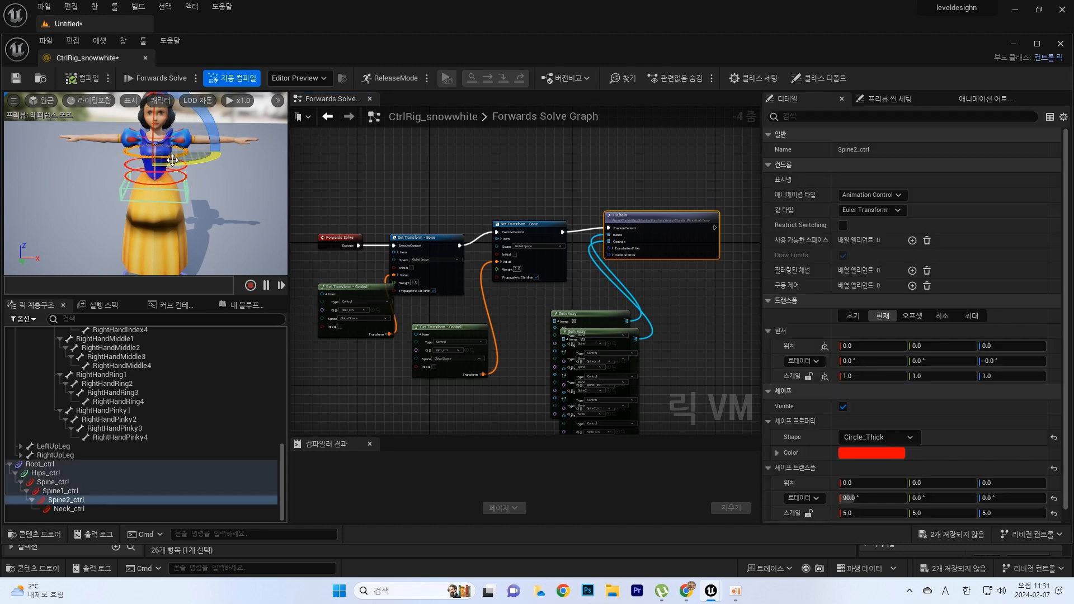
pyautogui.moveTo(156, 181); pyautogui.dragTo(181, 159)
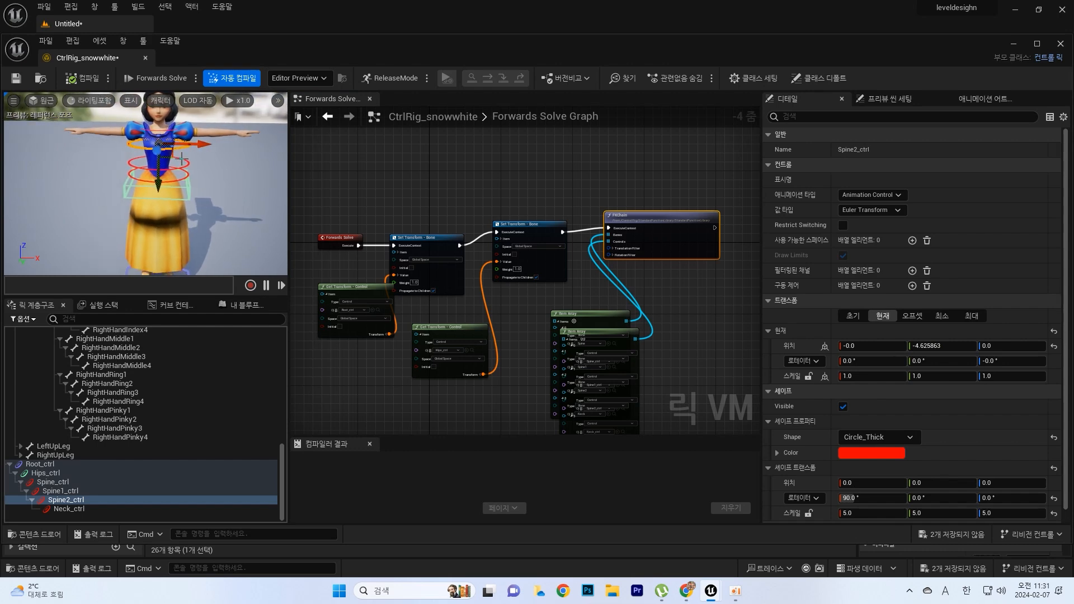
pyautogui.press('e')
pyautogui.moveTo(156, 124)
pyautogui.mouseDown()
pyautogui.moveTo(158, 163)
pyautogui.moveTo(156, 123)
pyautogui.mouseUp()
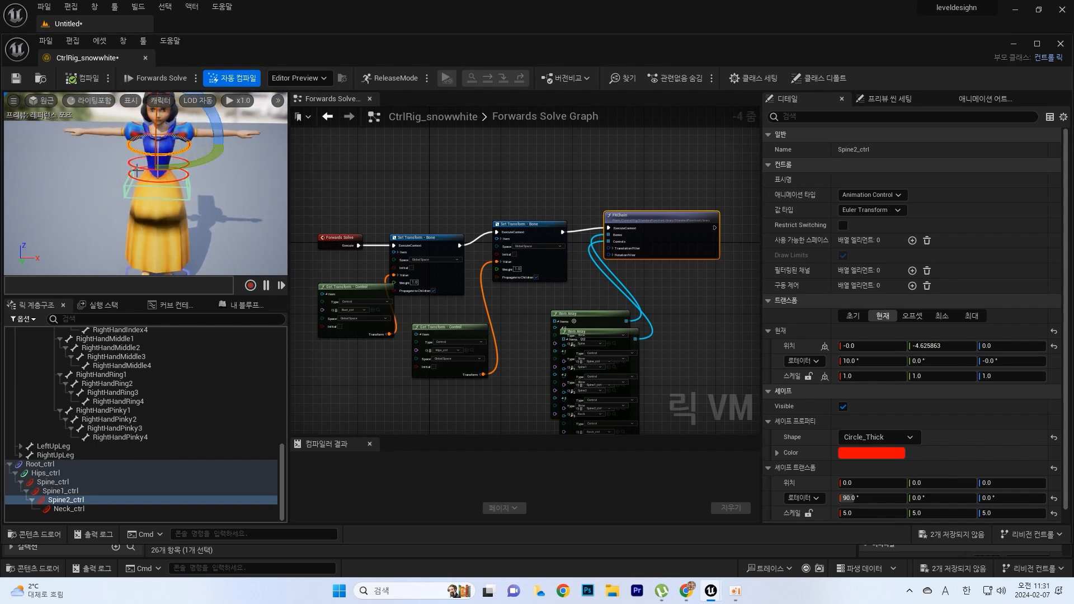
# Test the spine controls in the viewport by rotating Spine1_ctrl to -20° and Spine_ctrl to -30° about X.
pyautogui.click(175, 182)
pyautogui.moveTo(159, 124); pyautogui.dragTo(134, 217)
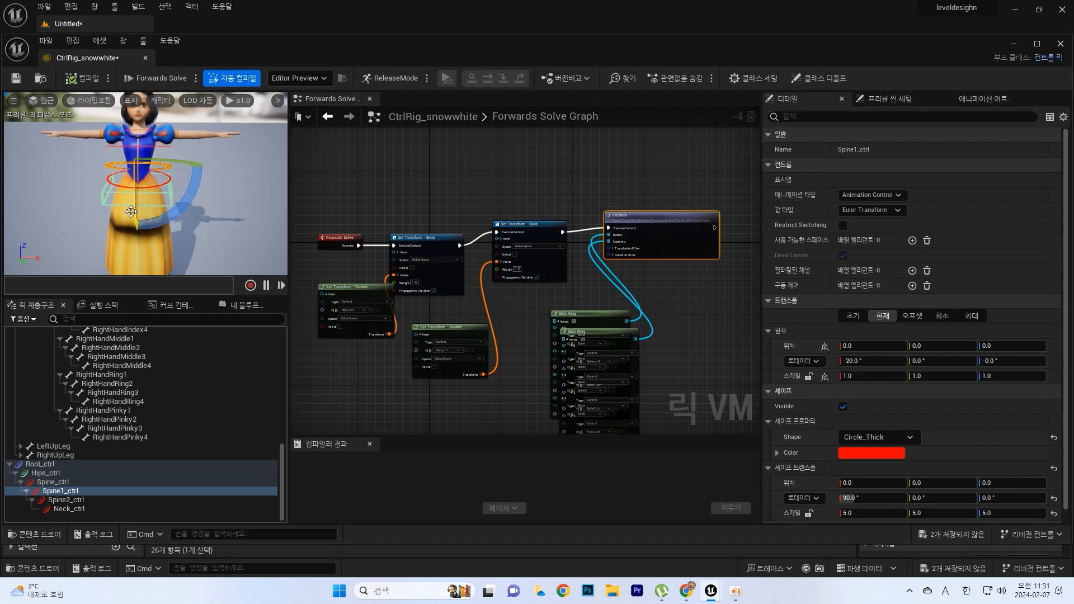
pyautogui.click(136, 186)
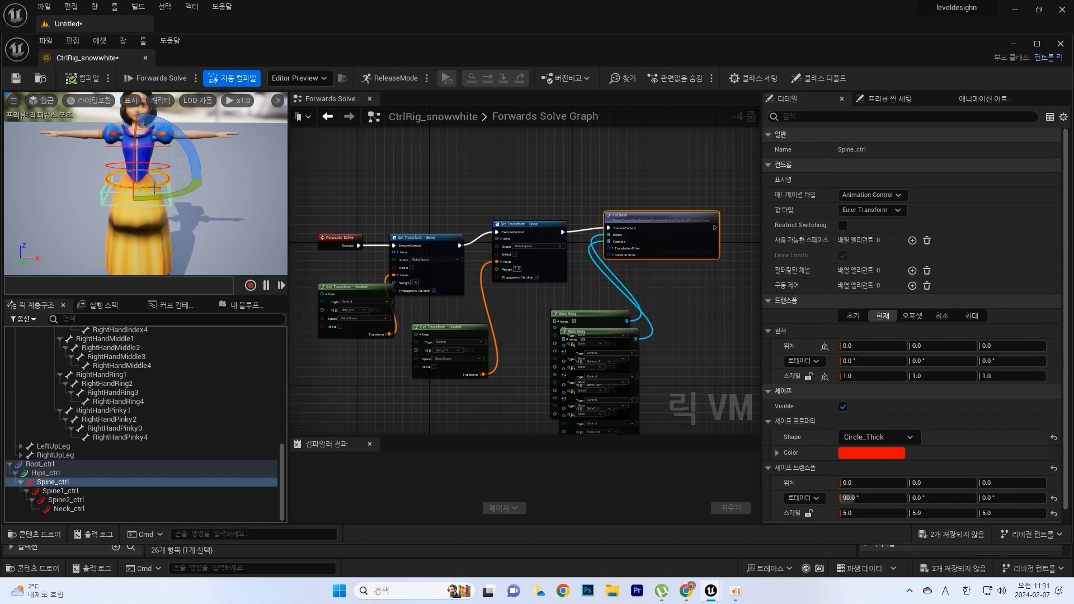
pyautogui.moveTo(135, 185); pyautogui.dragTo(125, 191)
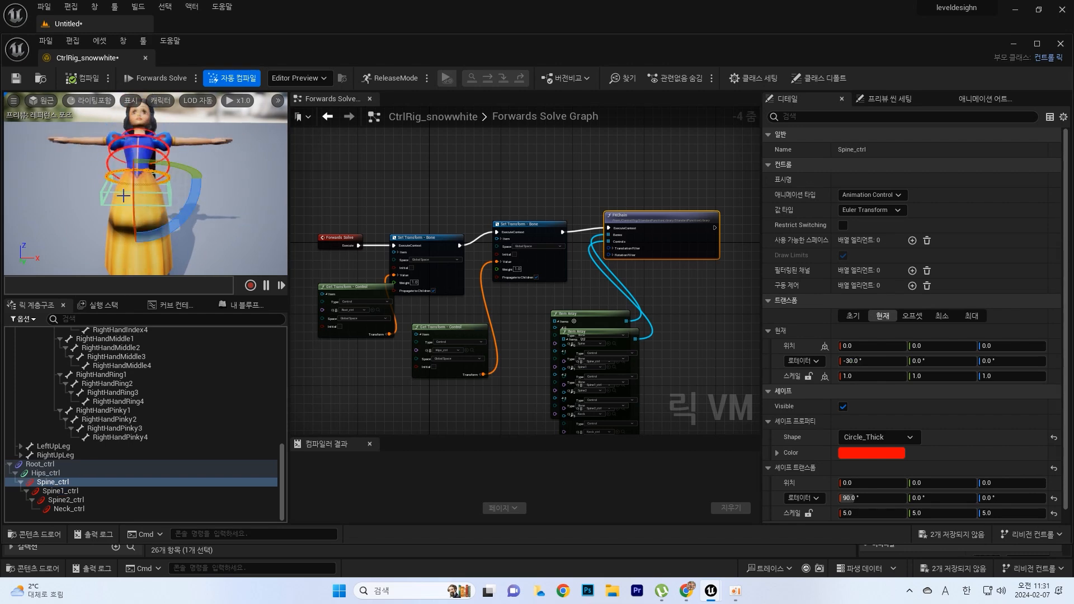
# Test Hips_ctrl in the viewport by rotating it to about 100° on X, then clear the control selection.
pyautogui.click(110, 196)
pyautogui.click(110, 195)
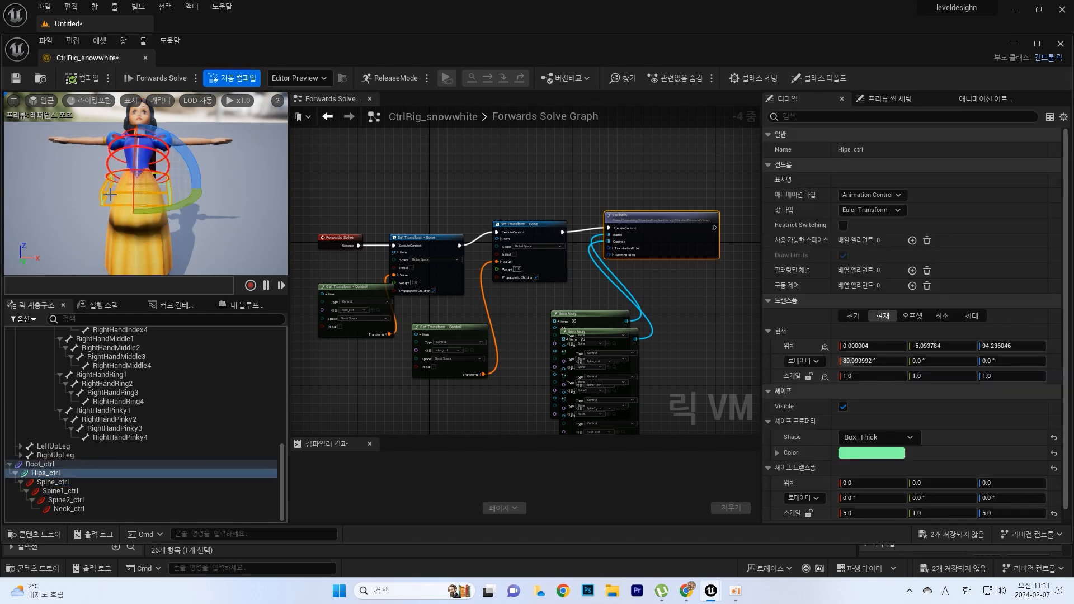
pyautogui.moveTo(145, 162); pyautogui.dragTo(125, 150)
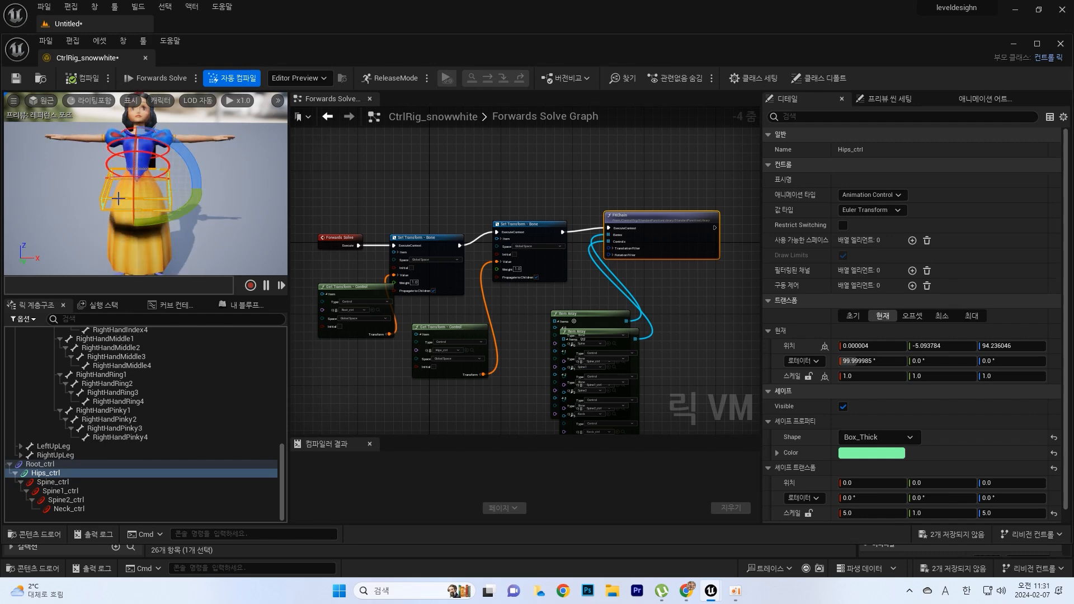
pyautogui.moveTo(120, 198)
pyautogui.mouseDown()
pyautogui.moveTo(122, 190)
pyautogui.moveTo(137, 205)
pyautogui.moveTo(120, 151)
pyautogui.moveTo(119, 180)
pyautogui.mouseUp()
pyautogui.click(122, 154)
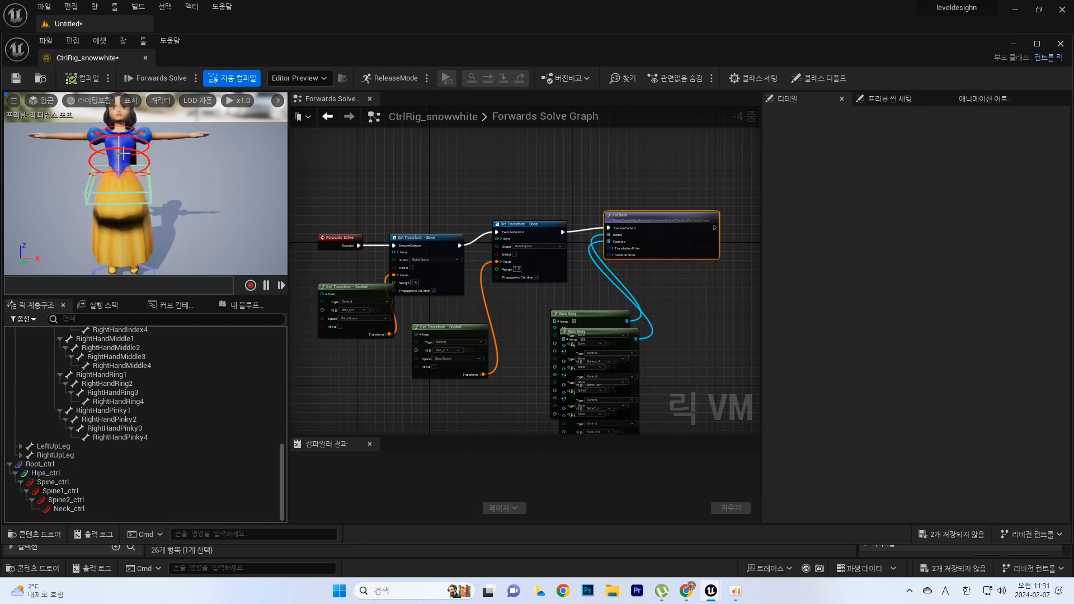
# Compile the CtrlRig_snowwhite control rig to reset the test pose and save the asset.
pyautogui.click(83, 84)
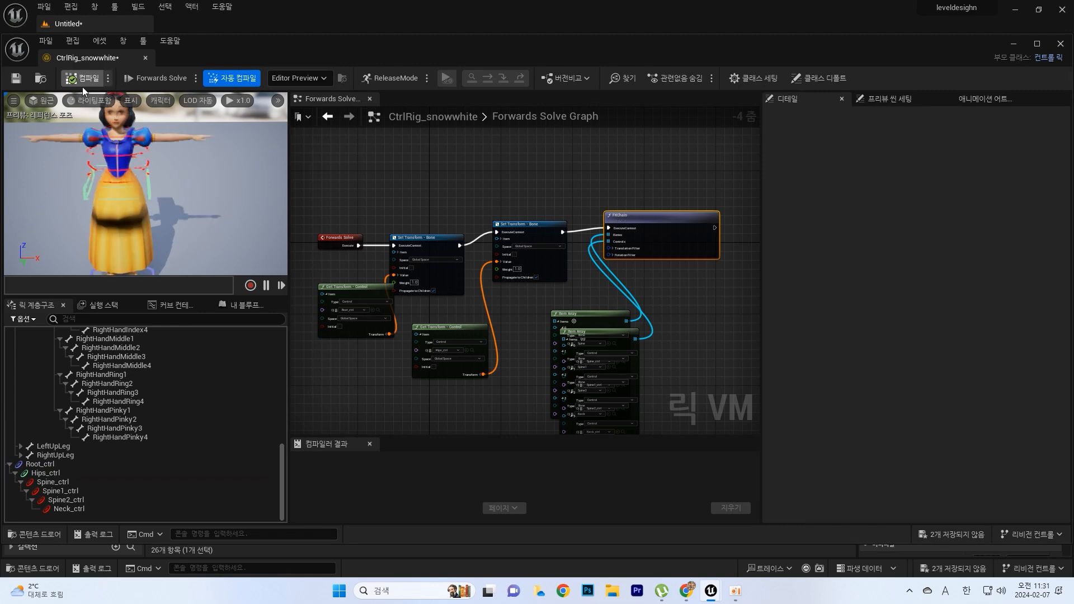
pyautogui.click(18, 81)
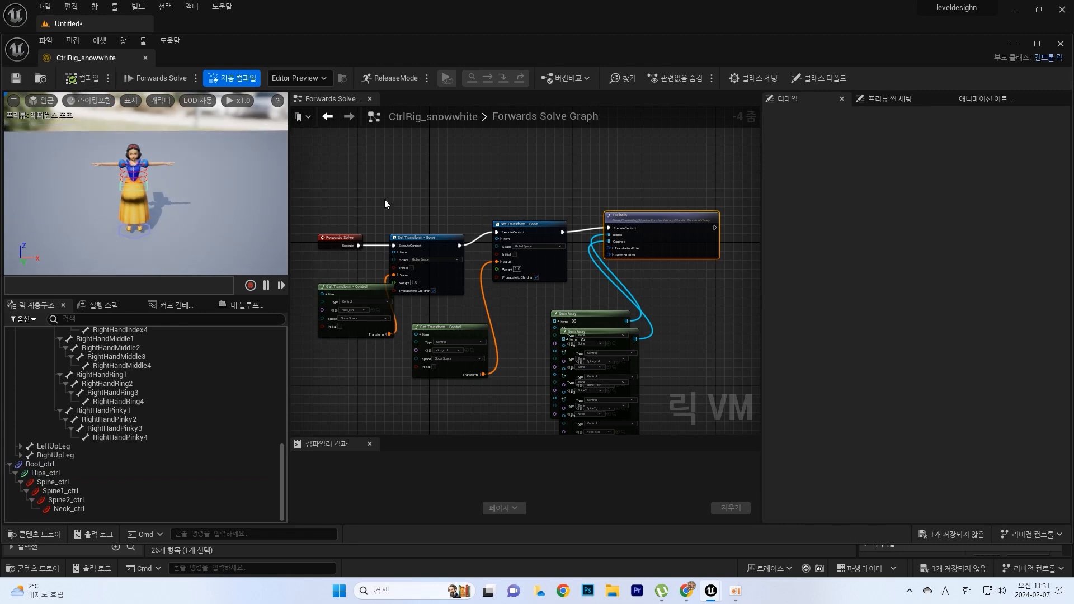
# Deselect the FKChain node in the graph and select Hips_ctrl on the character in the viewport.
pyautogui.click(604, 187)
pyautogui.moveTo(575, 193); pyautogui.dragTo(543, 131, button='right')
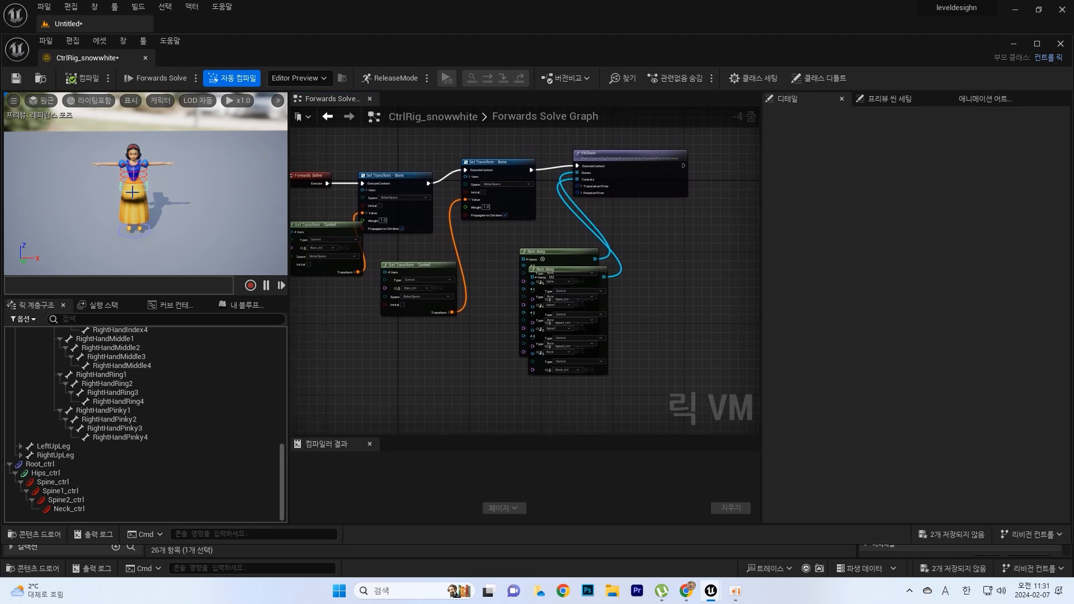
pyautogui.click(135, 187)
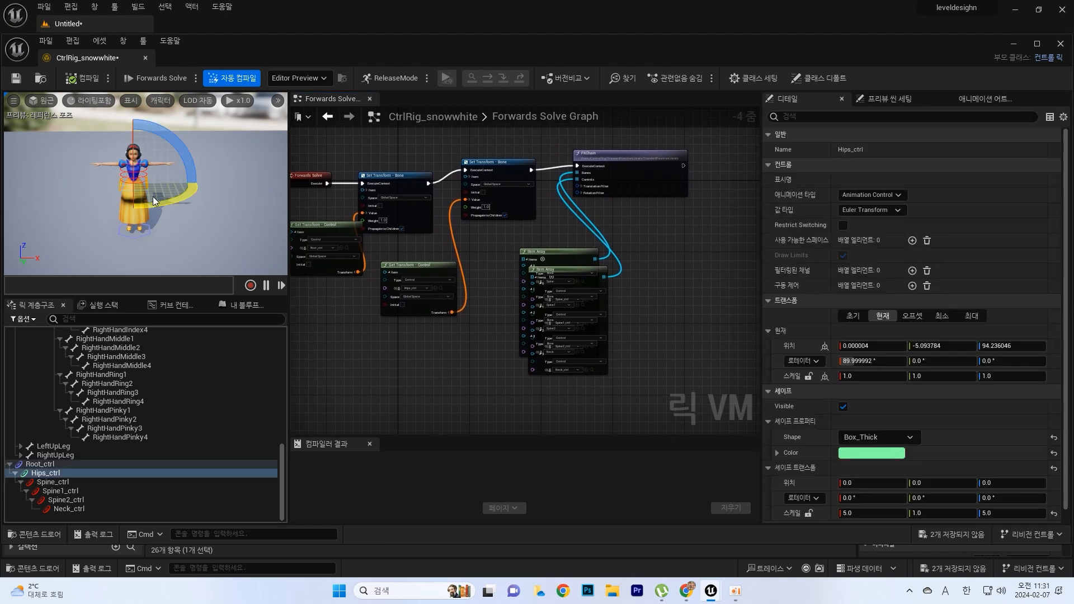